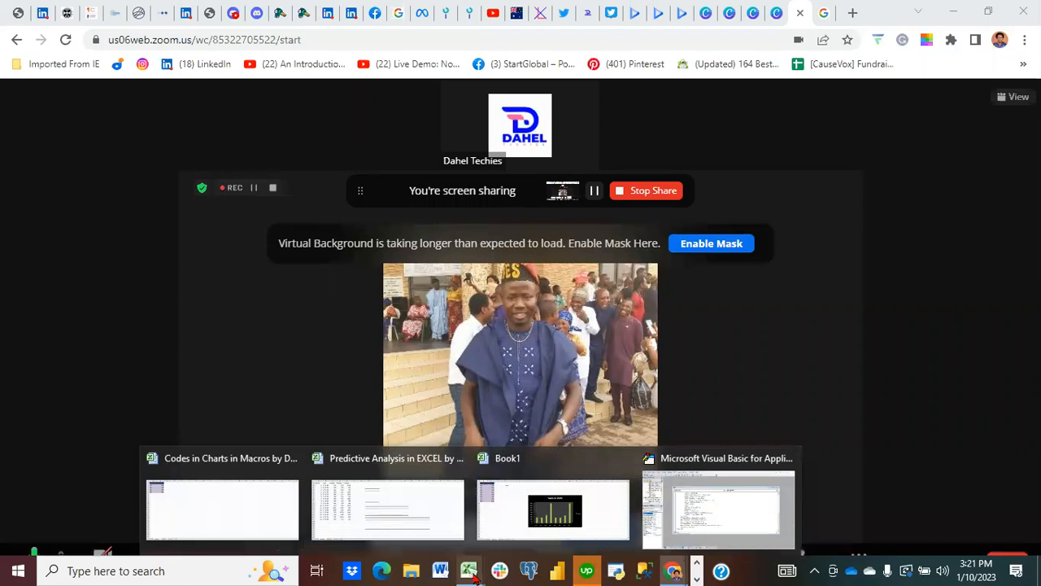
Bring up the Predictive Analysis in EXCEL workbook and open the recent workbook DAHEL TECHIES EXCEL DATA CLEANING AND MODELLING
{"action": "left_click", "coordinate": [413, 509]}
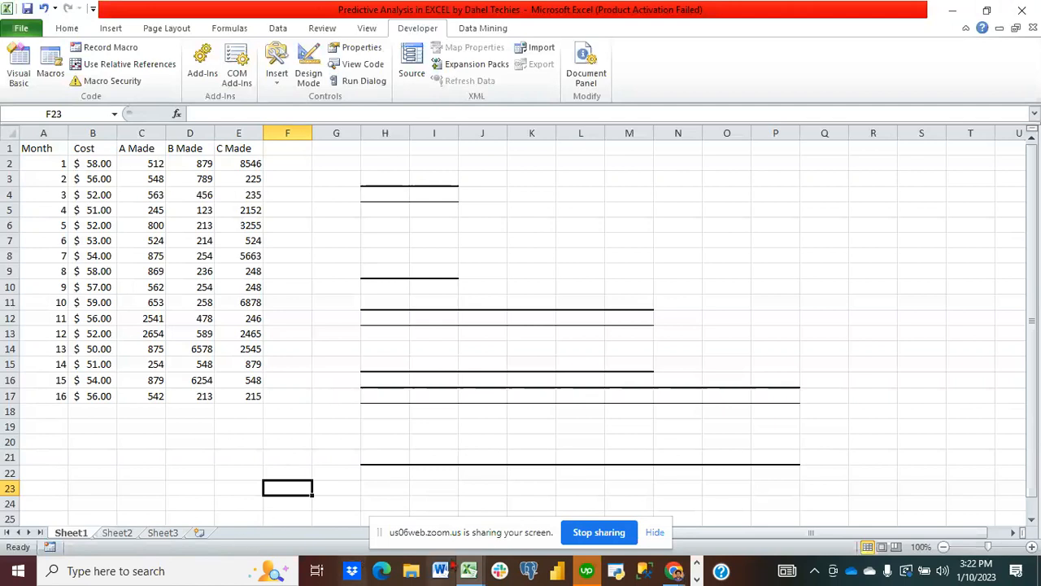
{"action": "mouse_move", "coordinate": [470, 574]}
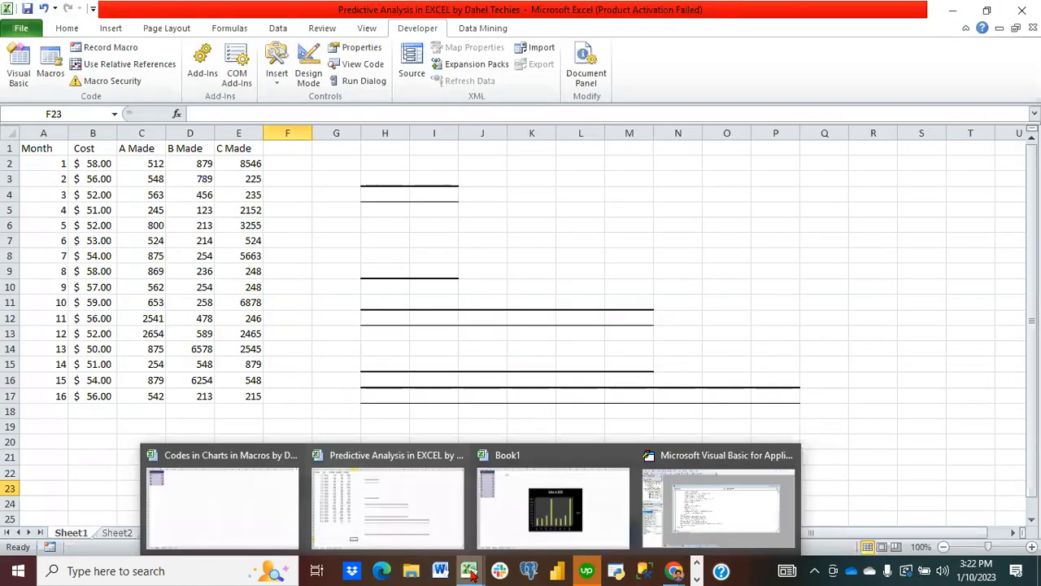
{"action": "right_click", "coordinate": [470, 573]}
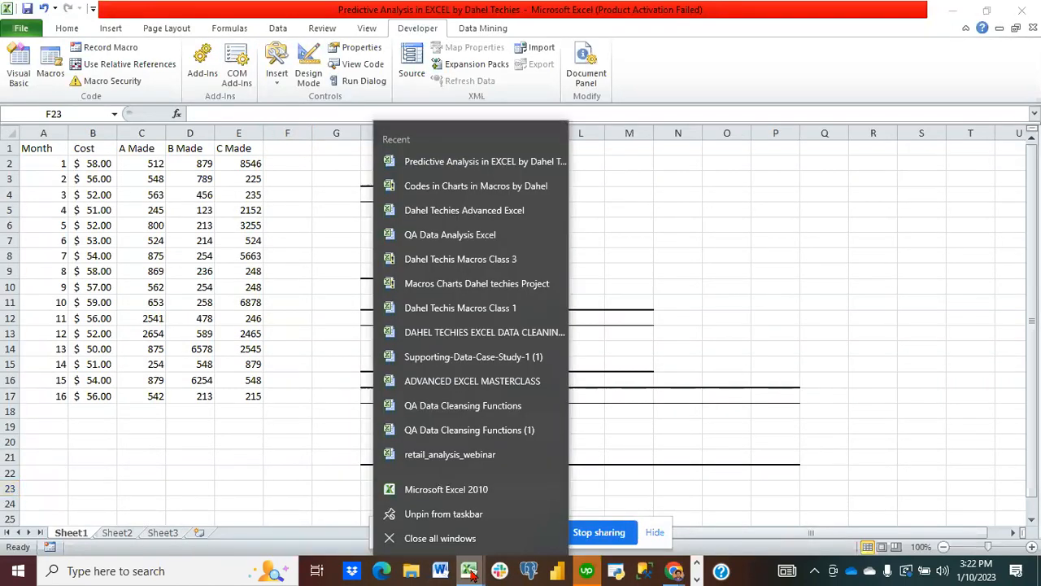
{"action": "left_click", "coordinate": [474, 330]}
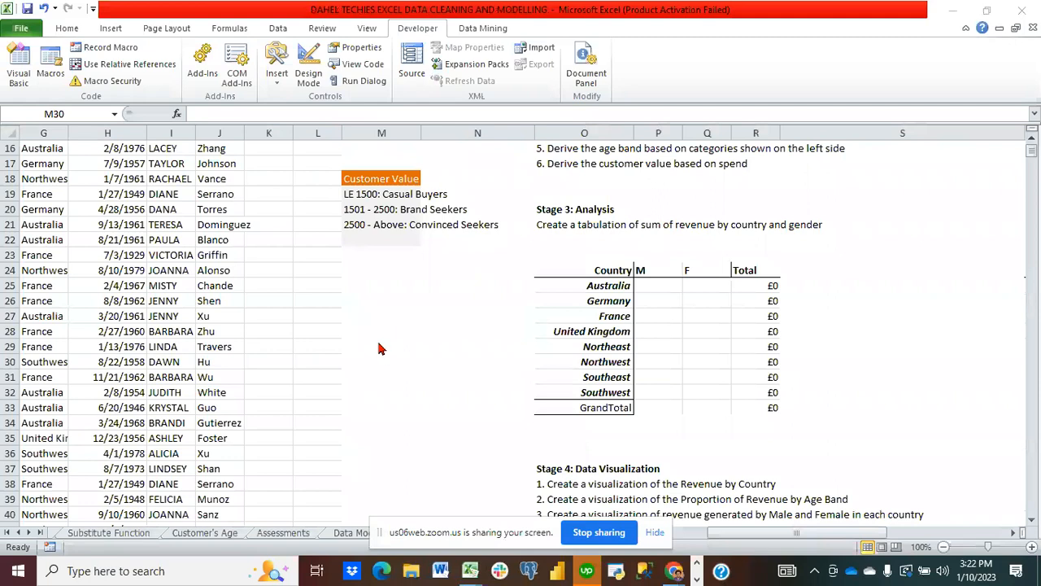
Examine the customer data table from its header row, highlighting the MaritalStatus and Revenue columns together
{"action": "scroll", "coordinate": [195, 360], "scroll_direction": "left", "scroll_amount": 3}
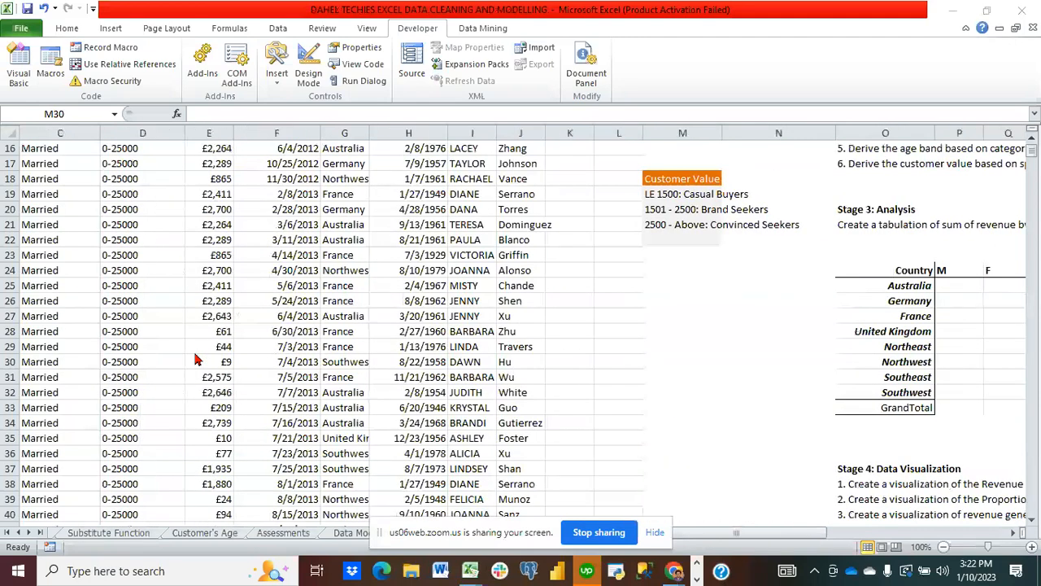
{"action": "scroll", "coordinate": [195, 360], "scroll_direction": "left", "scroll_amount": 2}
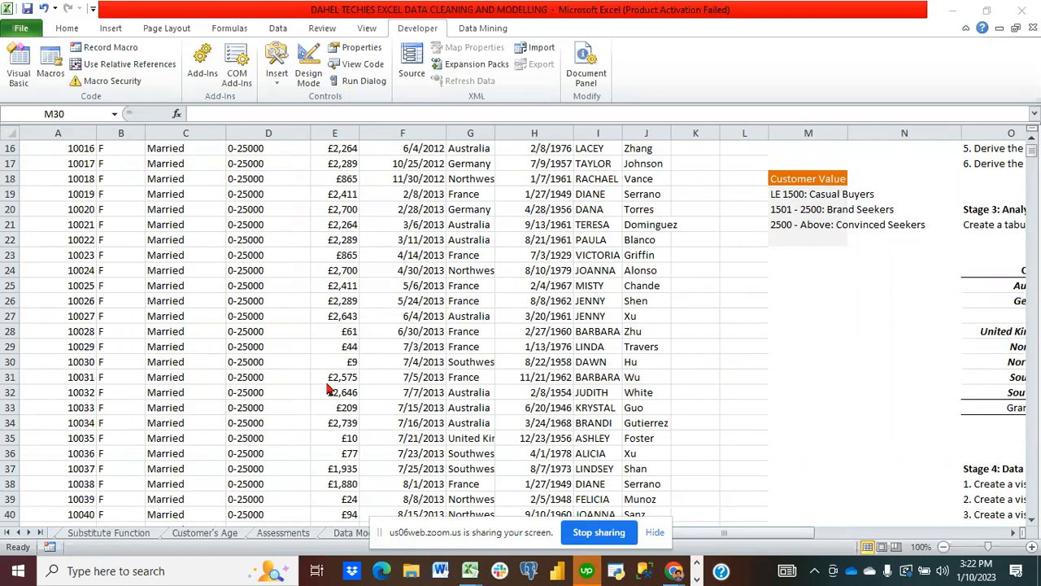
{"action": "left_click", "coordinate": [724, 255]}
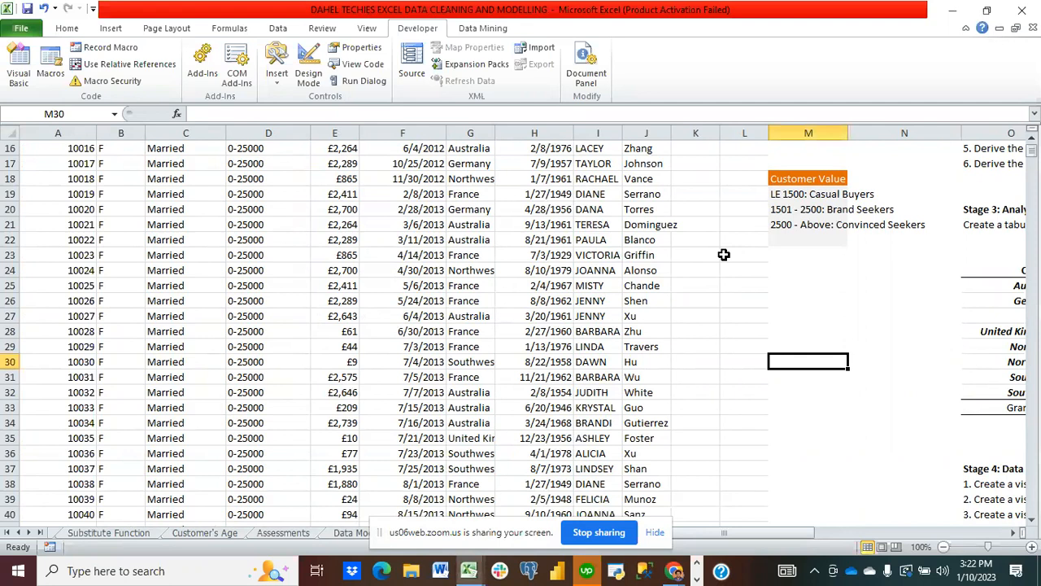
{"action": "scroll", "coordinate": [724, 255], "scroll_direction": "up", "scroll_amount": 5}
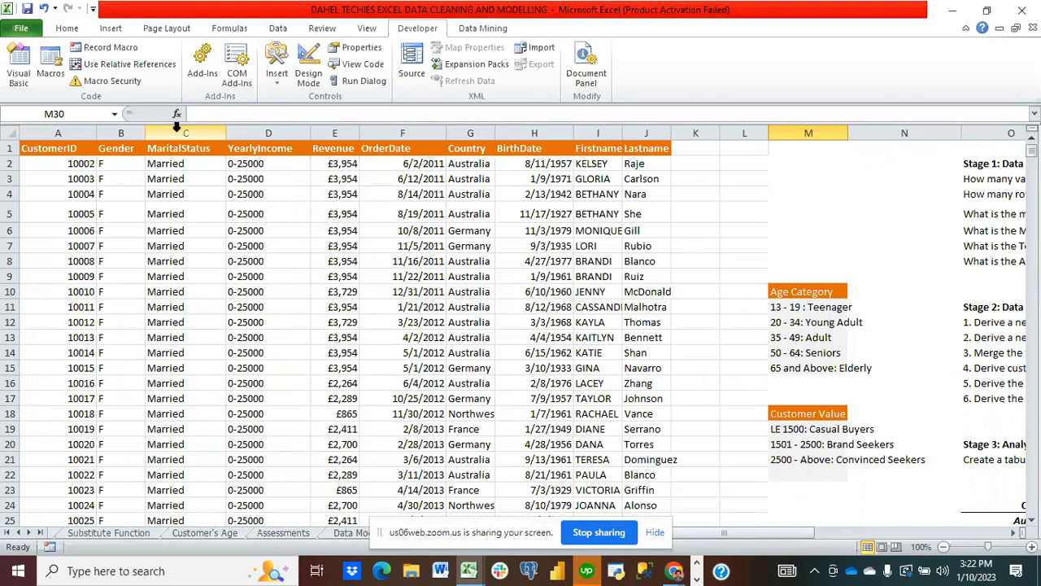
{"action": "left_click", "coordinate": [177, 126]}
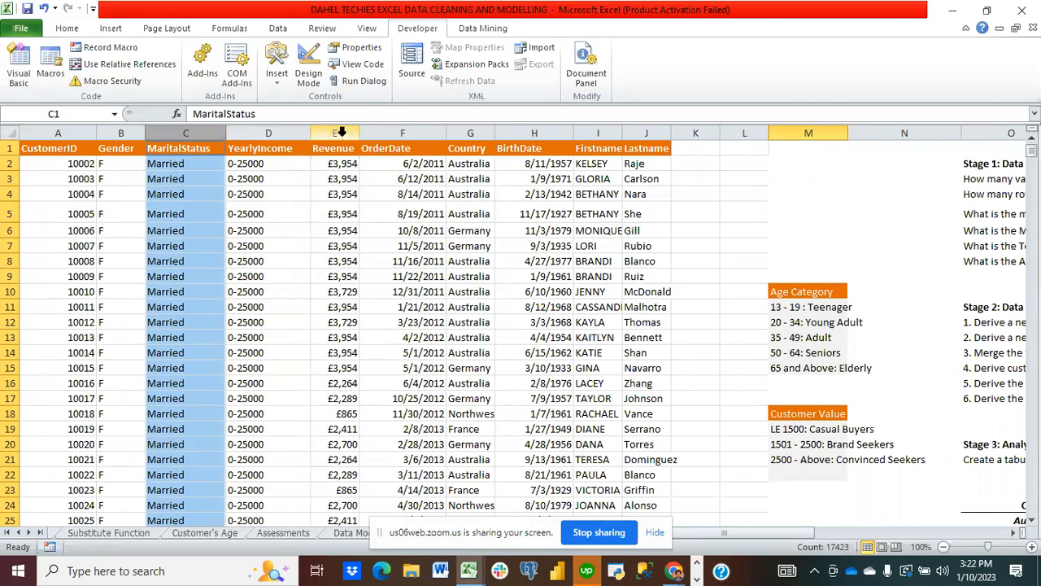
{"action": "left_click", "coordinate": [342, 132], "text": "ctrl"}
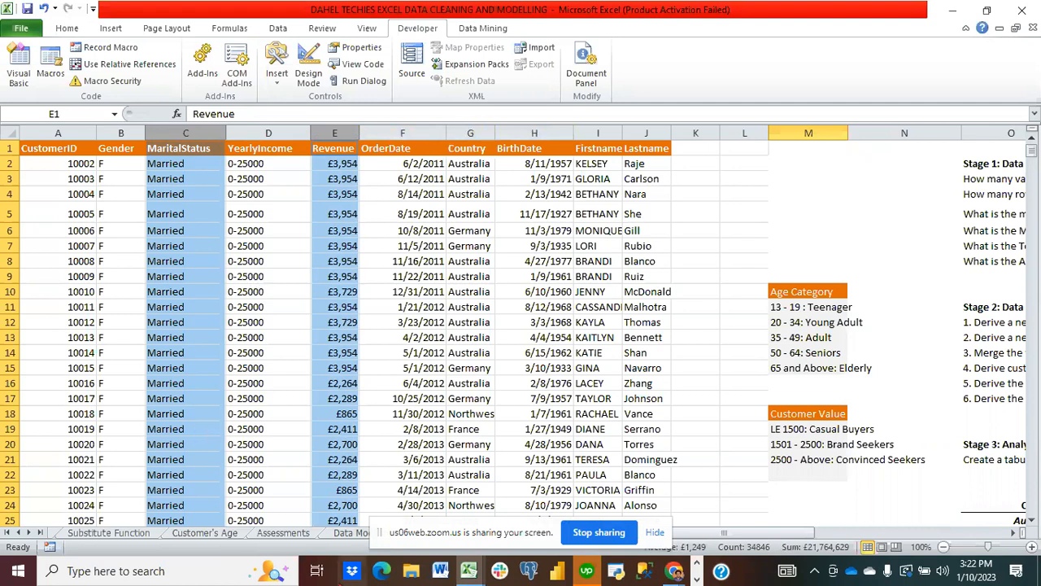
Open the recent workbook Dahel Techis Macros Class 1
{"action": "right_click", "coordinate": [470, 573]}
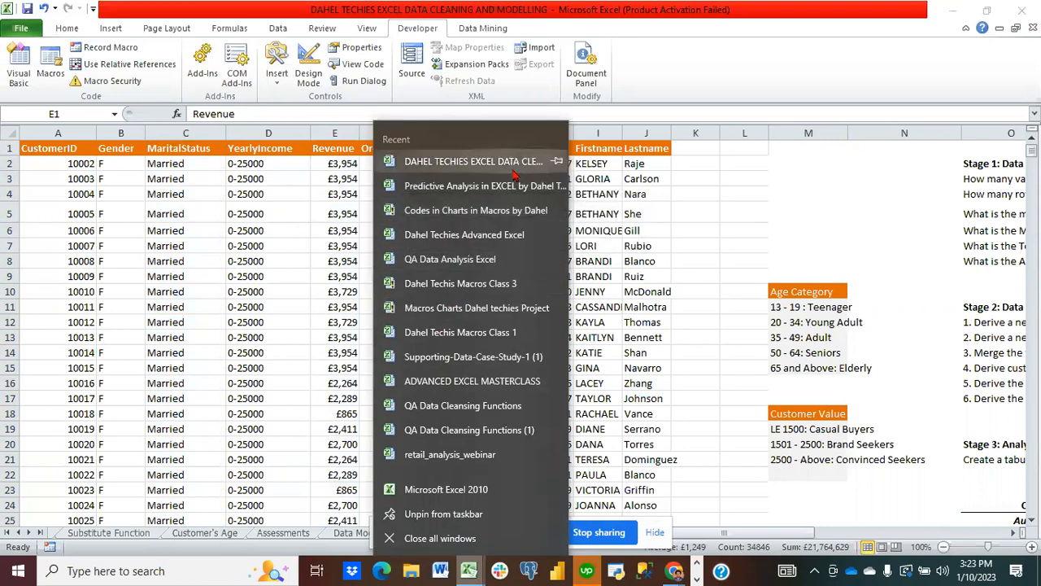
{"action": "left_click", "coordinate": [490, 336]}
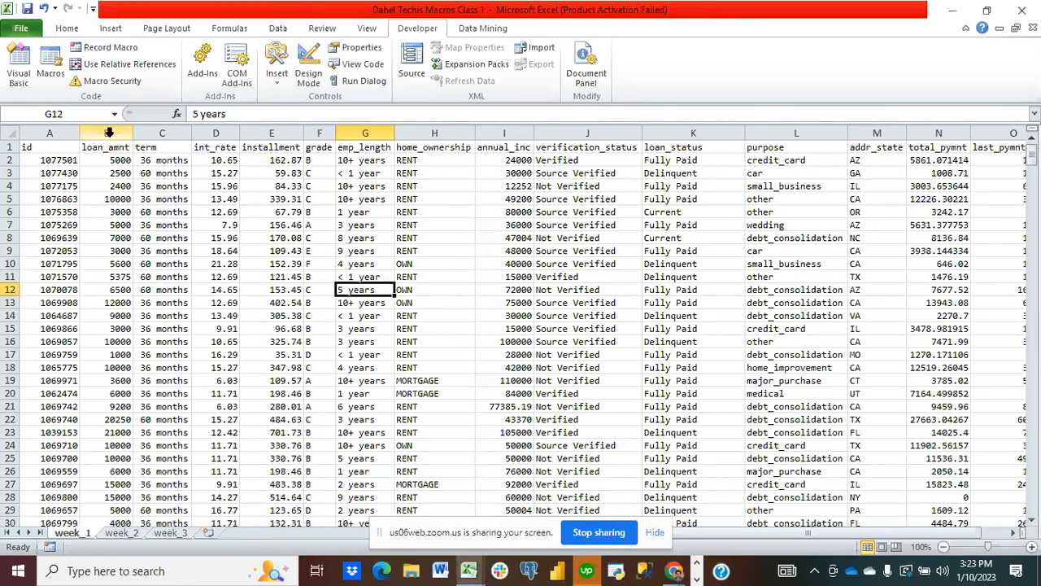
Try to copy the non-adjacent loan_amnt, int_rate, installment, grade and home_ownership columns of the week_1 sheet in one selection
{"action": "left_click", "coordinate": [109, 132]}
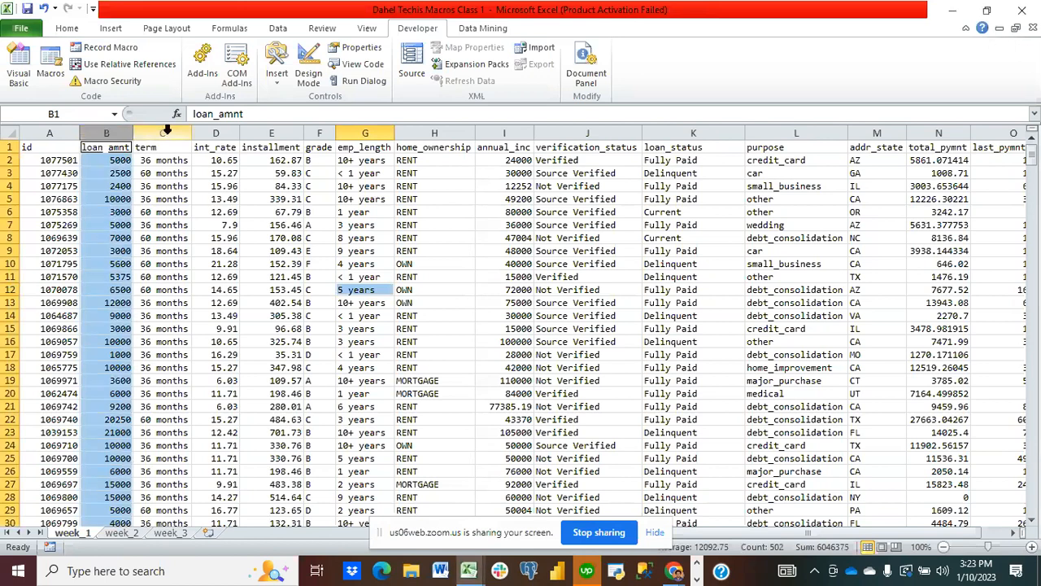
{"action": "left_click", "coordinate": [208, 132], "text": "ctrl"}
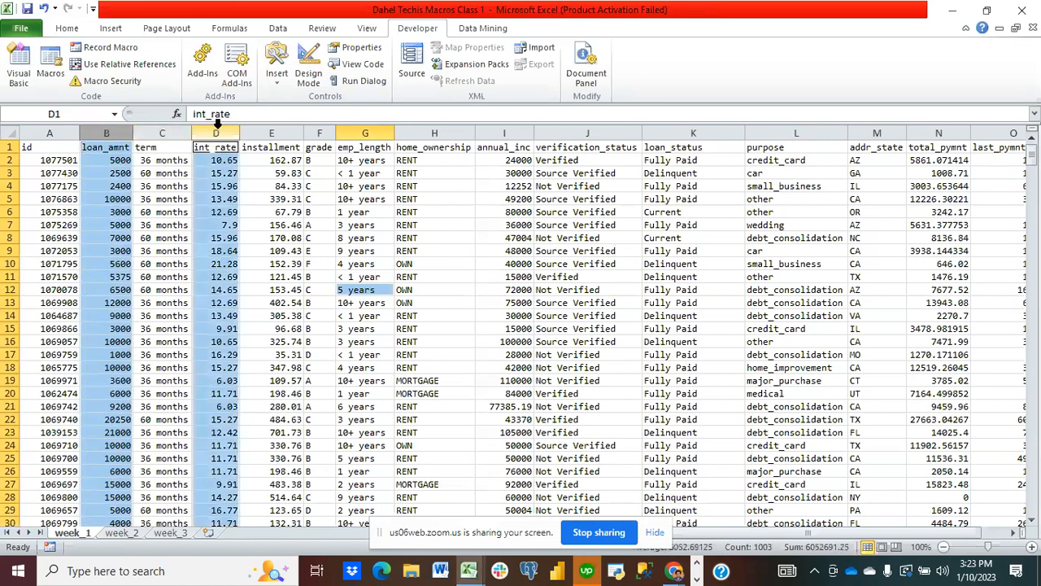
{"action": "left_click", "coordinate": [281, 127], "text": "ctrl"}
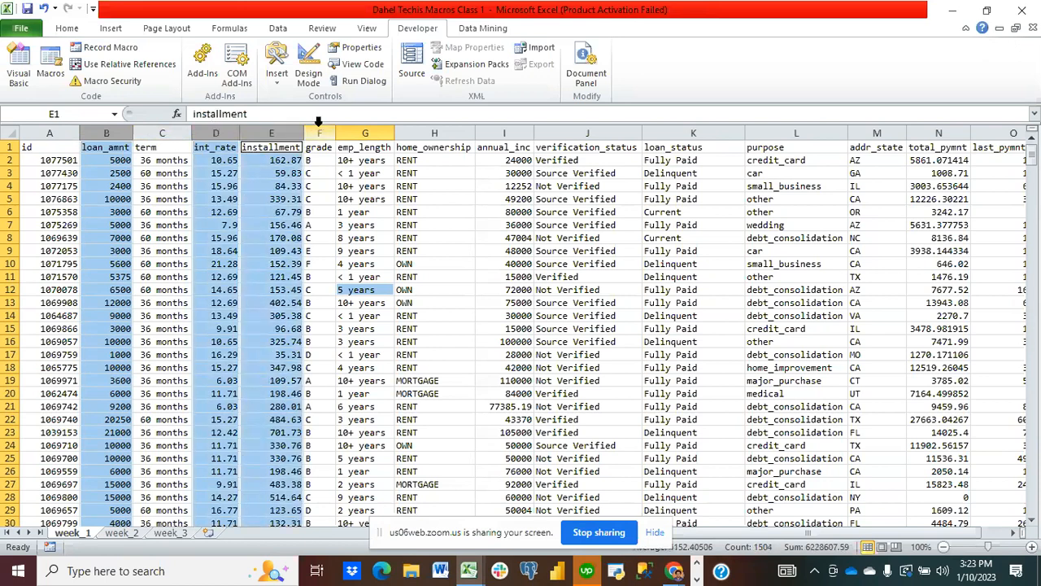
{"action": "left_click", "coordinate": [318, 126], "text": "ctrl"}
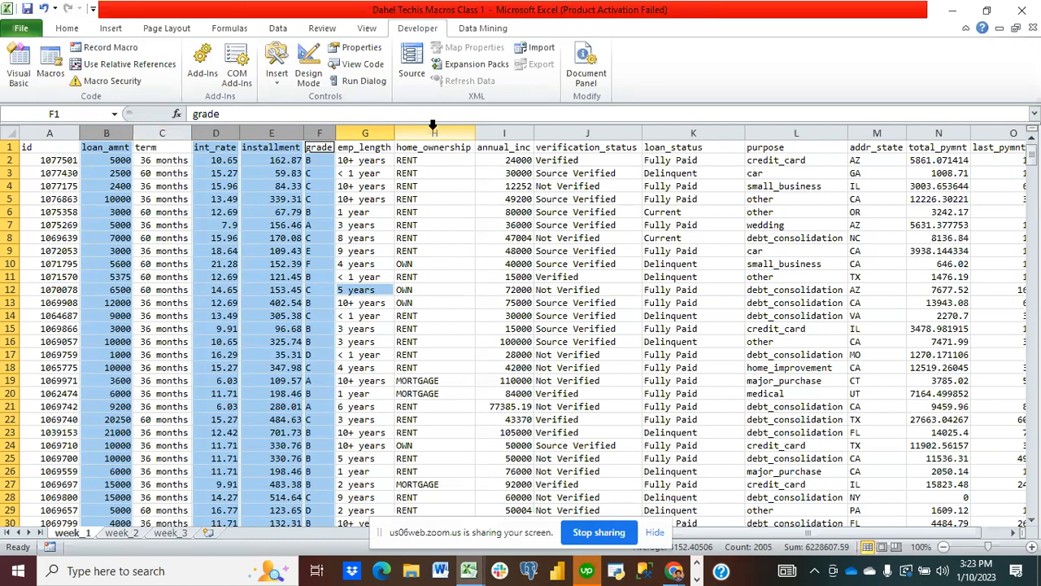
{"action": "left_click", "coordinate": [433, 132], "text": "ctrl"}
{"action": "key", "text": "ctrl+c"}
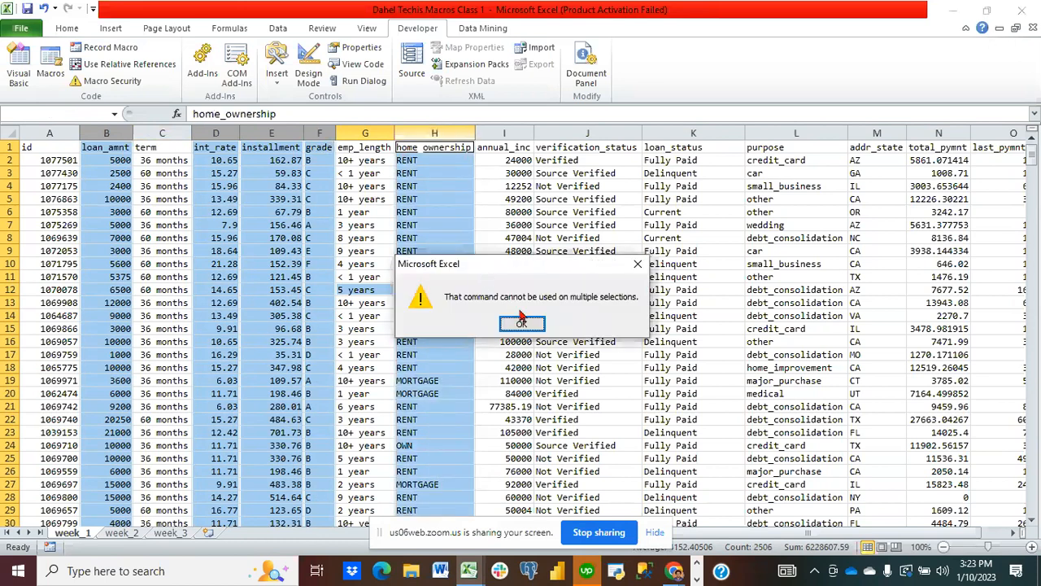
{"action": "left_click", "coordinate": [520, 325]}
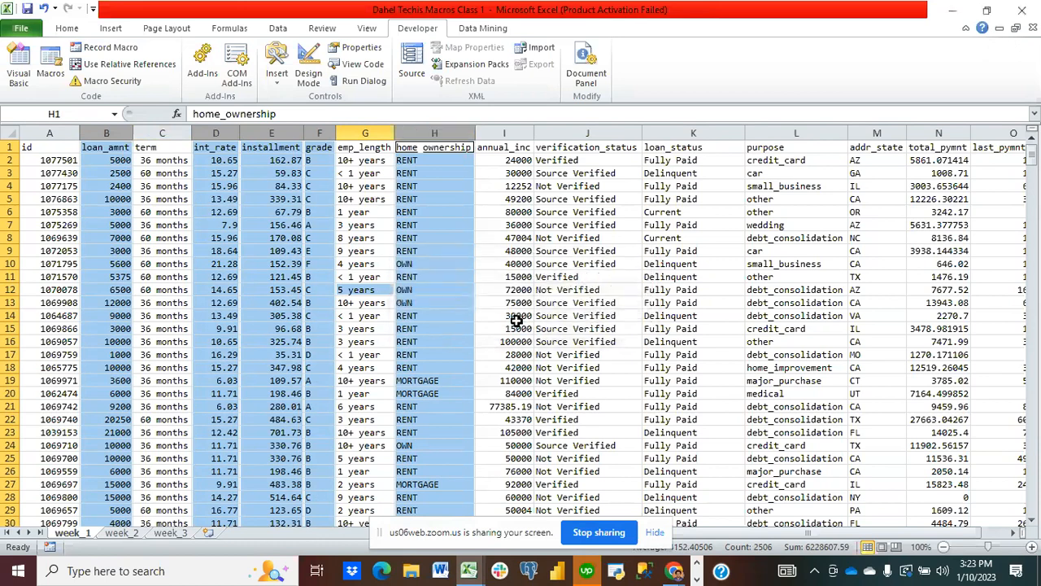
{"action": "right_click", "coordinate": [258, 275]}
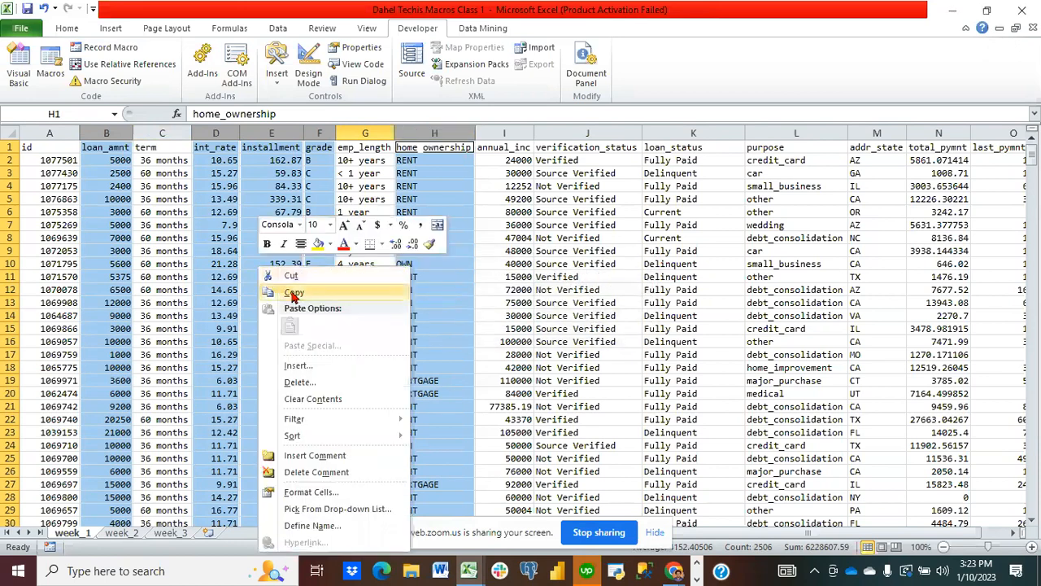
{"action": "left_click", "coordinate": [294, 294]}
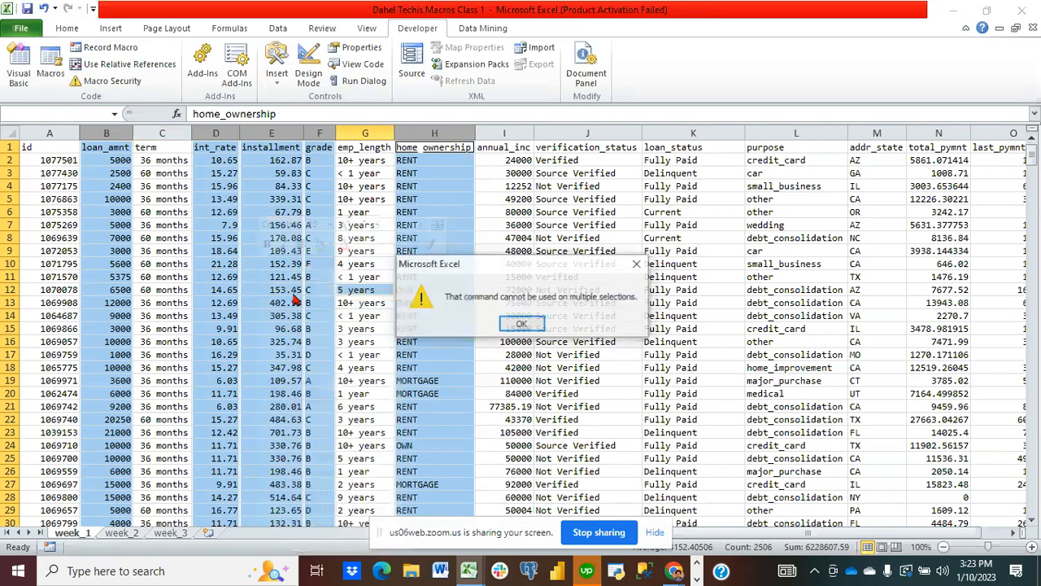
{"action": "left_click", "coordinate": [521, 325]}
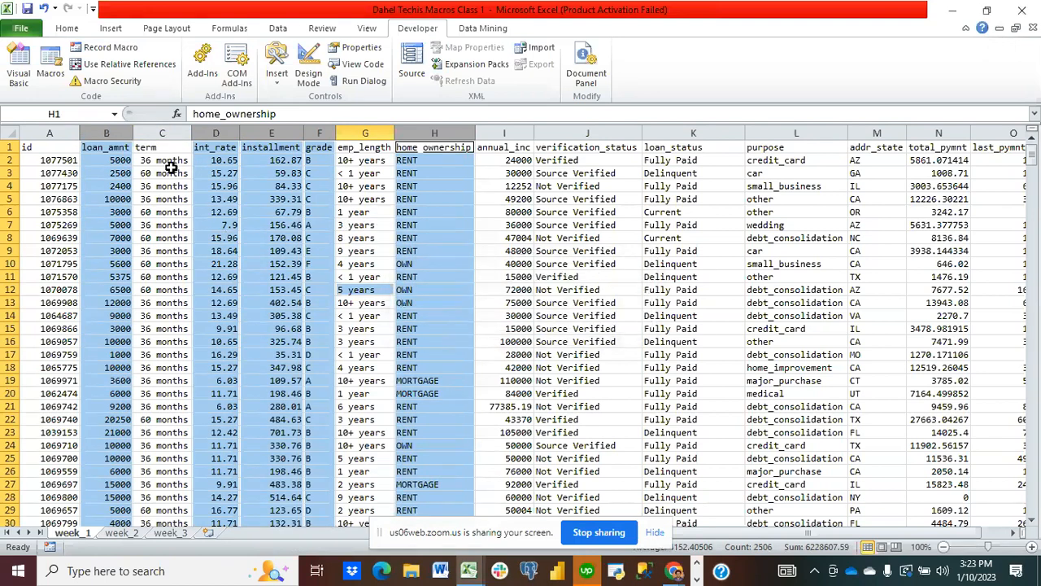
Copy the adjacent columns loan_amnt through home_ownership and paste them at A1 on Sheet2 of the Predictive Analysis in EXCEL workbook
{"action": "left_click_drag", "start_coordinate": [104, 132], "coordinate": [220, 132]}
{"action": "left_click_drag", "start_coordinate": [107, 132], "coordinate": [419, 144]}
{"action": "key", "text": "ctrl+c"}
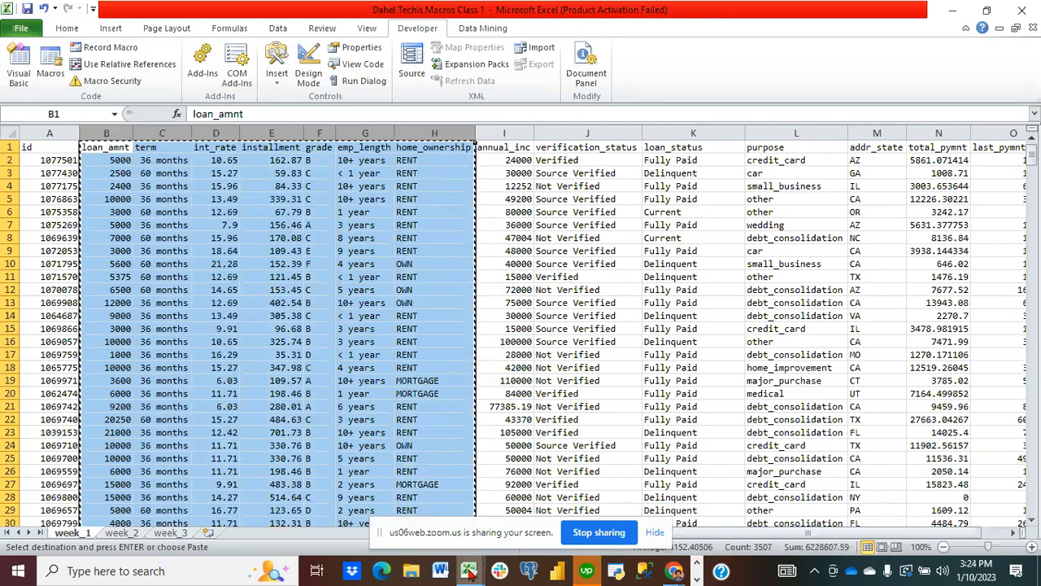
{"action": "mouse_move", "coordinate": [468, 572]}
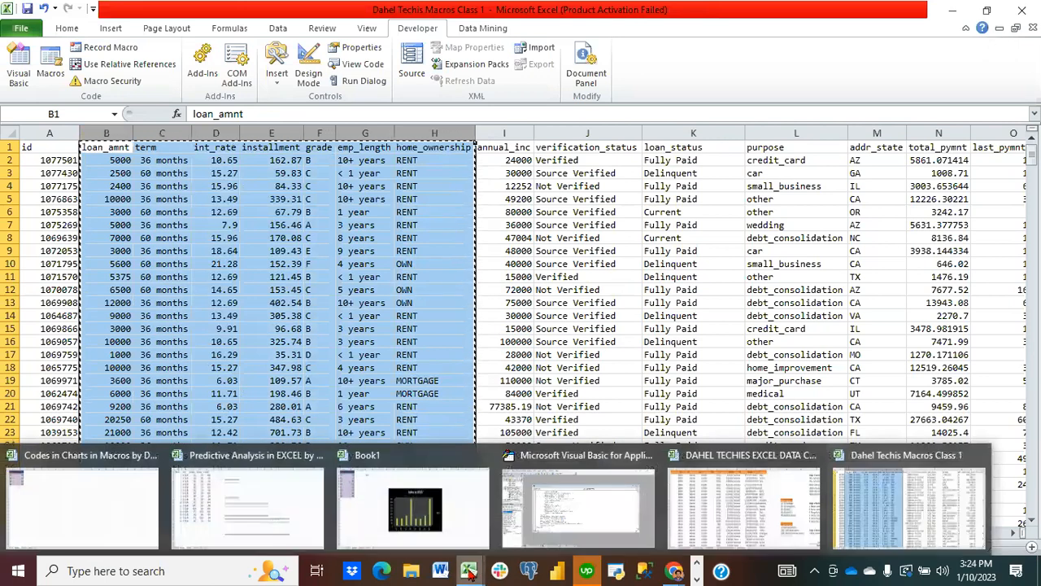
{"action": "left_click", "coordinate": [271, 515]}
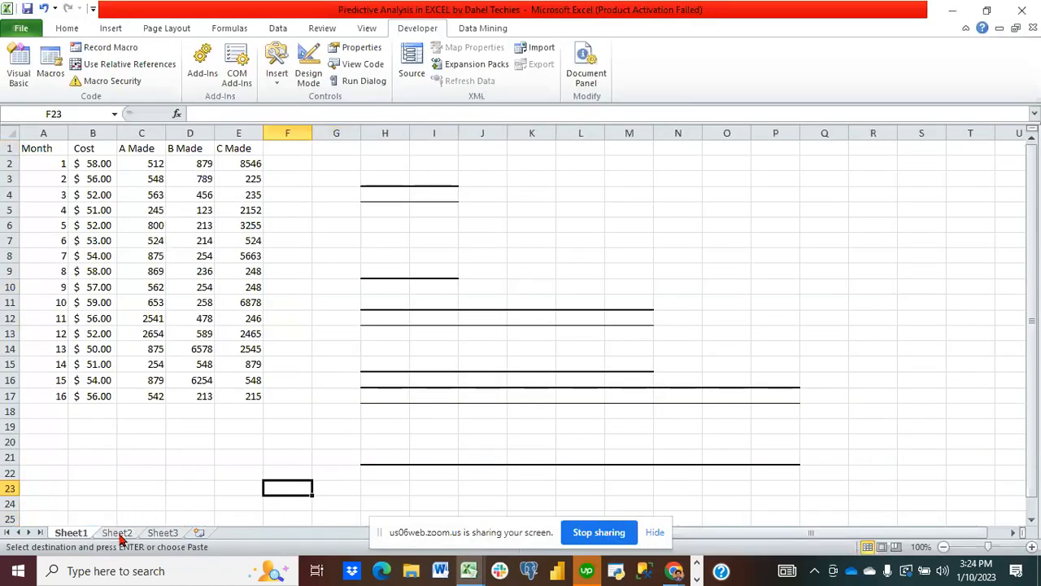
{"action": "left_click", "coordinate": [117, 533]}
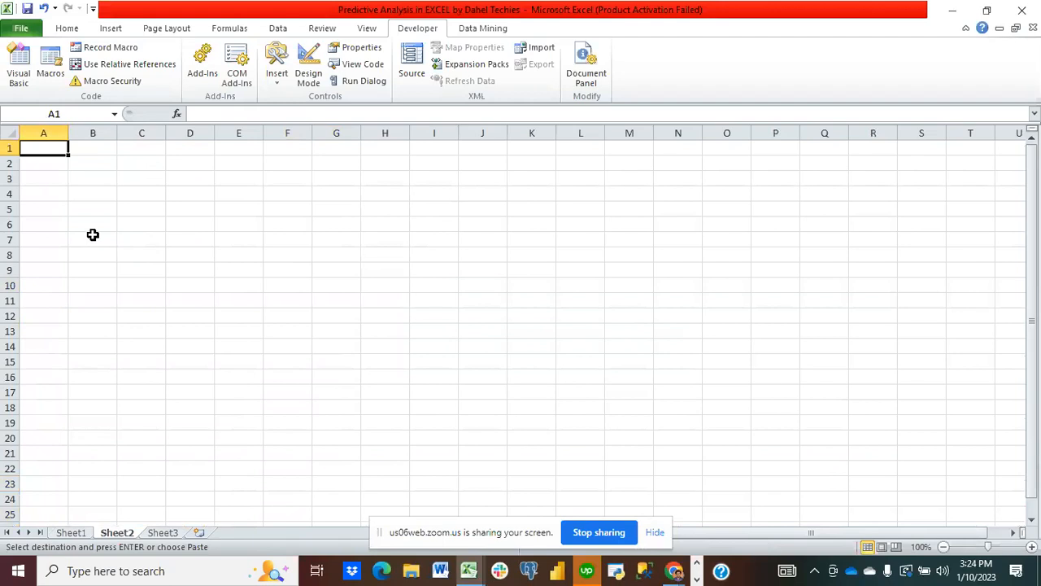
{"action": "key", "text": "ctrl+v"}
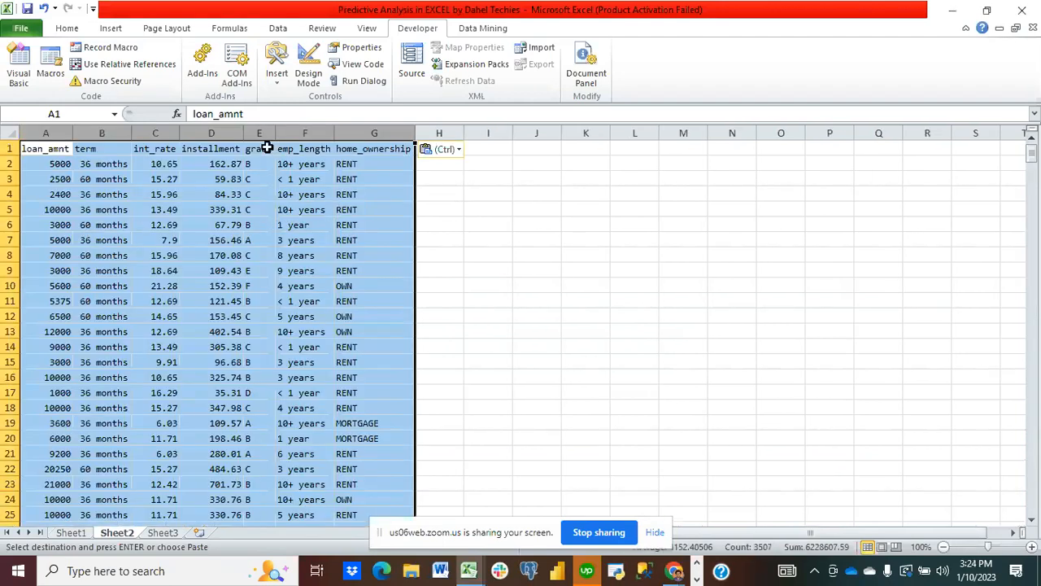
Change the font of the pasted loan data on Sheet2 to Arial
{"action": "left_click", "coordinate": [66, 28]}
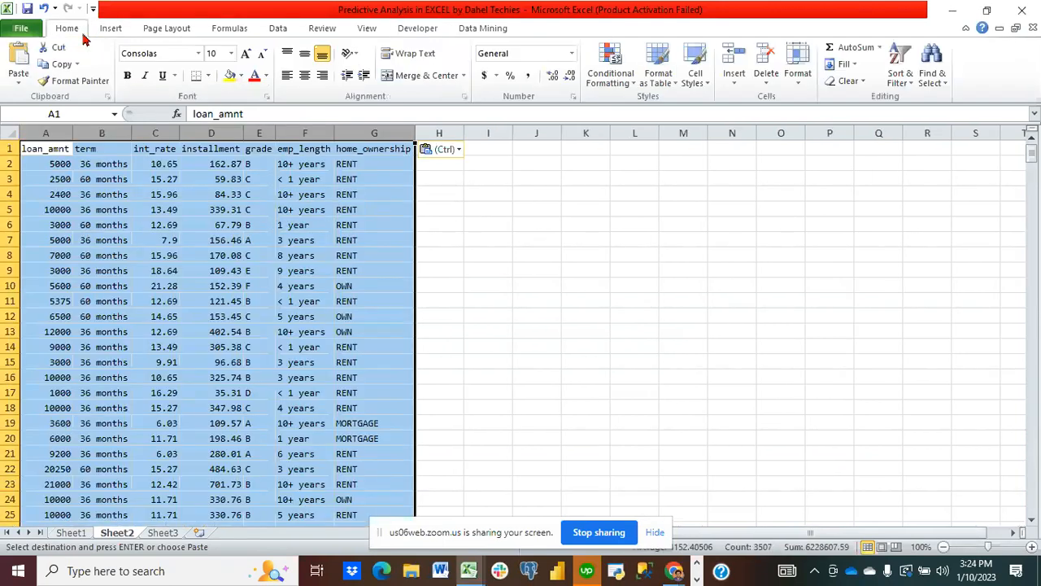
{"action": "left_click", "coordinate": [200, 57]}
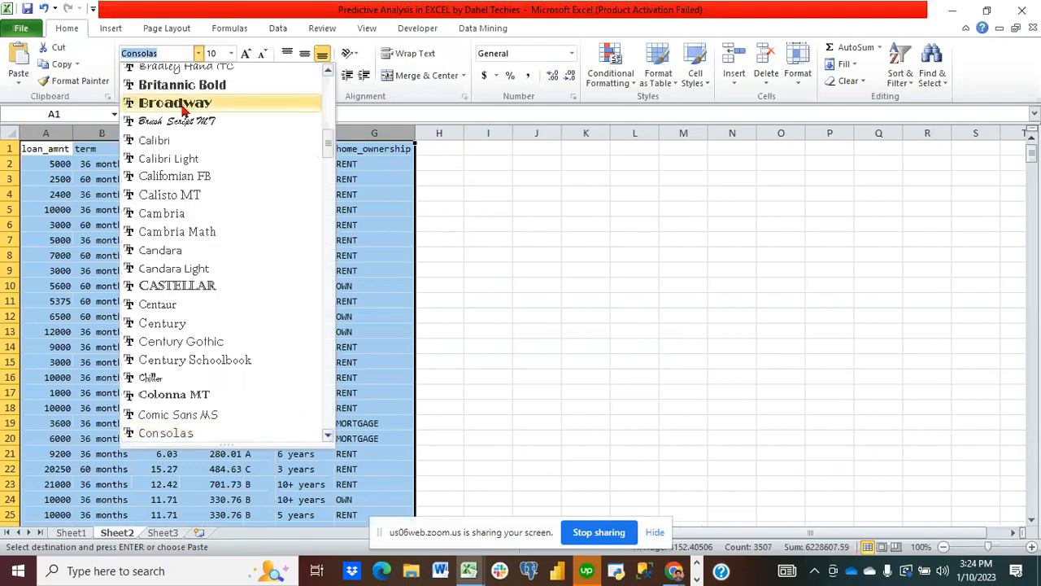
{"action": "left_click", "coordinate": [328, 74]}
{"action": "left_click", "coordinate": [328, 74]}
{"action": "left_click", "coordinate": [328, 74]}
{"action": "left_click", "coordinate": [327, 74]}
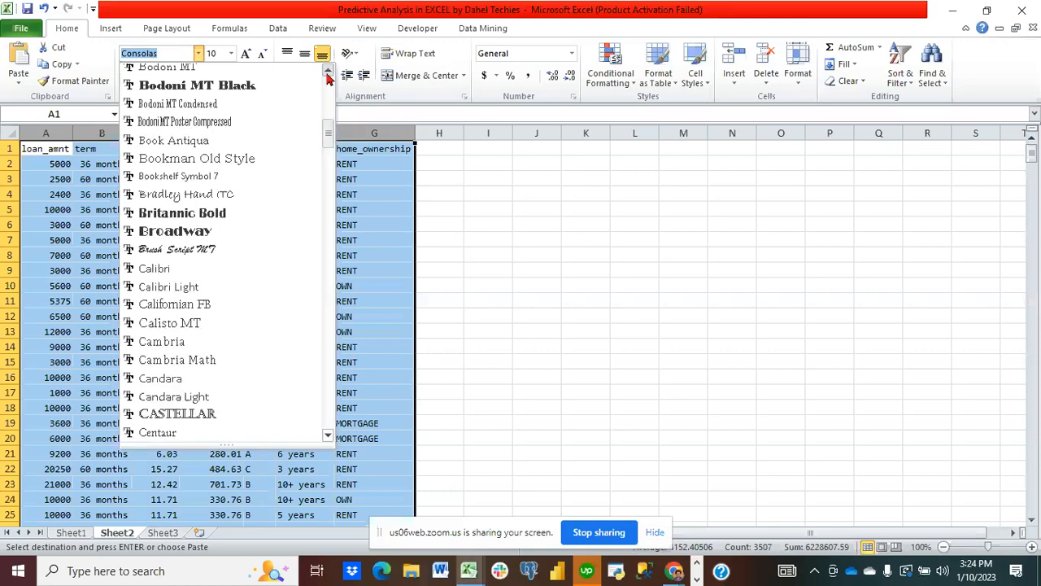
{"action": "left_click", "coordinate": [328, 74]}
{"action": "left_click", "coordinate": [328, 74]}
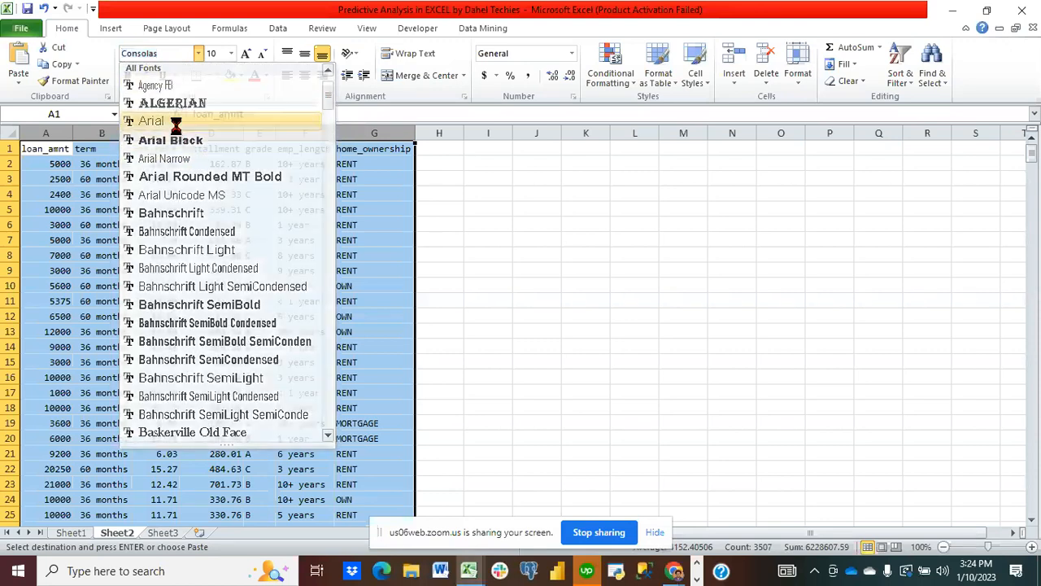
{"action": "left_click", "coordinate": [151, 123]}
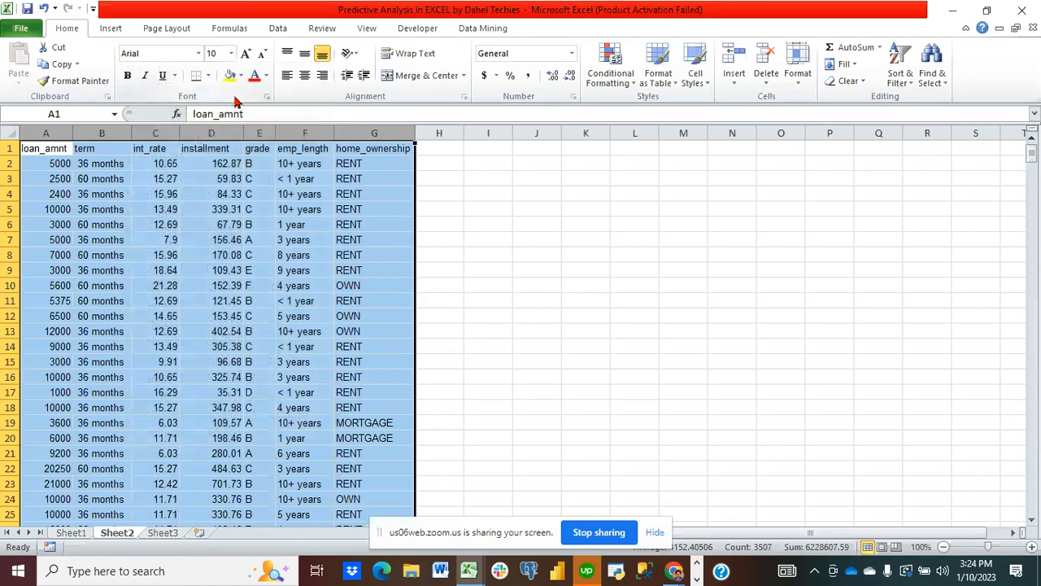
Make the header row from loan_amnt to home_ownership bold with a green fill
{"action": "left_click", "coordinate": [31, 146]}
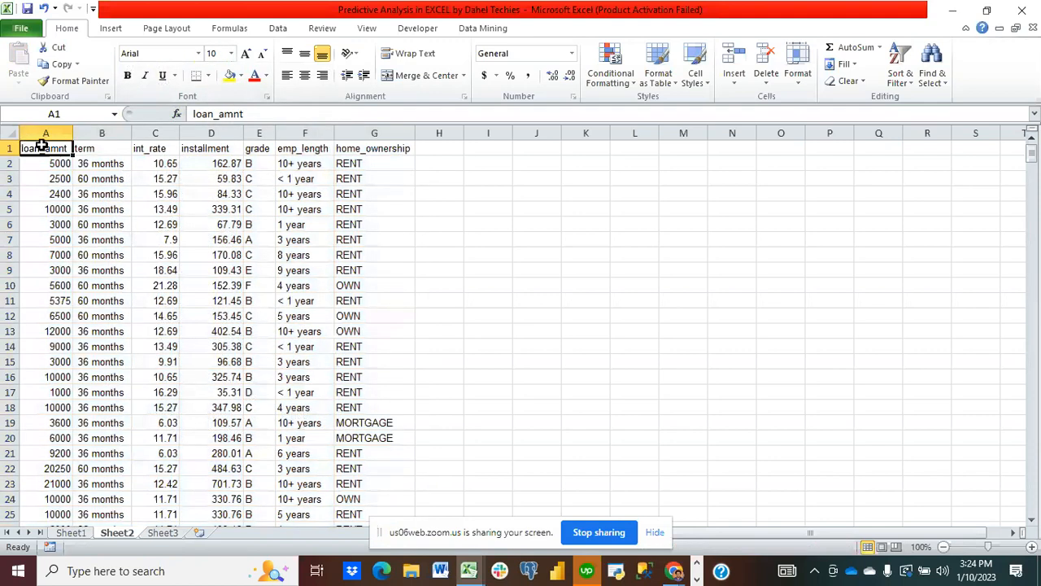
{"action": "key", "text": "ctrl+shift+Right"}
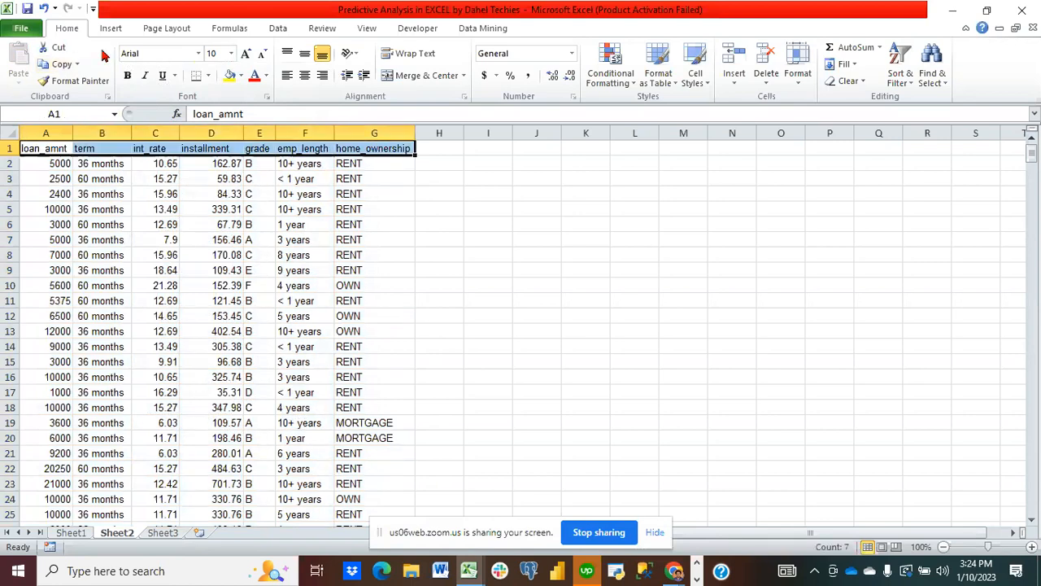
{"action": "left_click", "coordinate": [128, 76]}
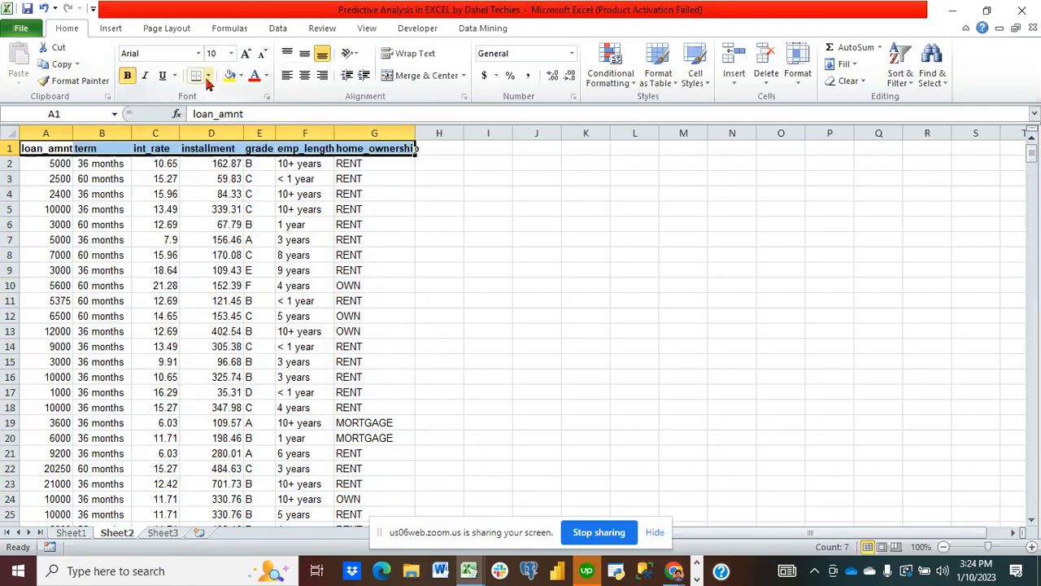
{"action": "left_click", "coordinate": [231, 77]}
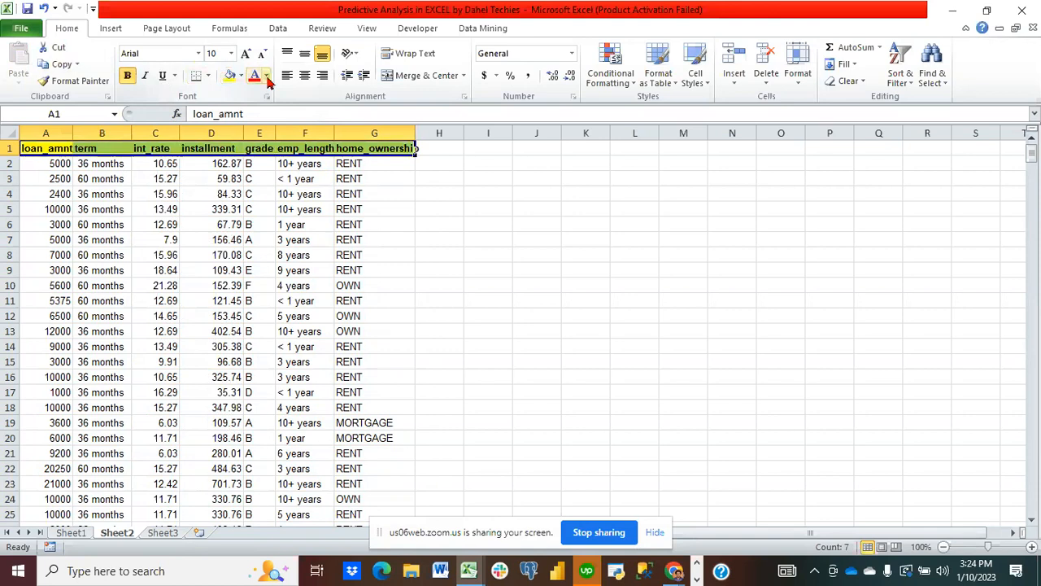
{"action": "left_click", "coordinate": [266, 76]}
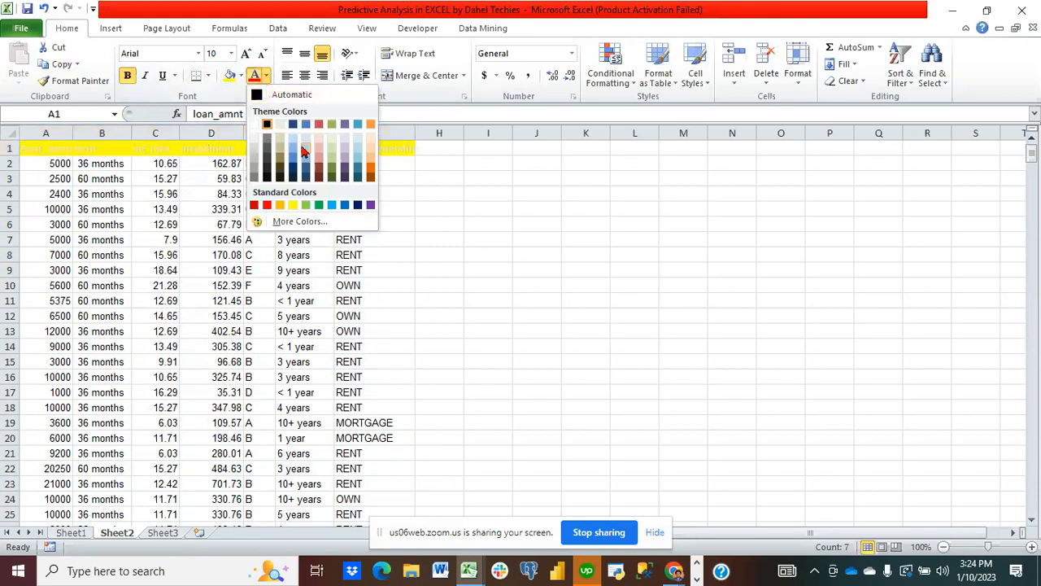
{"action": "left_click", "coordinate": [484, 270]}
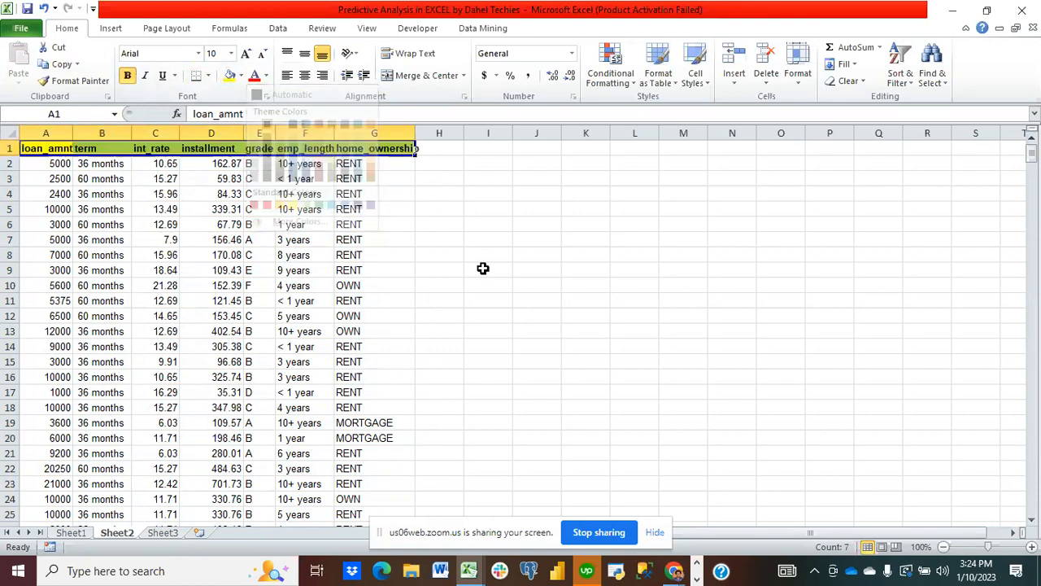
{"action": "left_click", "coordinate": [483, 269]}
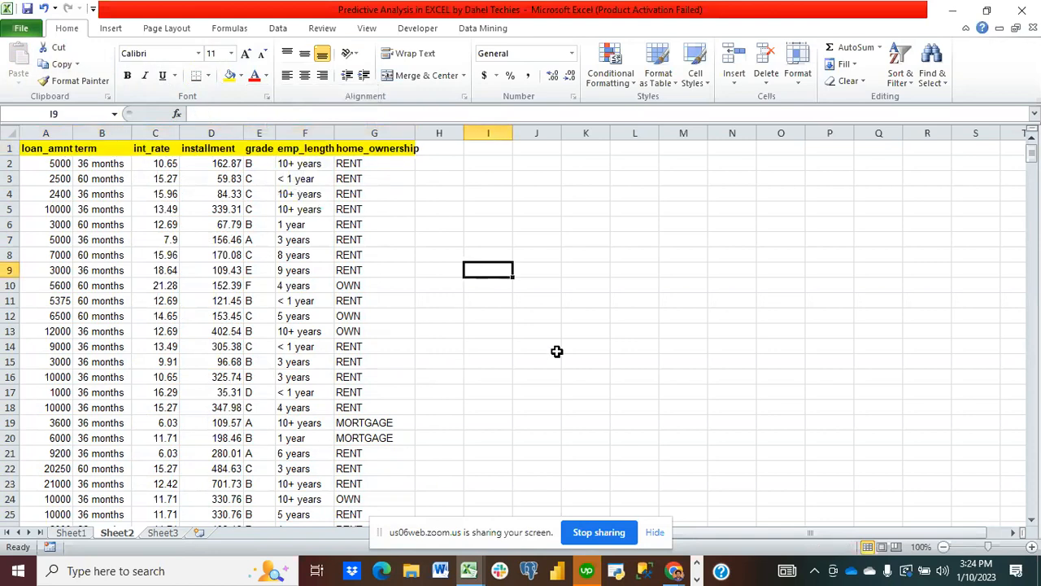
Enter the title "CORRELATION MATRIX USING THE ANALYSIS TOOL PAC" in cell K2 of Sheet2
{"action": "left_click", "coordinate": [598, 192]}
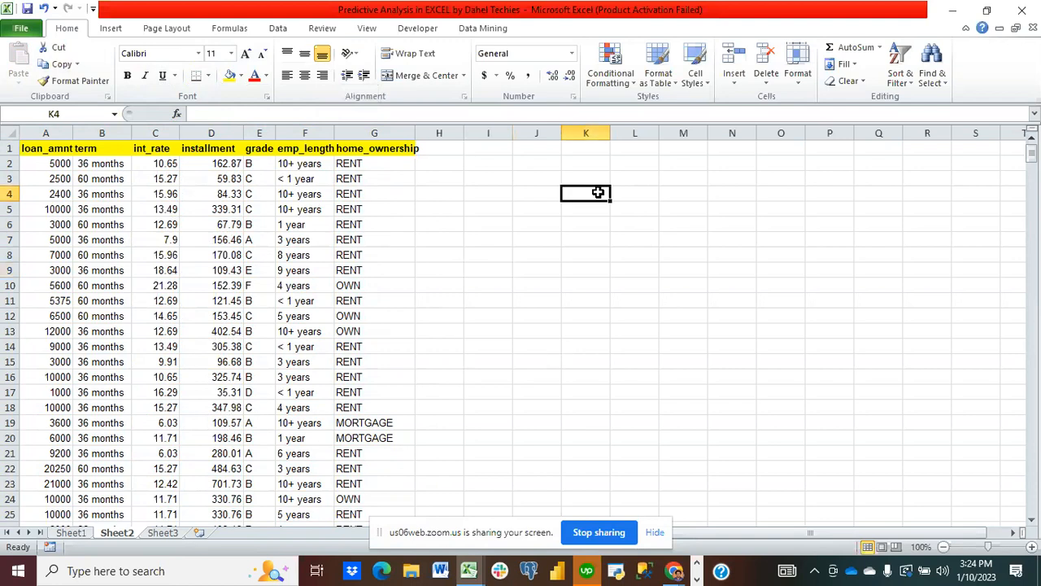
{"action": "left_click", "coordinate": [594, 163]}
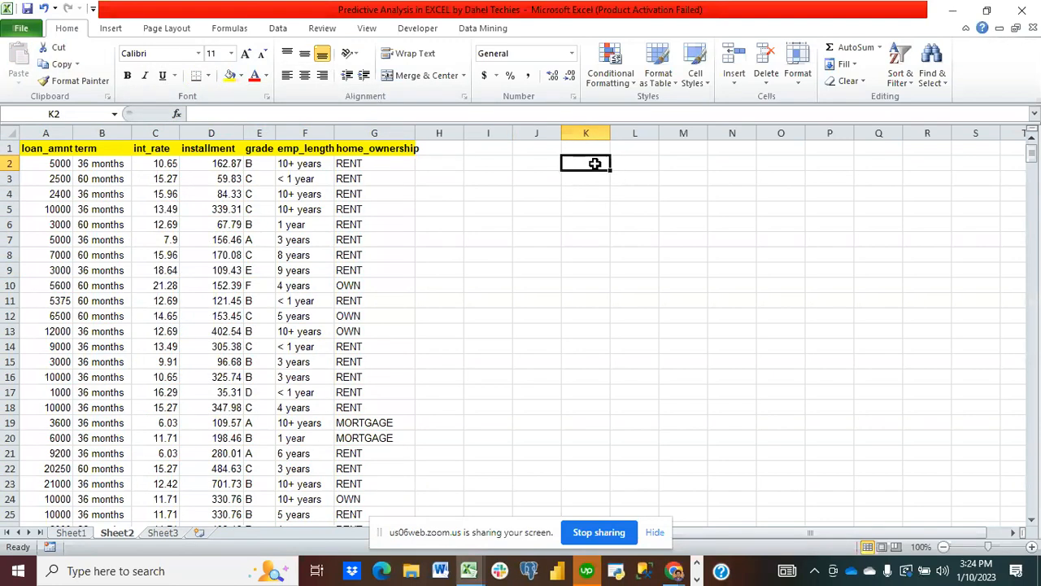
{"action": "type", "text": "CORREC"}
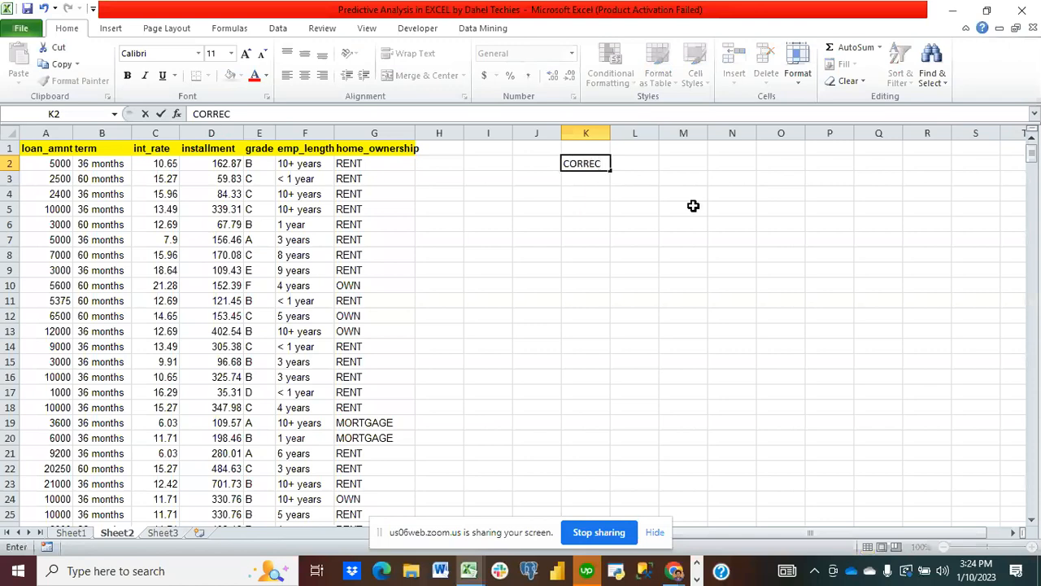
{"action": "key", "text": "BackSpace"}
{"action": "type", "text": "LE"}
{"action": "key", "text": "BackSpace"}
{"action": "type", "text": "ATION M"}
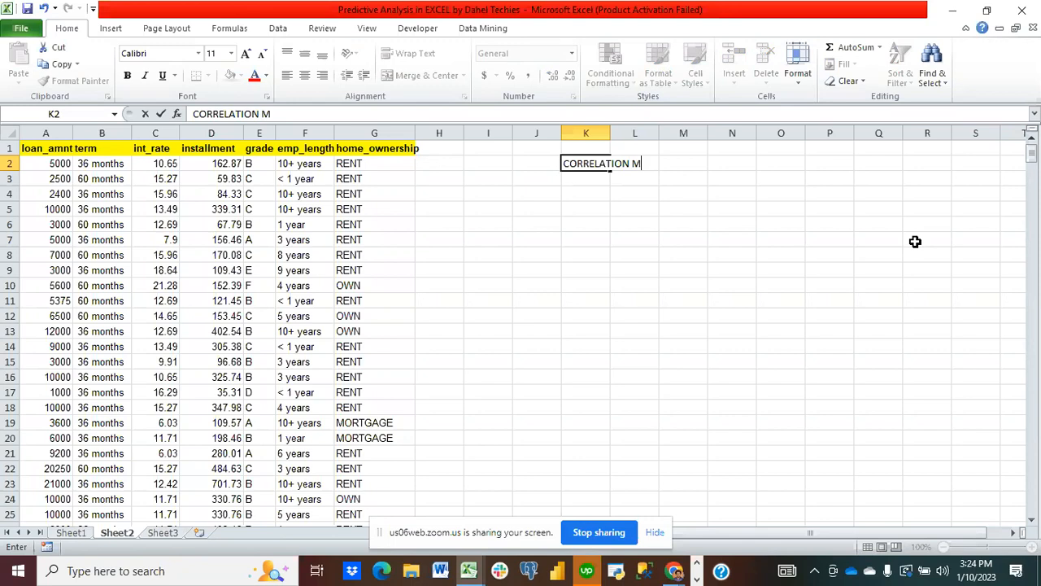
{"action": "type", "text": "ATRIX USING"}
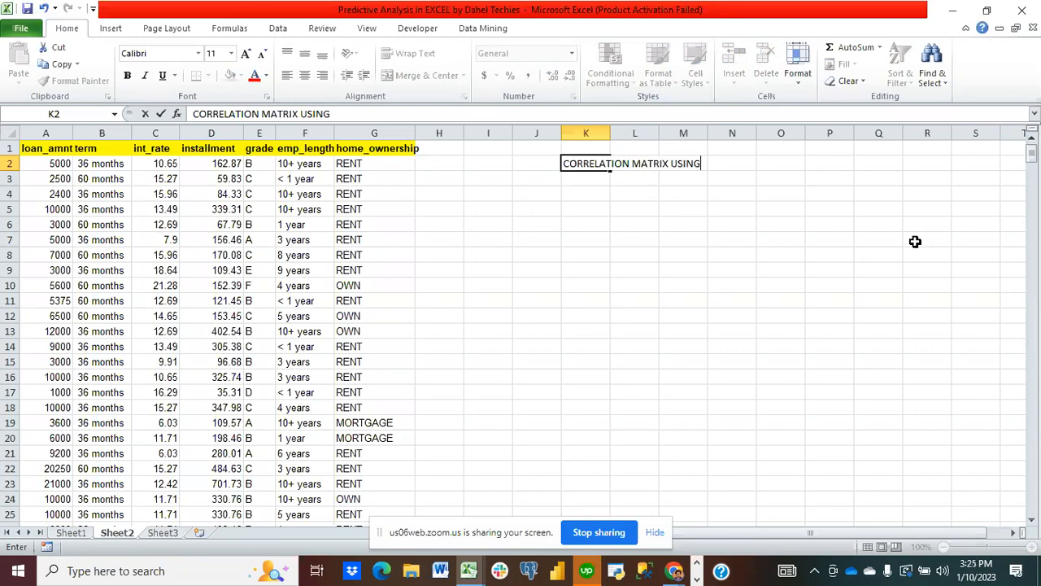
{"action": "type", "text": " THE ANALYSI"}
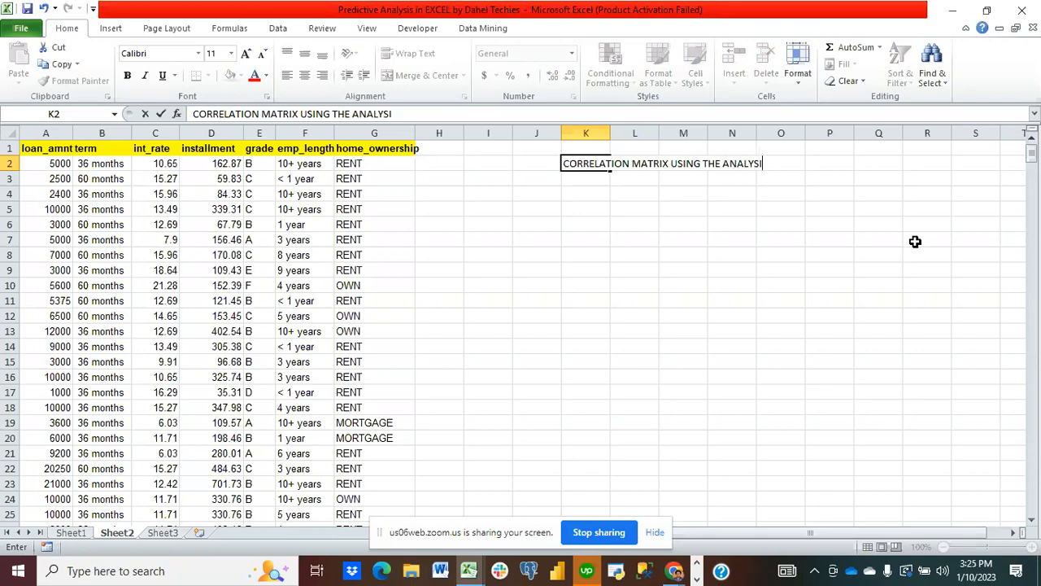
{"action": "type", "text": "S TOOL PAC"}
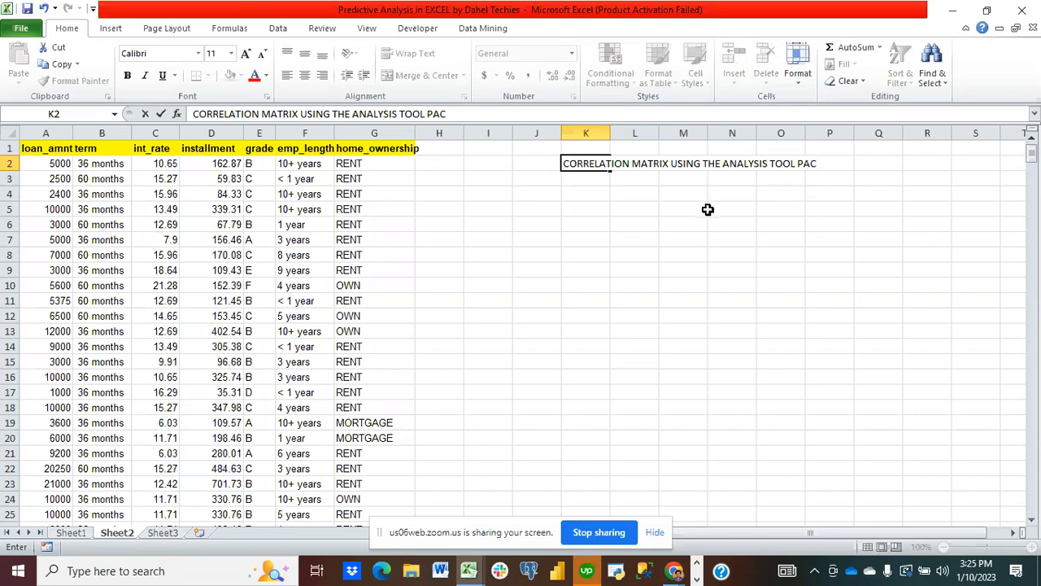
{"action": "left_click", "coordinate": [703, 208]}
{"action": "left_click_drag", "start_coordinate": [572, 163], "coordinate": [825, 175]}
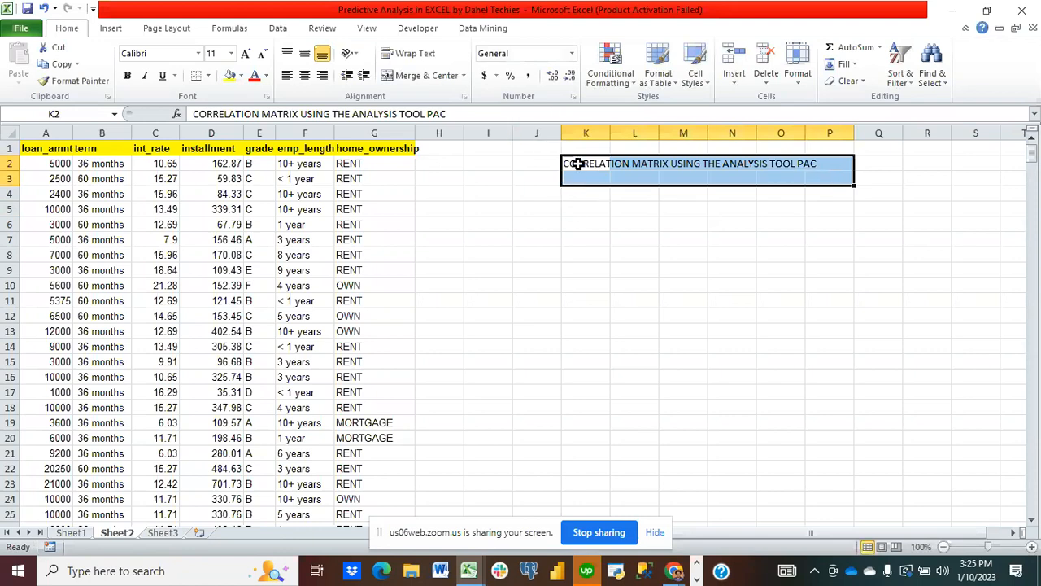
{"action": "double_click", "coordinate": [572, 163]}
{"action": "left_click_drag", "start_coordinate": [564, 163], "coordinate": [828, 166]}
{"action": "left_click", "coordinate": [692, 195]}
{"action": "key", "text": "ctrl+c"}
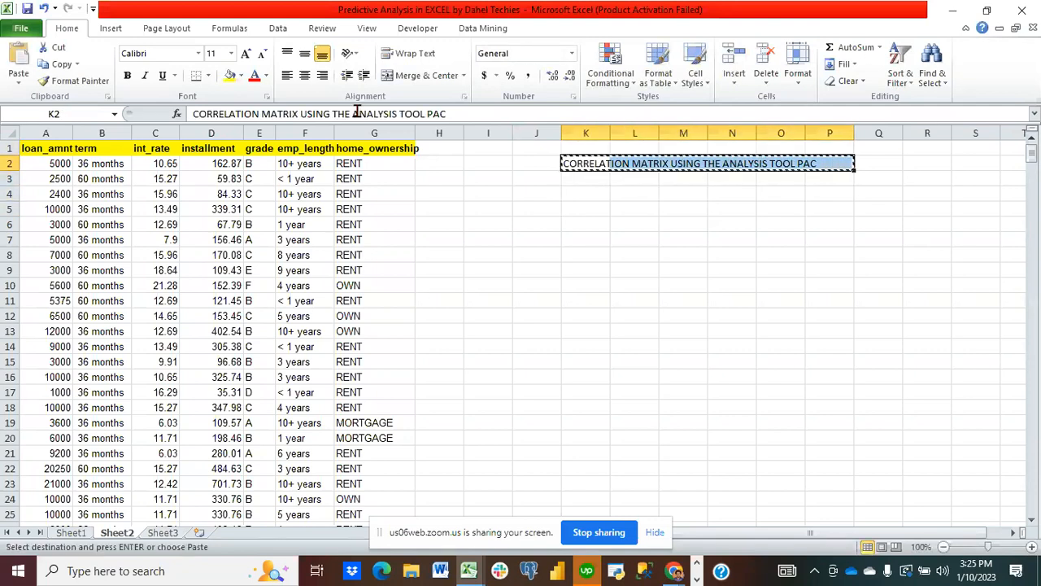
{"action": "right_click", "coordinate": [6, 148]}
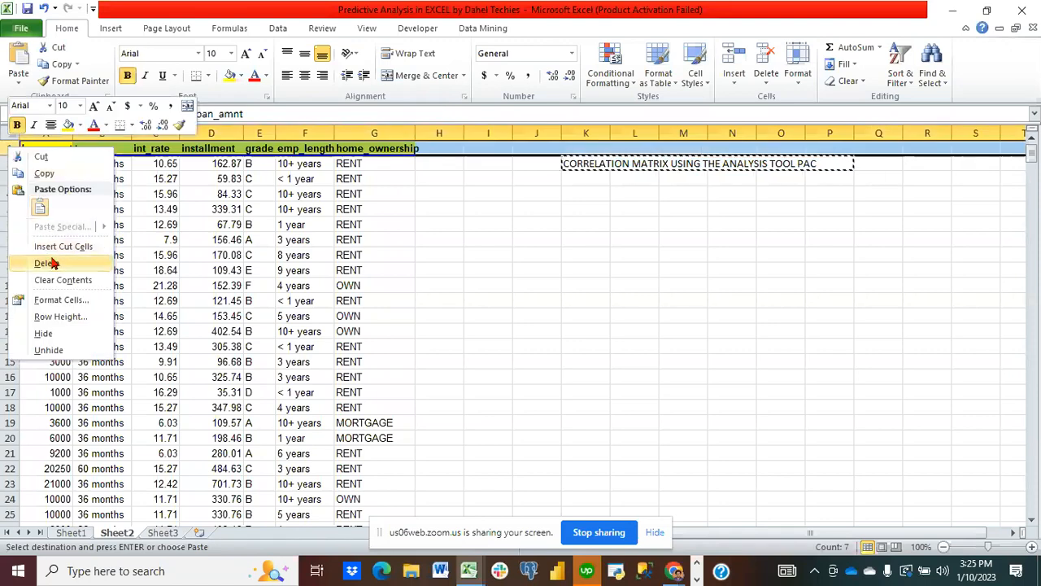
{"action": "key", "text": "Escape"}
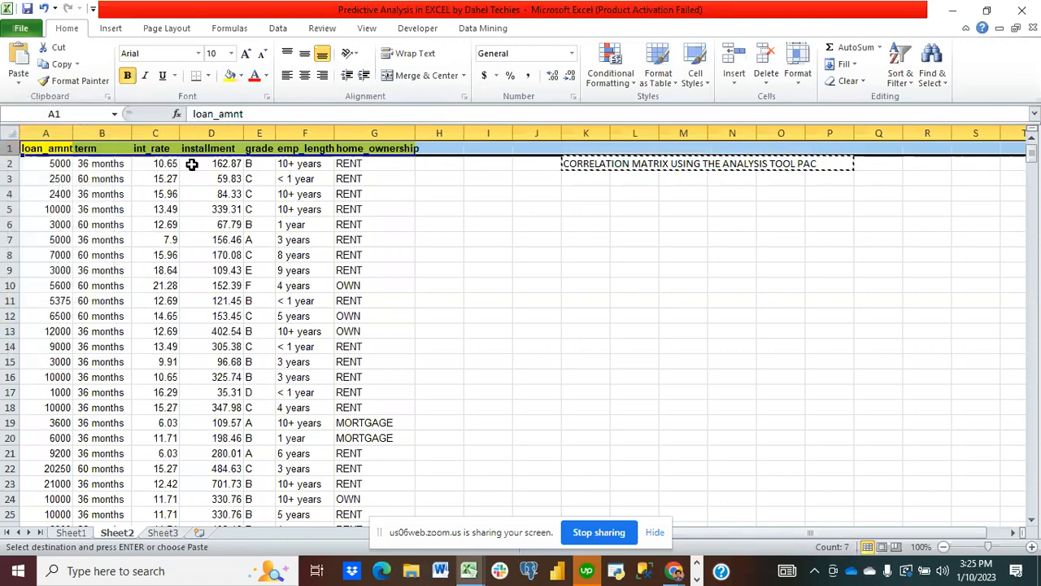
{"action": "left_click", "coordinate": [49, 147]}
{"action": "right_click", "coordinate": [47, 150]}
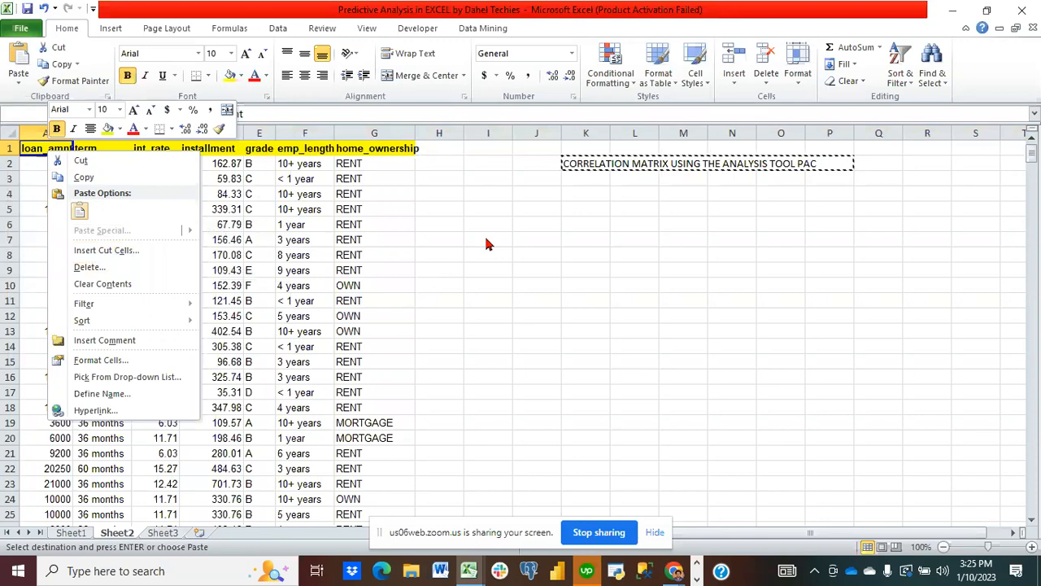
{"action": "left_click", "coordinate": [448, 149]}
{"action": "left_click", "coordinate": [448, 149]}
{"action": "right_click", "coordinate": [454, 153]}
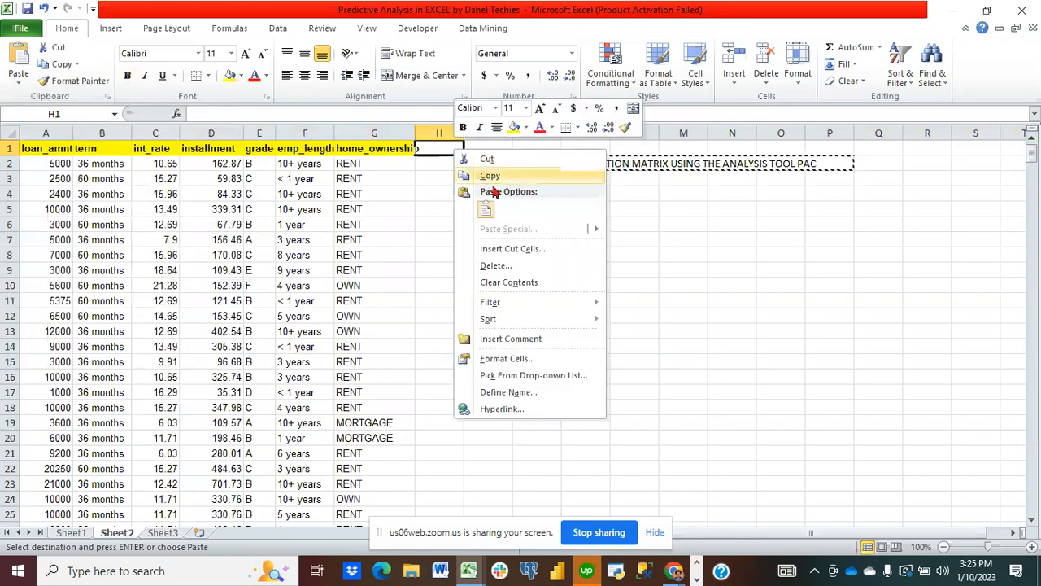
{"action": "left_click", "coordinate": [714, 302]}
{"action": "key", "text": "Escape"}
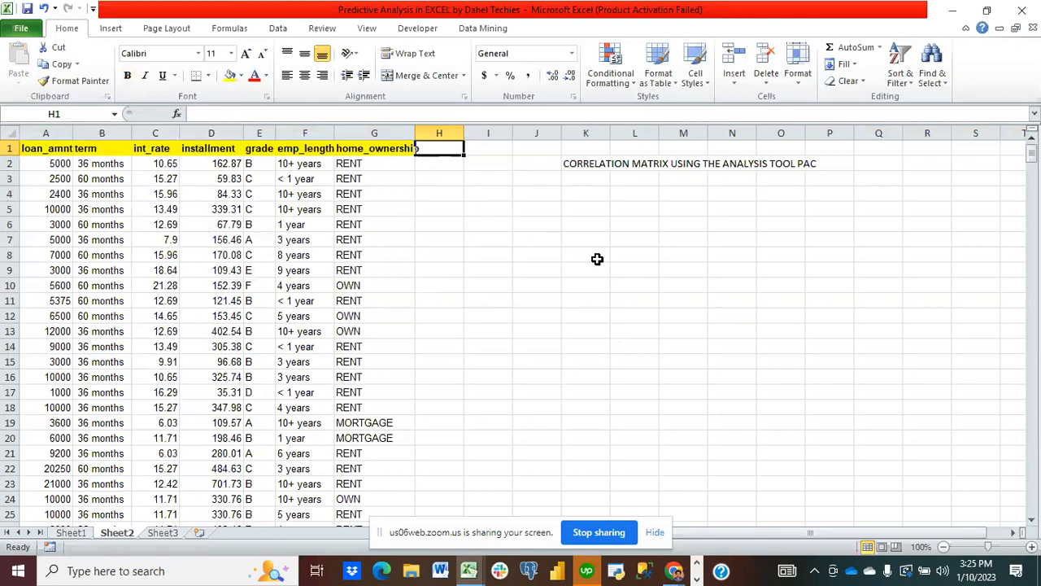
Insert three entire rows above the header row of the loan data
{"action": "left_click", "coordinate": [61, 153]}
{"action": "right_click", "coordinate": [61, 152]}
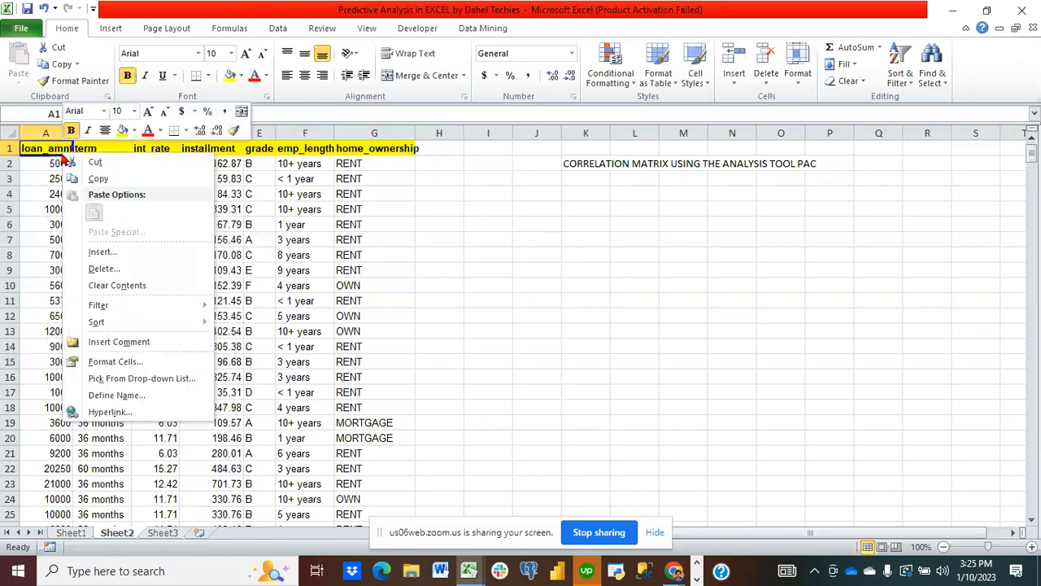
{"action": "left_click", "coordinate": [117, 254]}
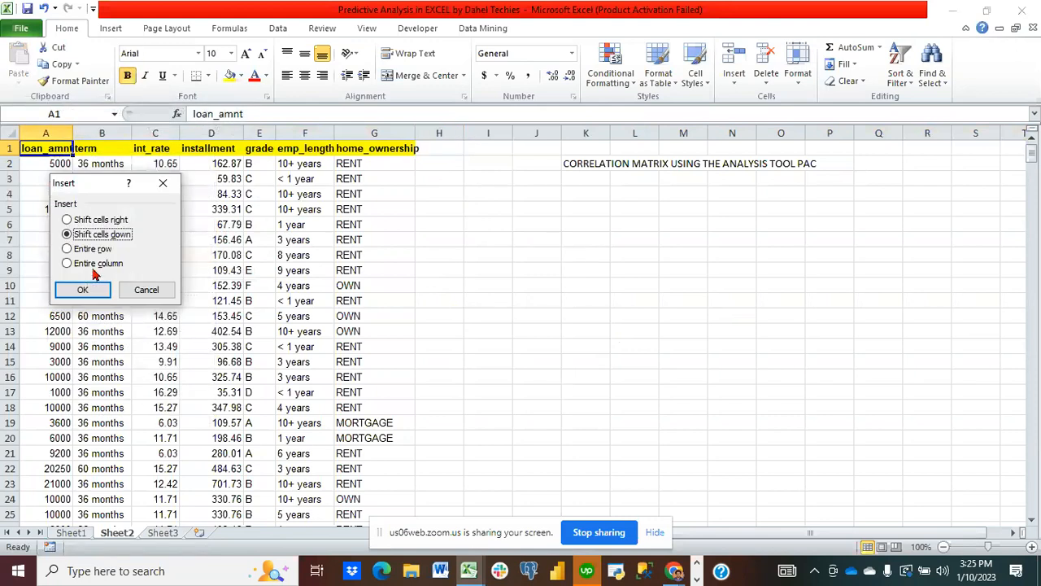
{"action": "left_click", "coordinate": [69, 251]}
{"action": "left_click", "coordinate": [67, 248]}
{"action": "left_click", "coordinate": [81, 292]}
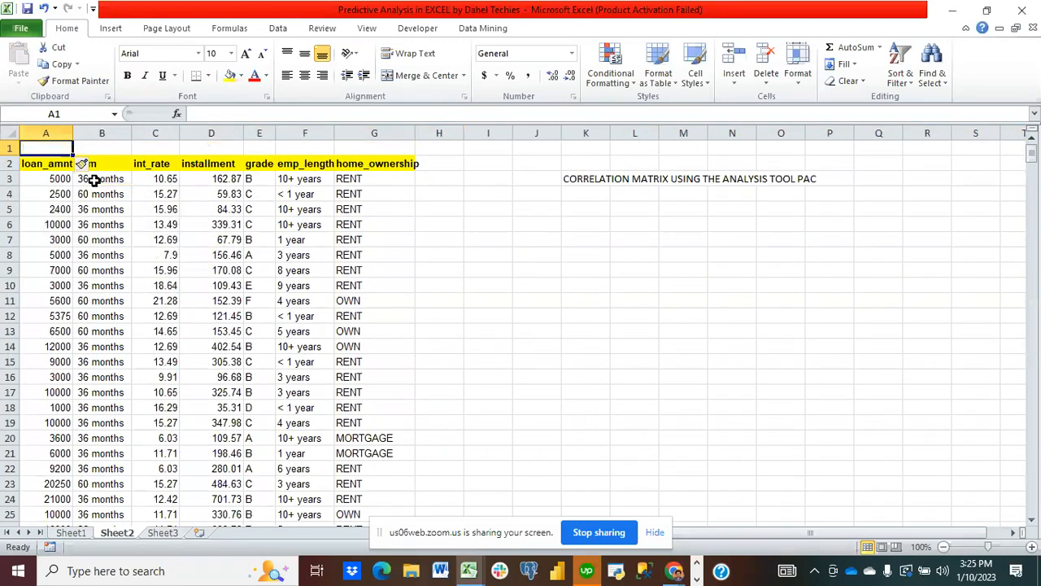
{"action": "key", "text": "F4"}
{"action": "key", "text": "F4"}
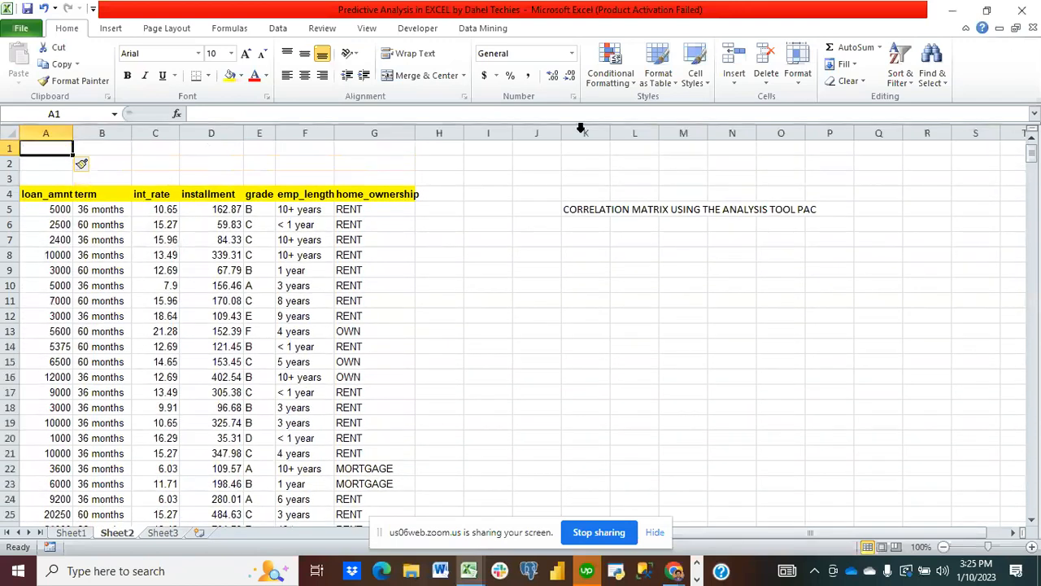
Move the correlation matrix title from K5 to cell A1
{"action": "left_click", "coordinate": [575, 209]}
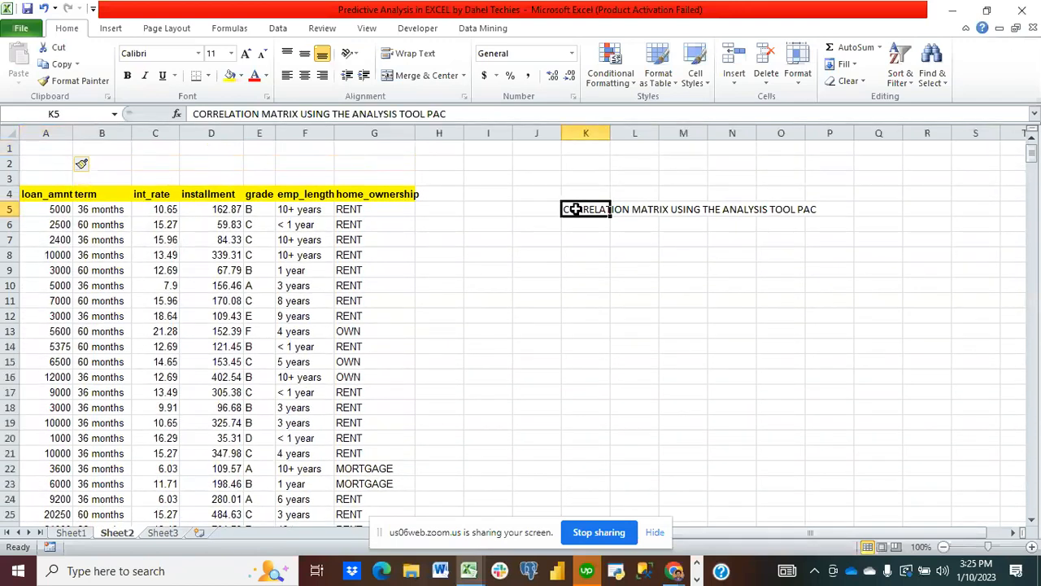
{"action": "key", "text": "ctrl+c"}
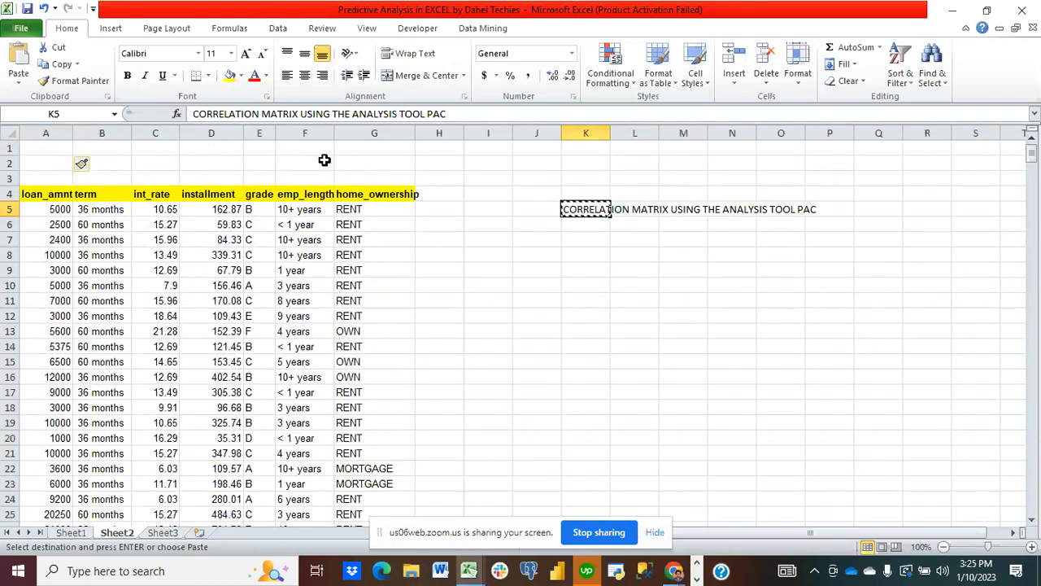
{"action": "left_click", "coordinate": [34, 151]}
{"action": "key", "text": "Return"}
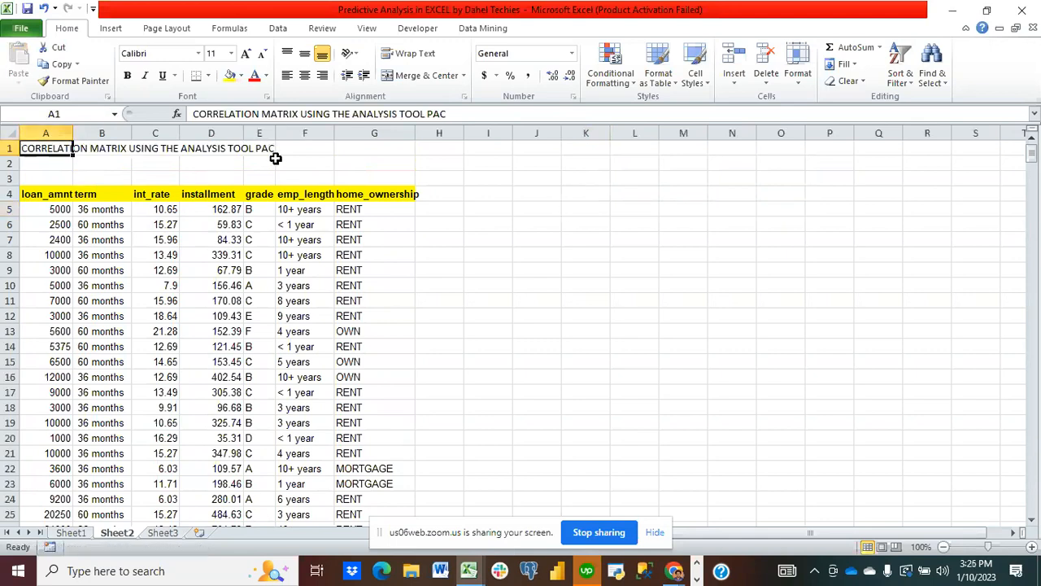
Set the font size of the title across A1:E1 to 20
{"action": "left_click_drag", "start_coordinate": [268, 149], "coordinate": [16, 155]}
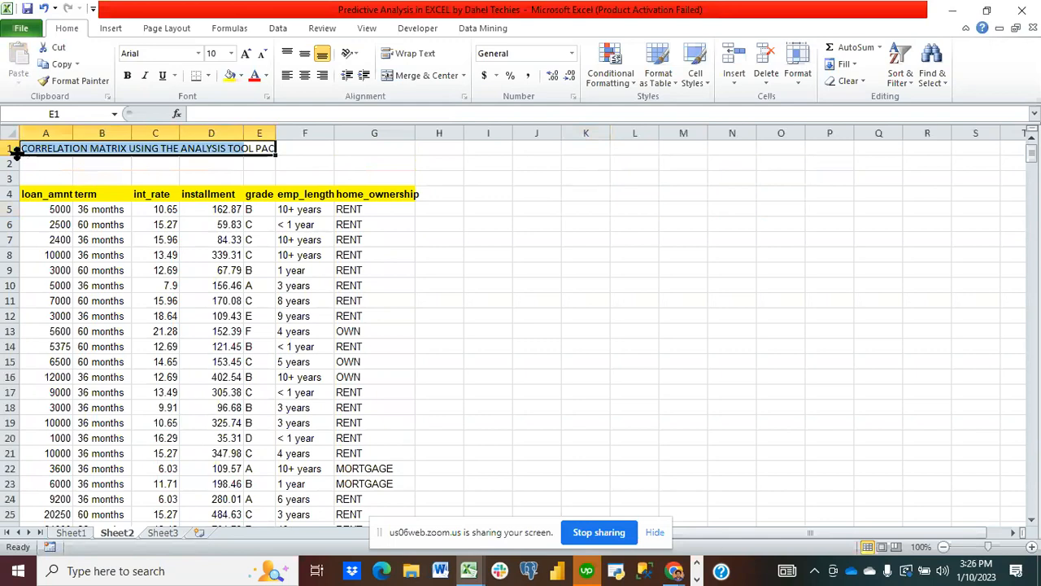
{"action": "left_click", "coordinate": [232, 53]}
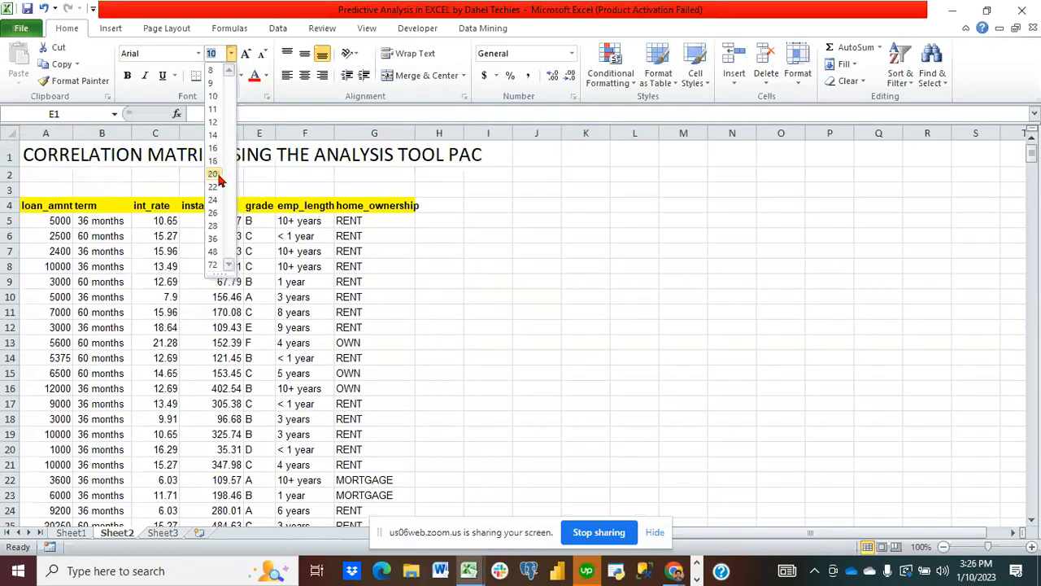
{"action": "left_click", "coordinate": [213, 174]}
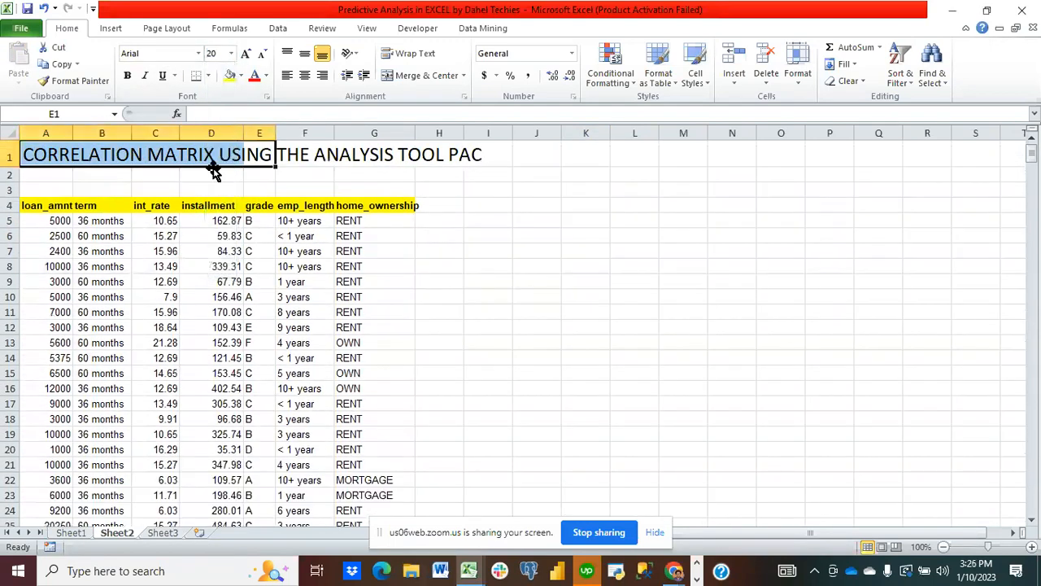
Give the title range A1:I1 a yellow fill and make its text bold and blue
{"action": "left_click", "coordinate": [55, 173]}
{"action": "left_click_drag", "start_coordinate": [45, 156], "coordinate": [489, 159]}
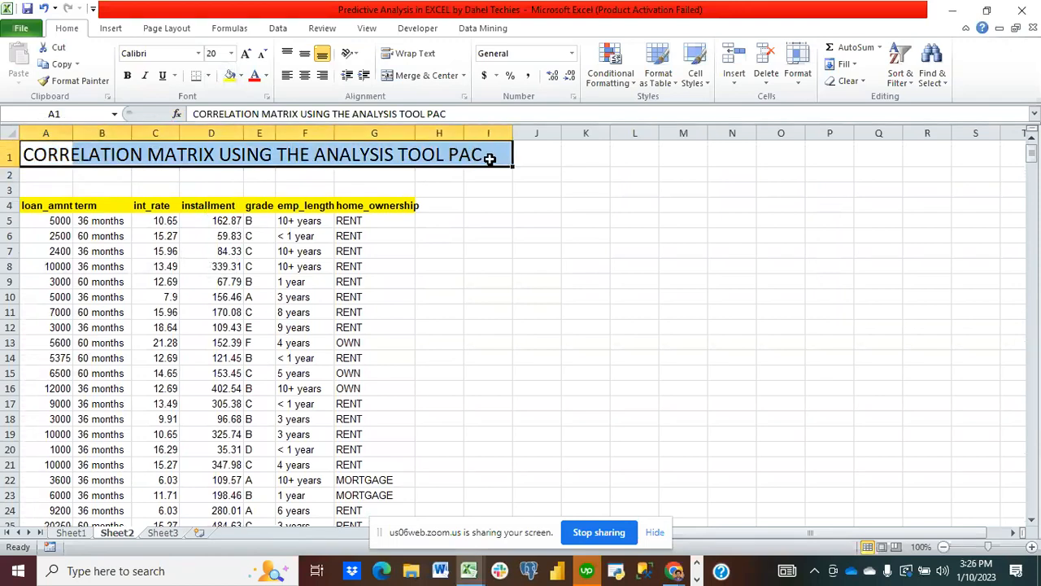
{"action": "left_click", "coordinate": [230, 75]}
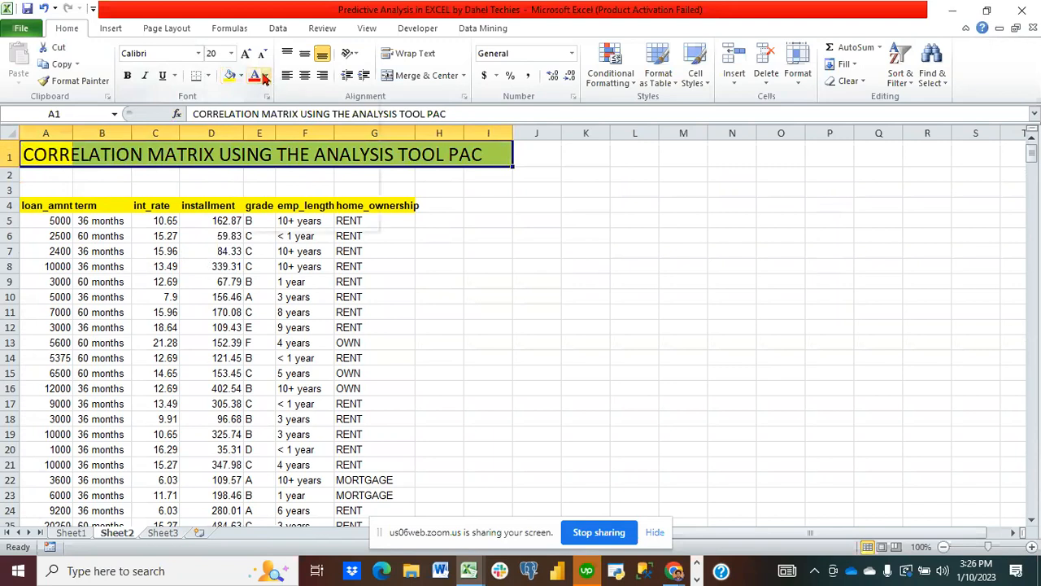
{"action": "left_click", "coordinate": [265, 76]}
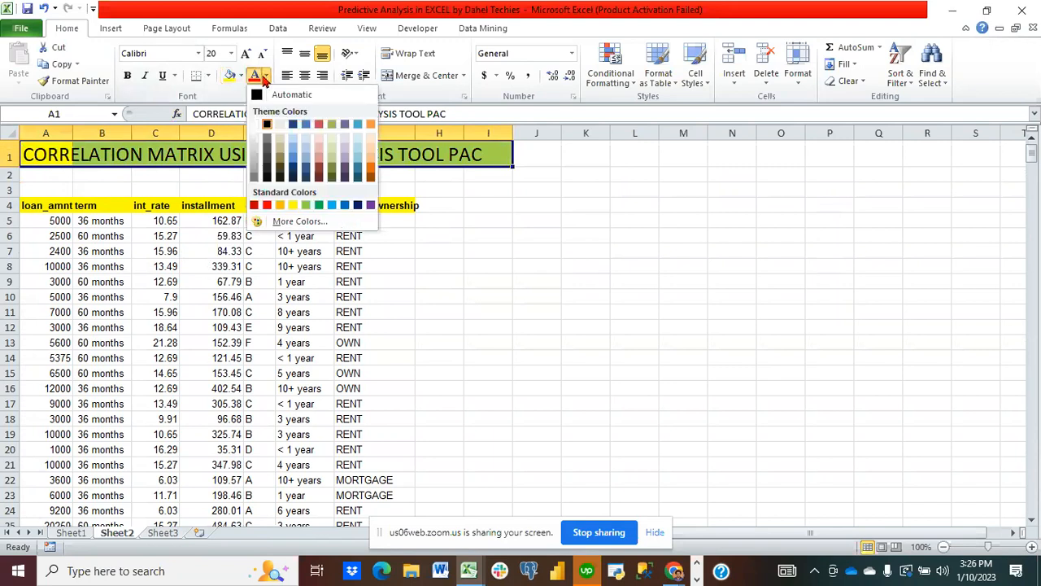
{"action": "left_click", "coordinate": [307, 128]}
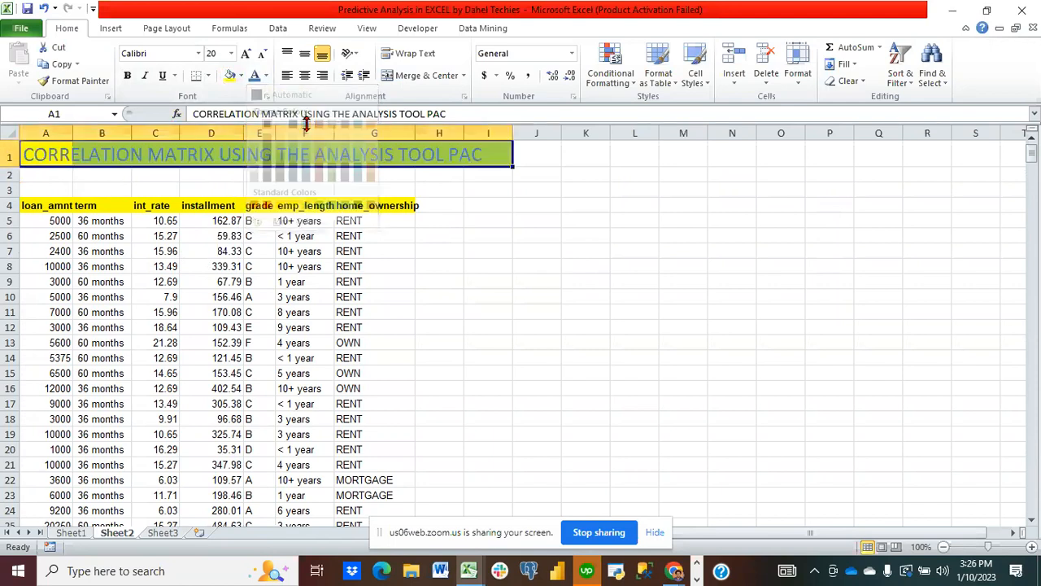
{"action": "left_click", "coordinate": [128, 76]}
{"action": "left_click", "coordinate": [505, 327]}
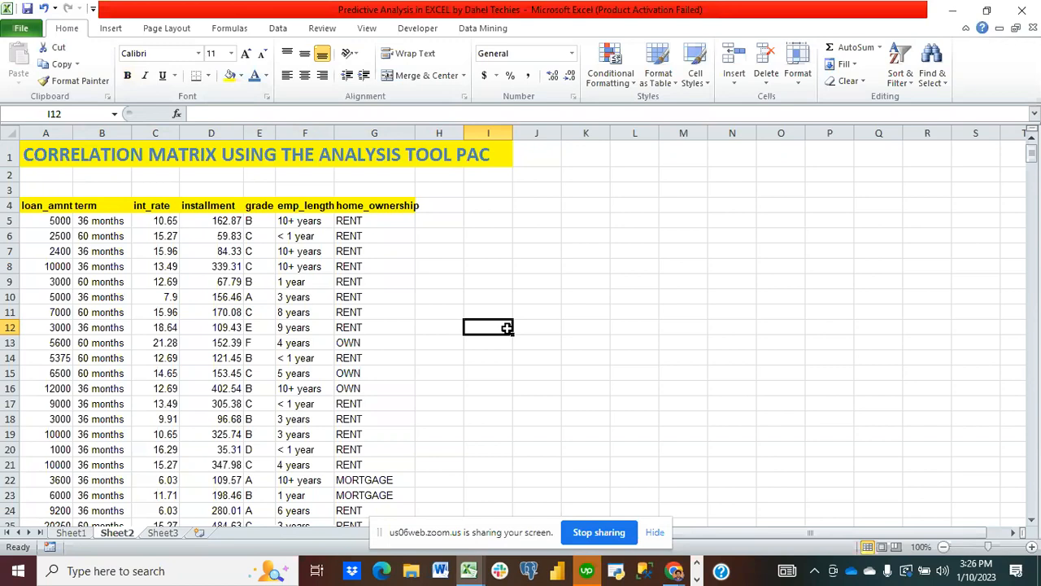
Open the Data Analysis tools and select Correlation
{"action": "left_click", "coordinate": [279, 31]}
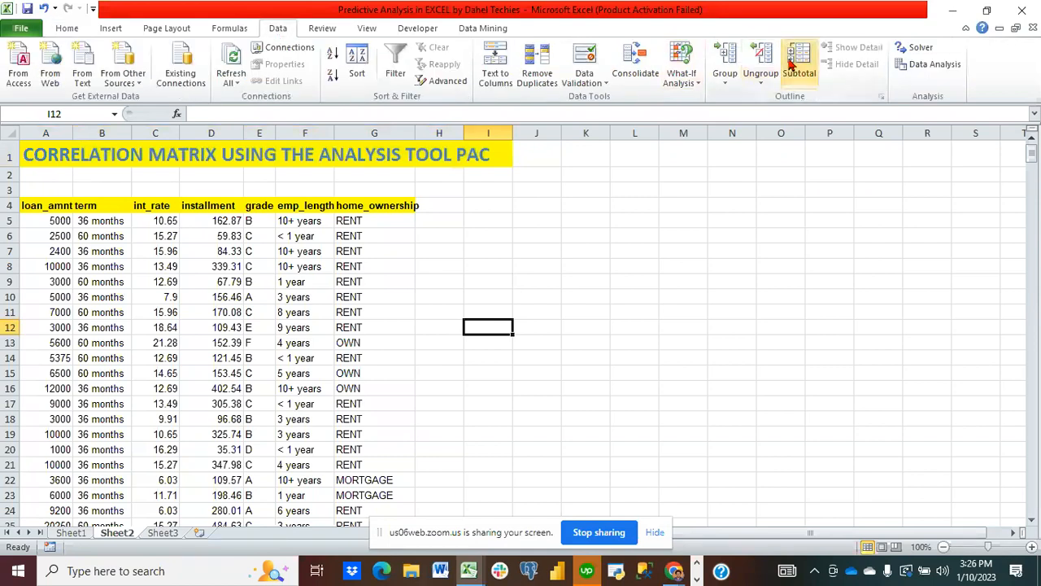
{"action": "left_click", "coordinate": [927, 64]}
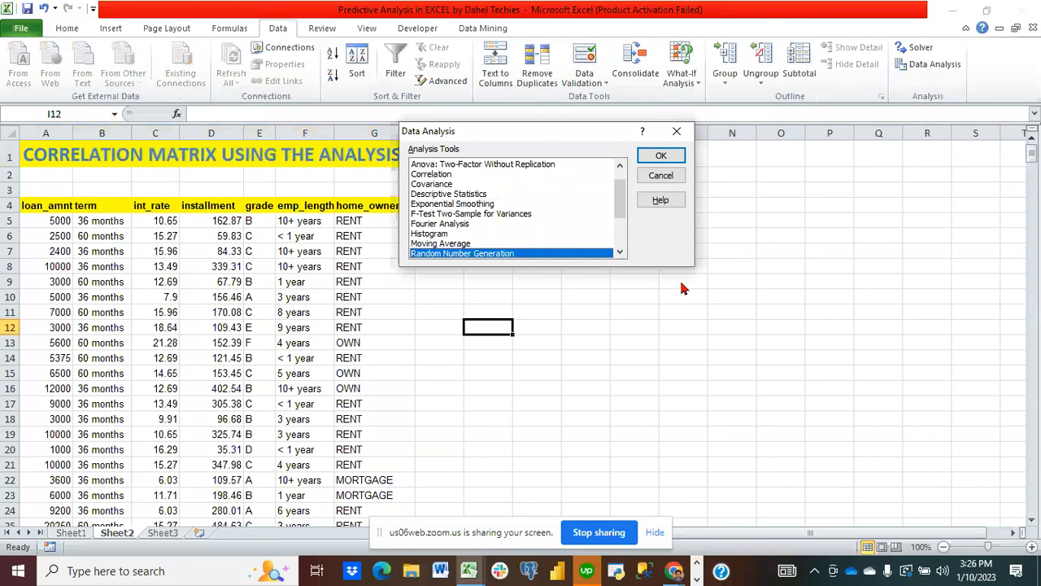
{"action": "left_click", "coordinate": [433, 176]}
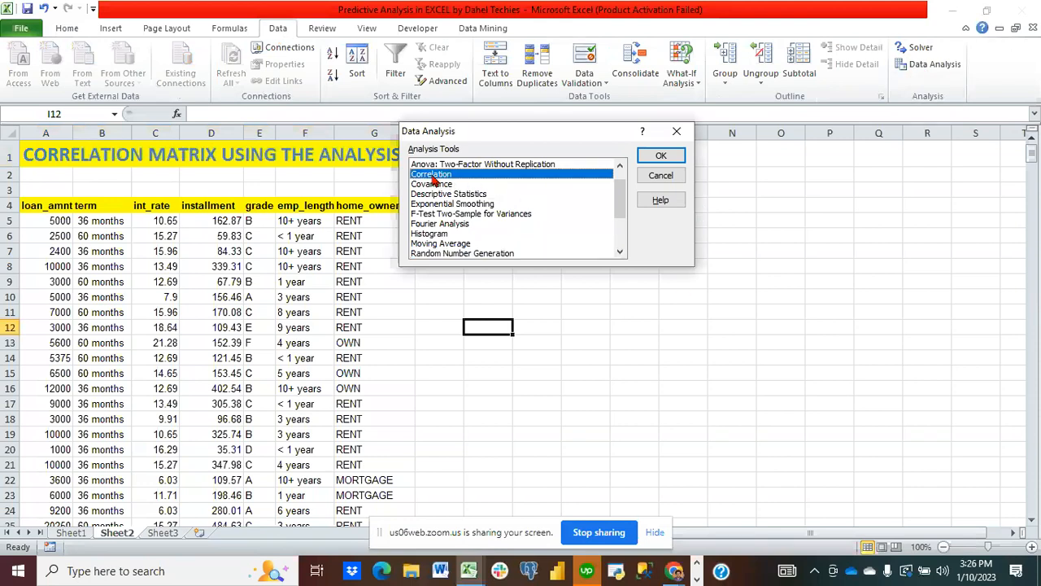
Search the help for "correlation" and open the article on statistical and engineering analysis with the Analysis ToolPak
{"action": "left_click", "coordinate": [636, 136]}
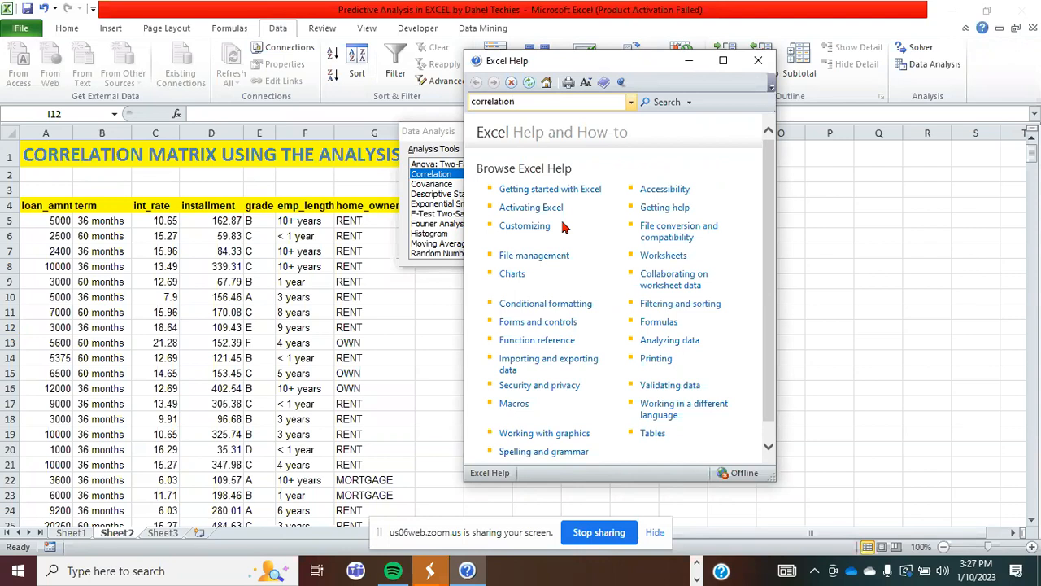
{"action": "key", "text": "Return"}
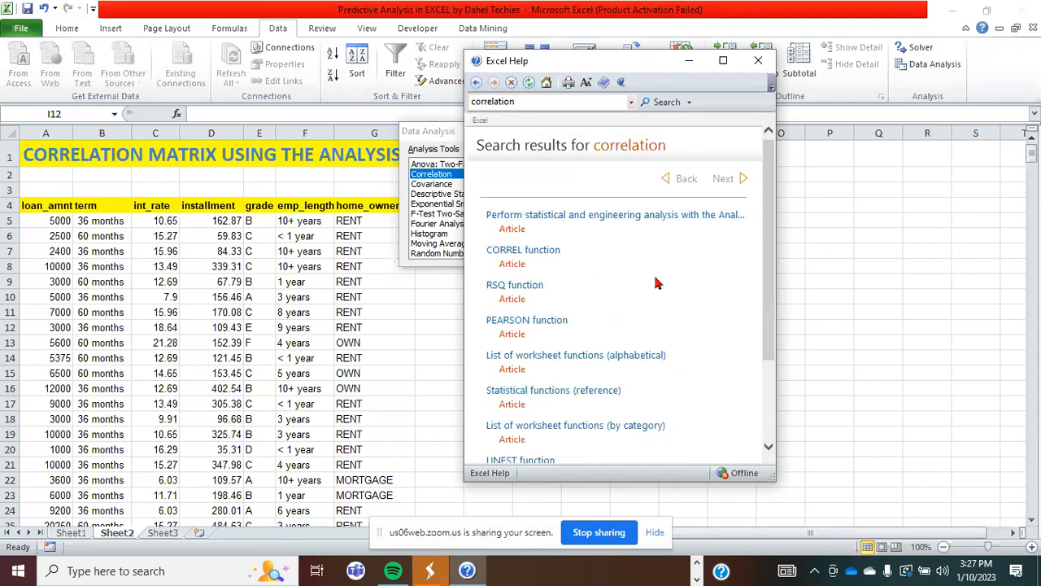
{"action": "scroll", "coordinate": [583, 270], "scroll_direction": "down", "scroll_amount": 3}
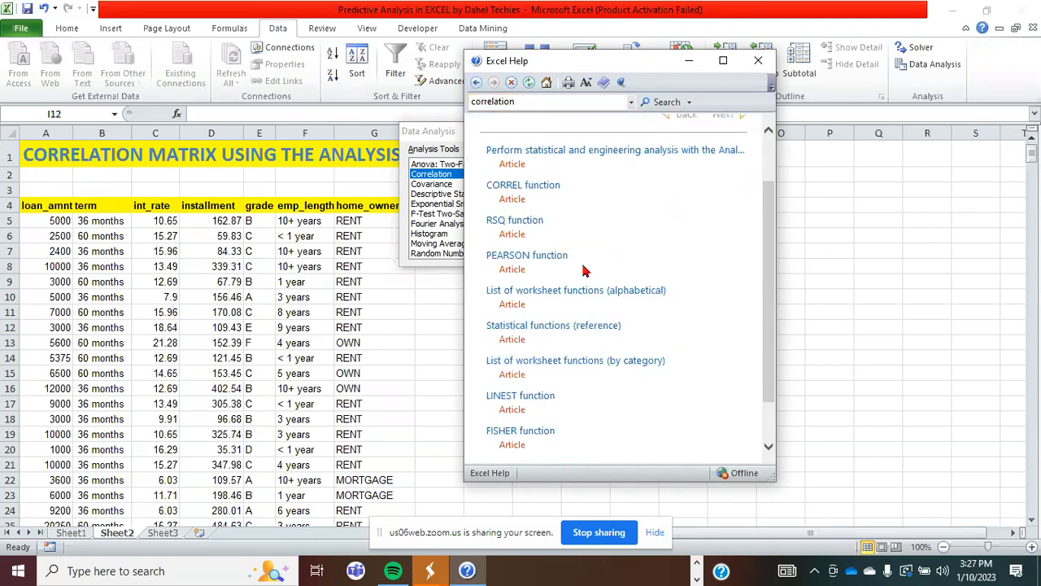
{"action": "scroll", "coordinate": [583, 270], "scroll_direction": "up", "scroll_amount": 3}
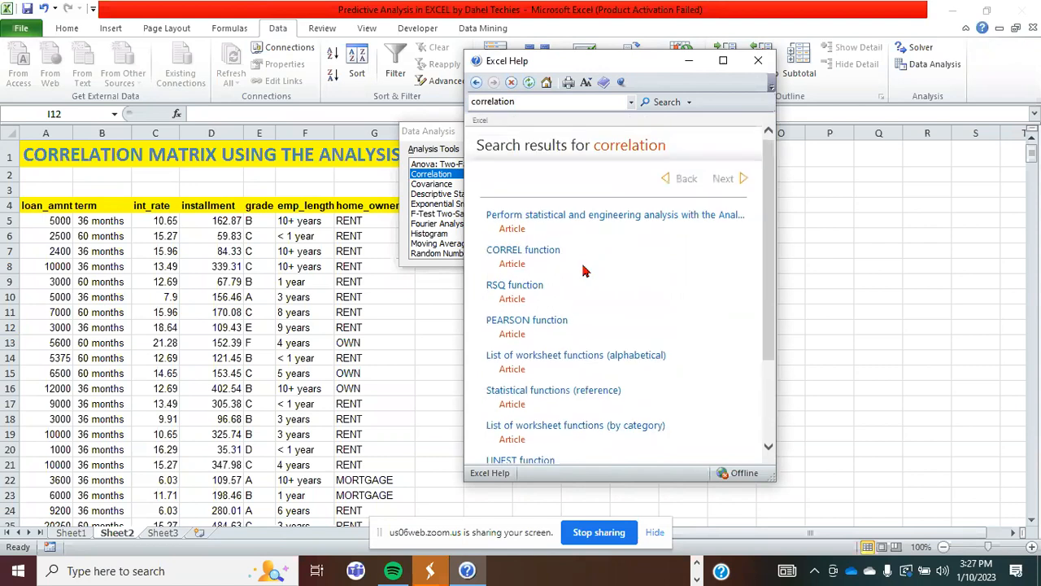
{"action": "left_click", "coordinate": [544, 215]}
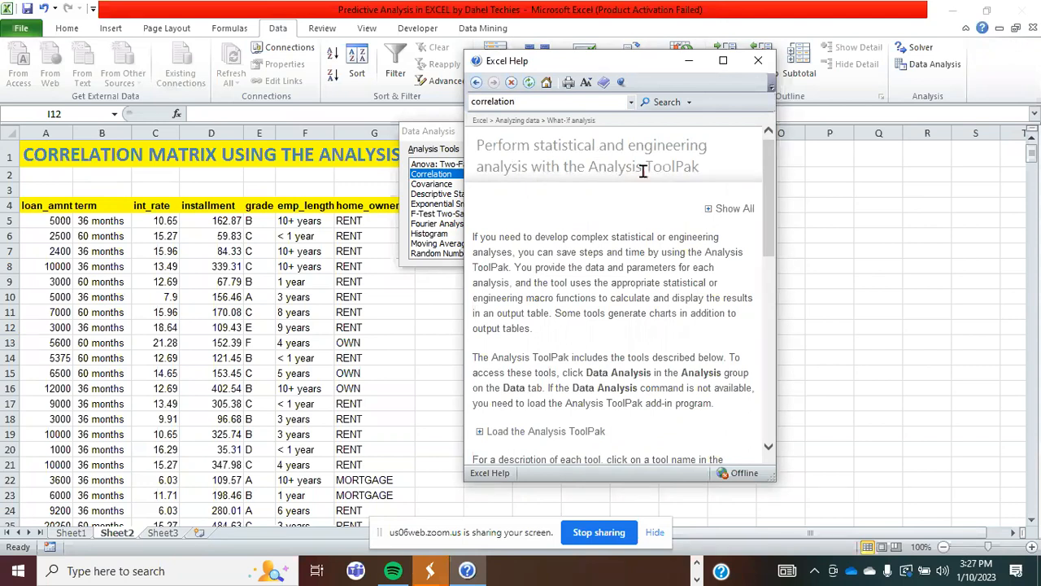
Read the Correlation section and the list of analysis tools in the Analysis ToolPak article, and minimise the help window
{"action": "scroll", "coordinate": [653, 241], "scroll_direction": "down", "scroll_amount": 3}
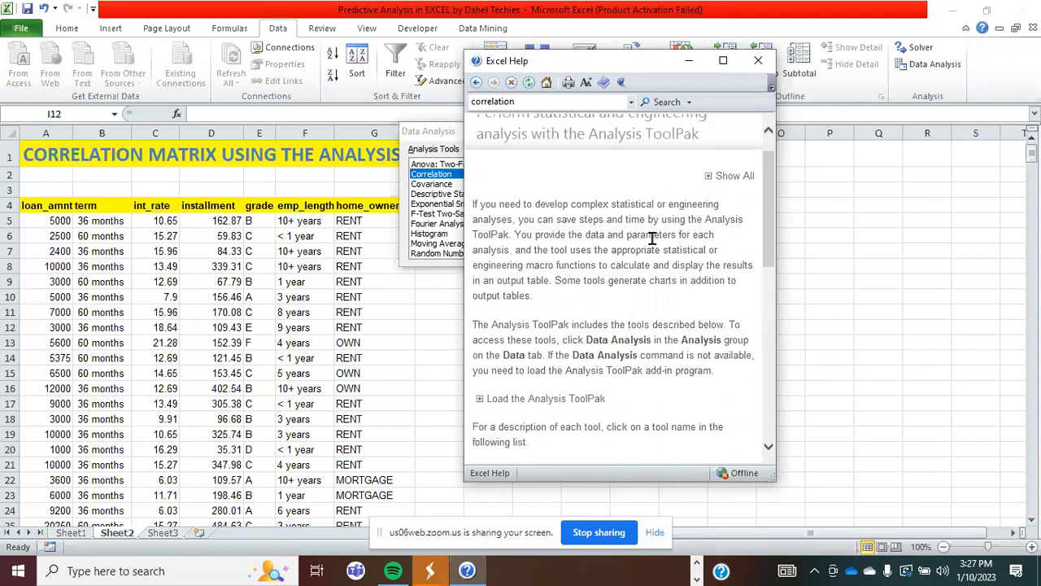
{"action": "scroll", "coordinate": [653, 241], "scroll_direction": "down", "scroll_amount": 3}
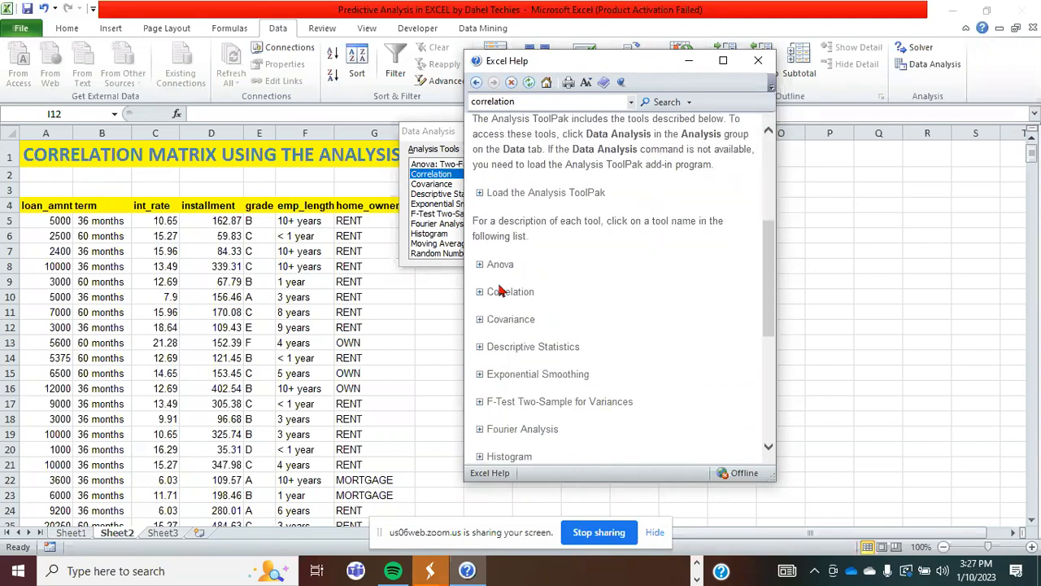
{"action": "left_click", "coordinate": [481, 293]}
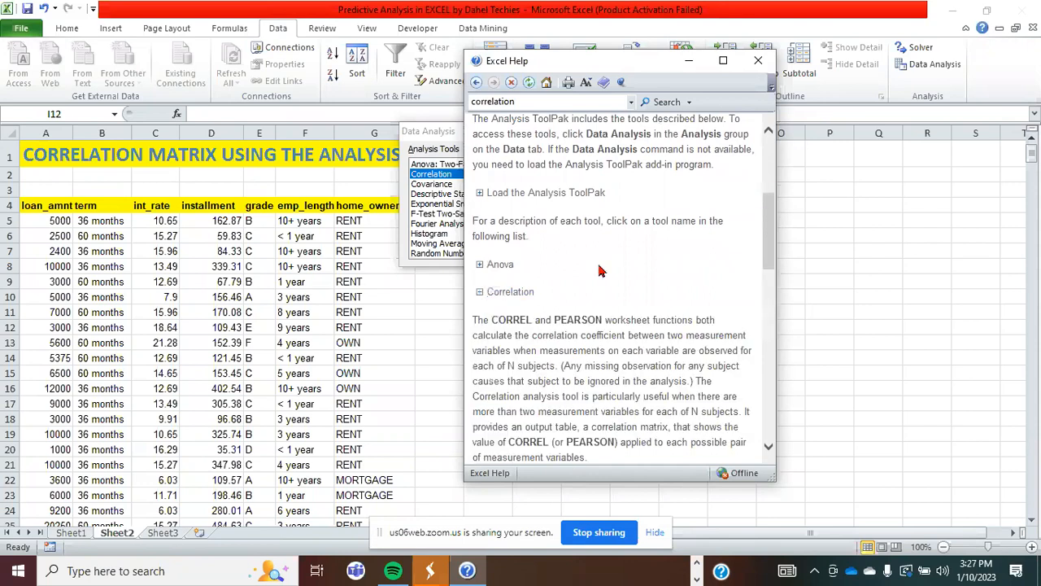
{"action": "scroll", "coordinate": [598, 263], "scroll_direction": "down", "scroll_amount": 2}
{"action": "scroll", "coordinate": [598, 263], "scroll_direction": "down", "scroll_amount": 2}
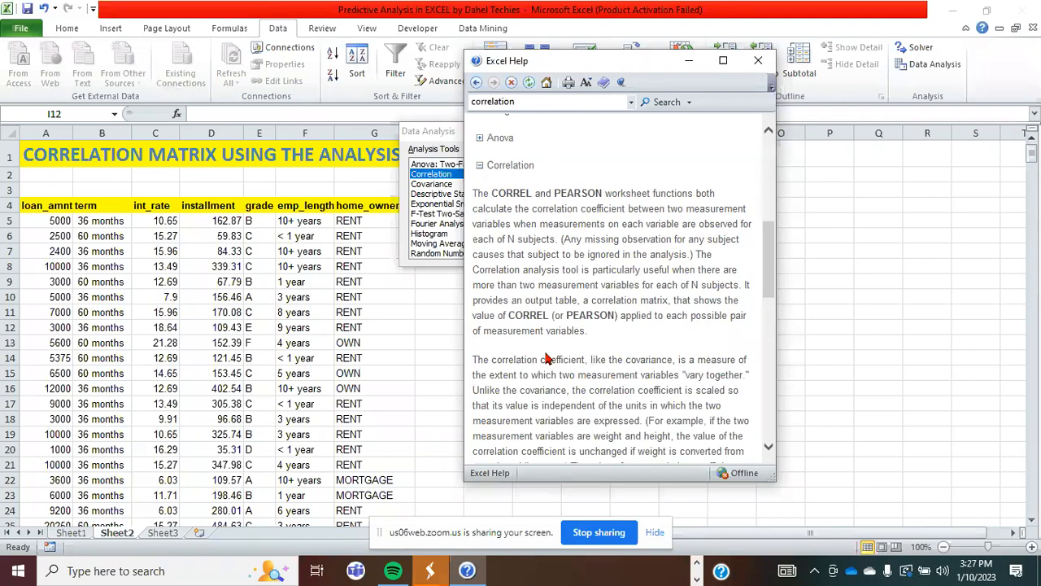
{"action": "scroll", "coordinate": [575, 257], "scroll_direction": "down", "scroll_amount": 3}
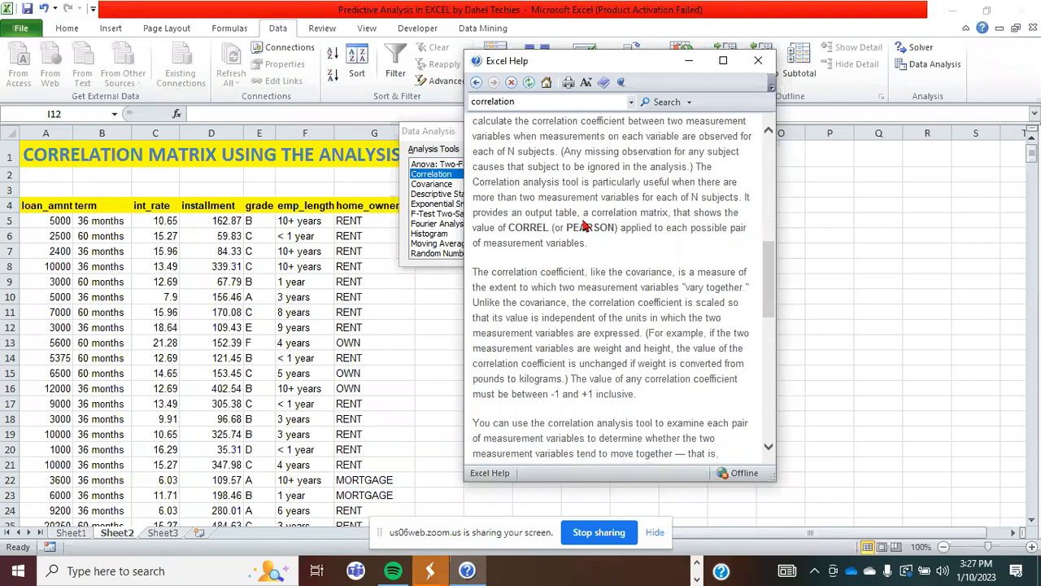
{"action": "scroll", "coordinate": [584, 227], "scroll_direction": "down", "scroll_amount": 6}
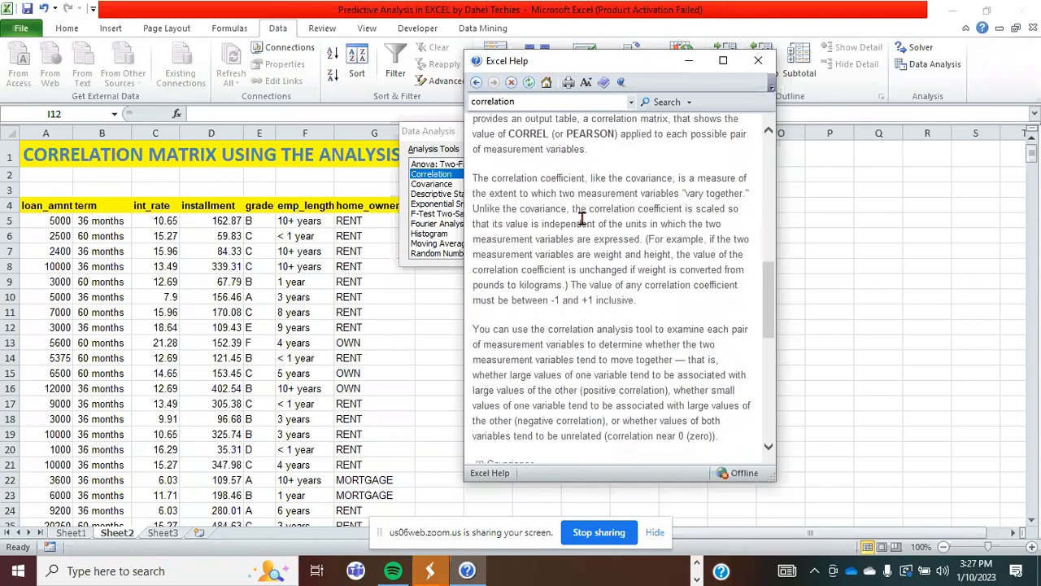
{"action": "scroll", "coordinate": [582, 220], "scroll_direction": "down", "scroll_amount": 7}
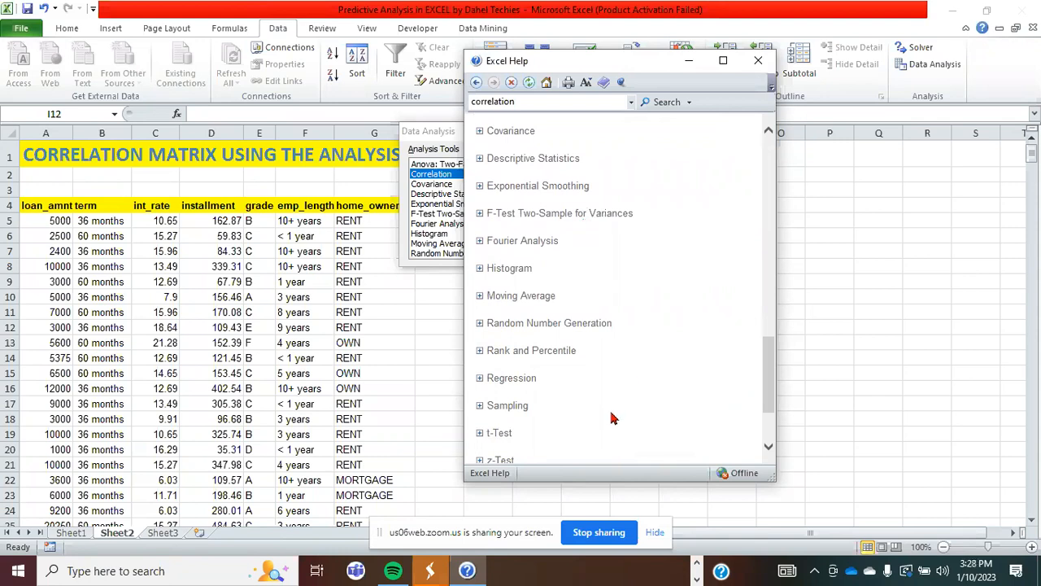
{"action": "scroll", "coordinate": [613, 418], "scroll_direction": "down", "scroll_amount": 3}
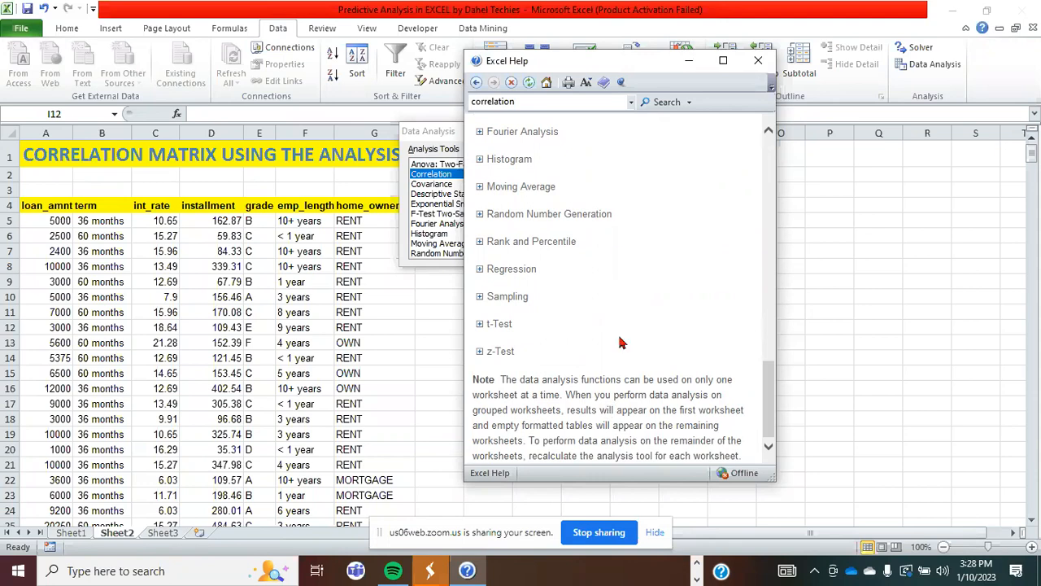
{"action": "scroll", "coordinate": [626, 243], "scroll_direction": "up", "scroll_amount": 15}
{"action": "scroll", "coordinate": [626, 242], "scroll_direction": "up", "scroll_amount": 6}
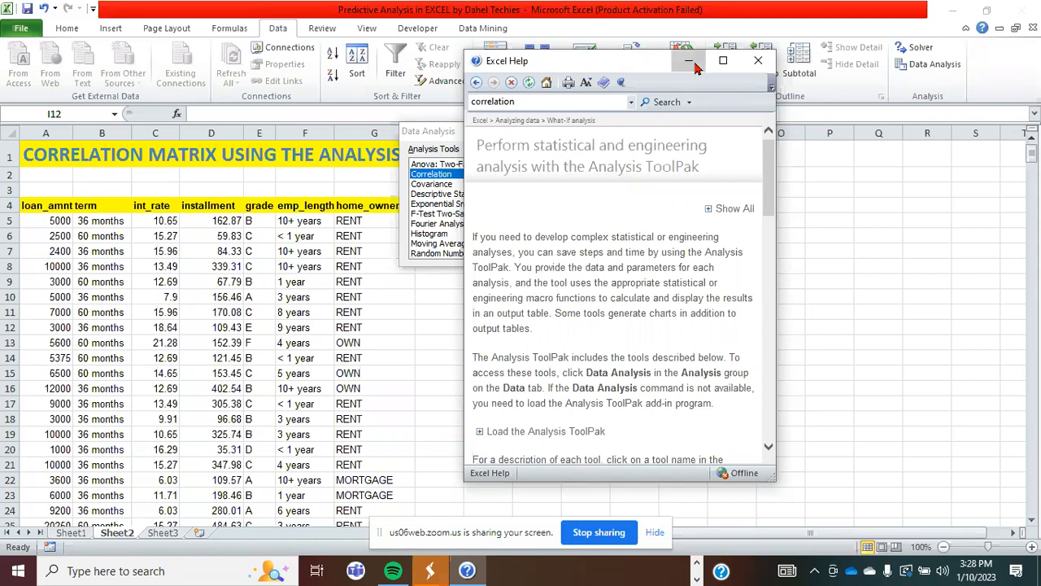
{"action": "left_click", "coordinate": [690, 62]}
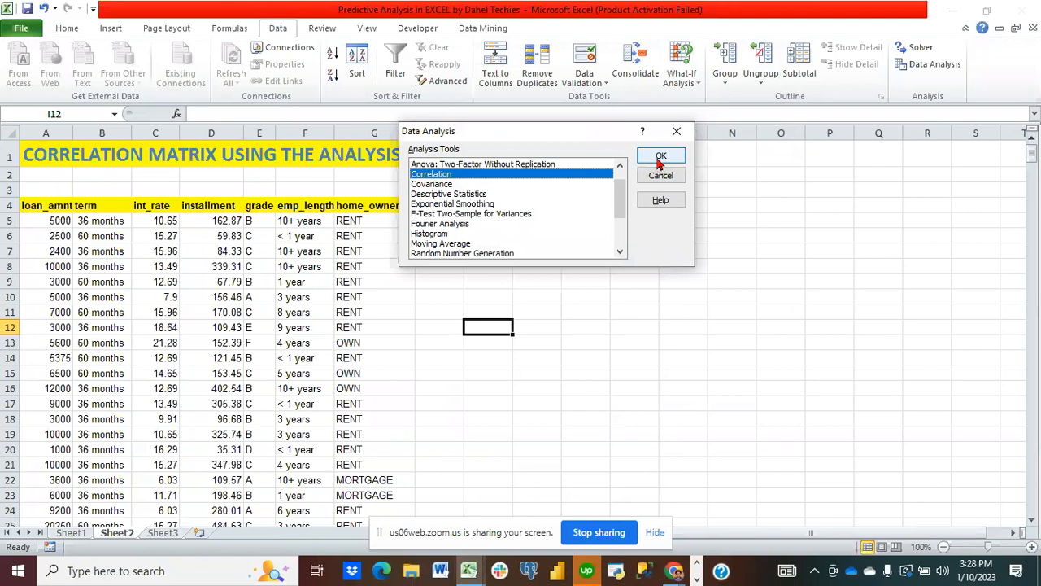
{"action": "key", "text": "Return"}
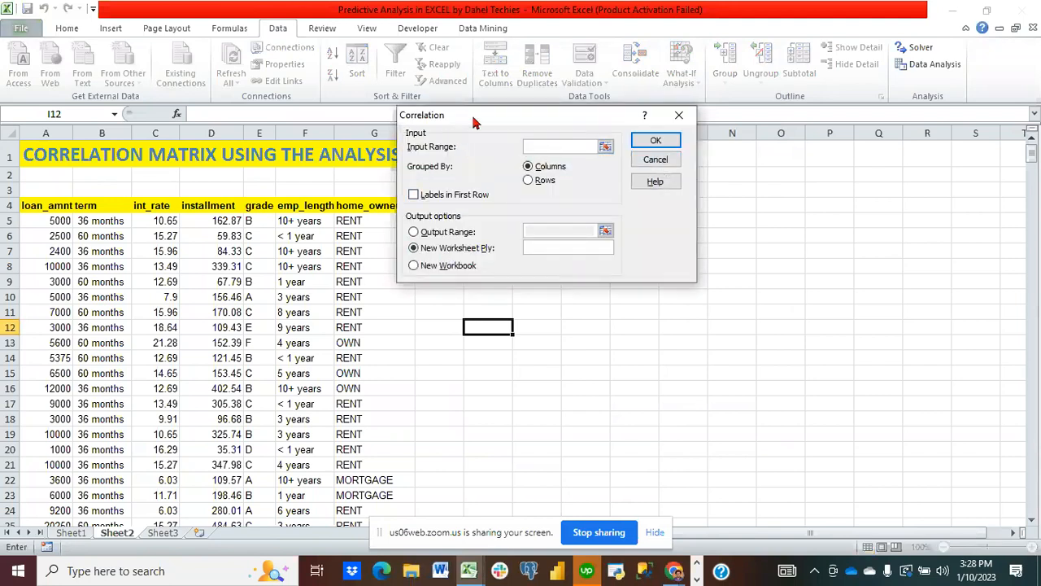
{"action": "left_click_drag", "start_coordinate": [478, 122], "coordinate": [612, 138]}
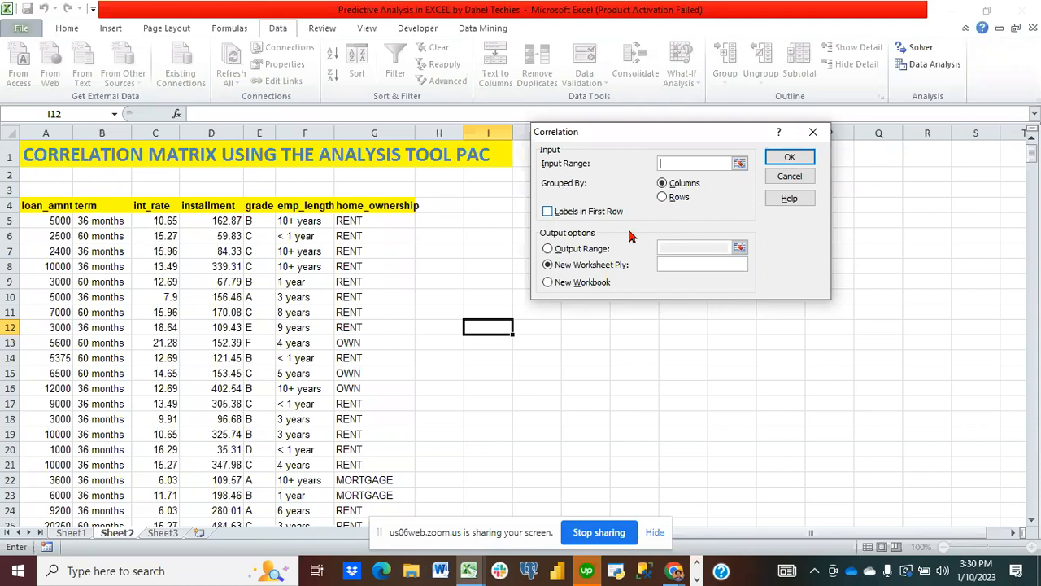
{"action": "left_click", "coordinate": [787, 185]}
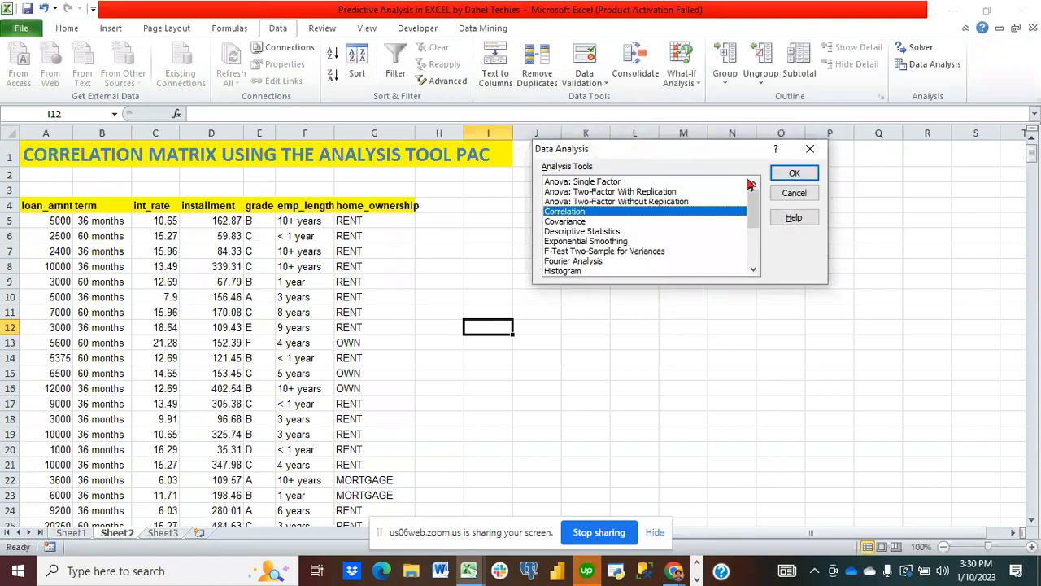
{"action": "left_click", "coordinate": [794, 193]}
Convert the loan data in A4:G504 into a table with headers
{"action": "left_click", "coordinate": [167, 207]}
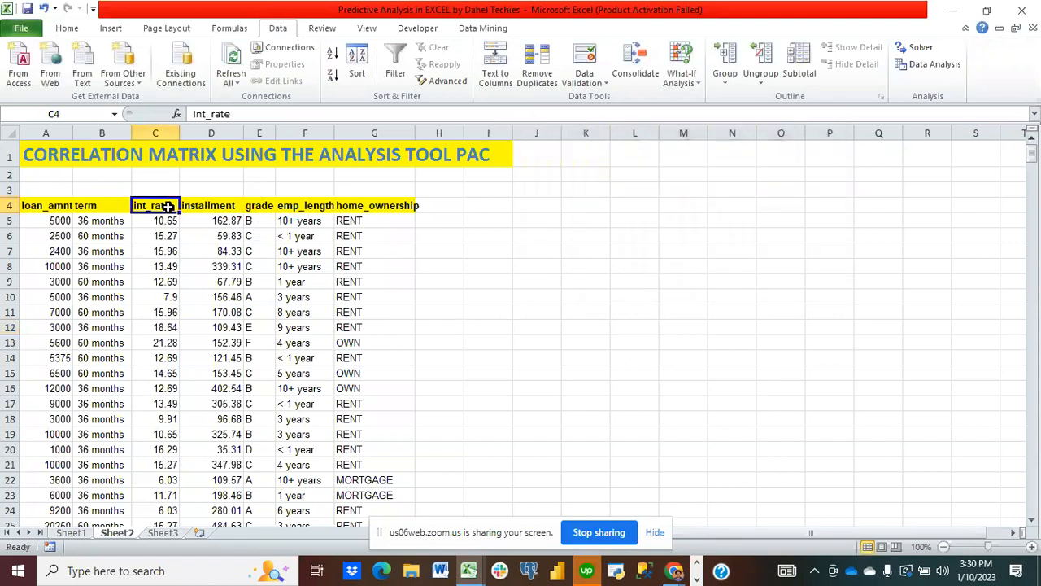
{"action": "key", "text": "ctrl+a"}
{"action": "scroll", "coordinate": [166, 208], "scroll_direction": "down", "scroll_amount": 7}
{"action": "scroll", "coordinate": [170, 228], "scroll_direction": "up", "scroll_amount": 20}
{"action": "scroll", "coordinate": [170, 229], "scroll_direction": "up", "scroll_amount": 20}
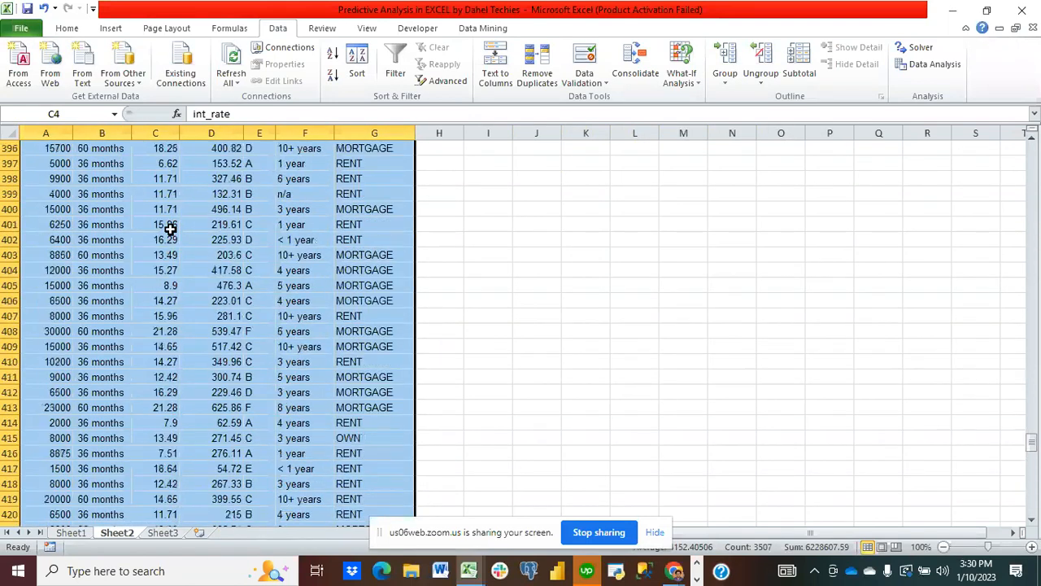
{"action": "scroll", "coordinate": [170, 230], "scroll_direction": "up", "scroll_amount": 5}
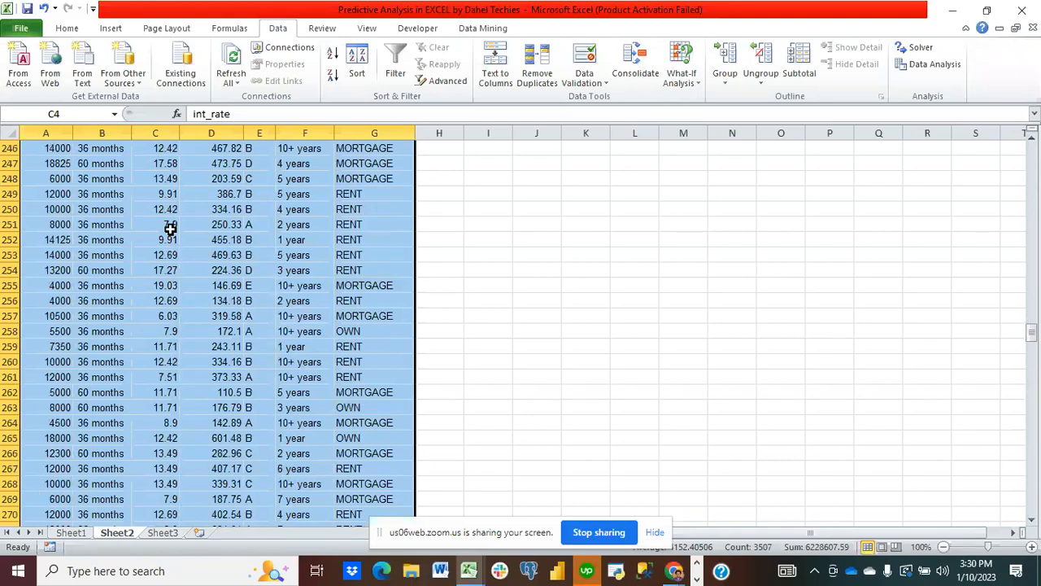
{"action": "left_click", "coordinate": [108, 31]}
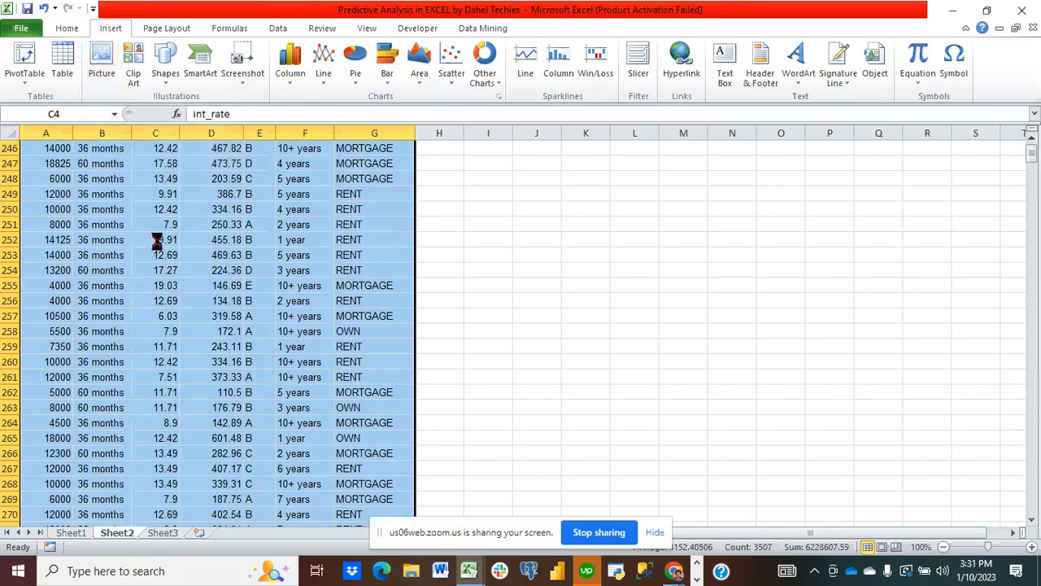
{"action": "key", "text": "ctrl+t"}
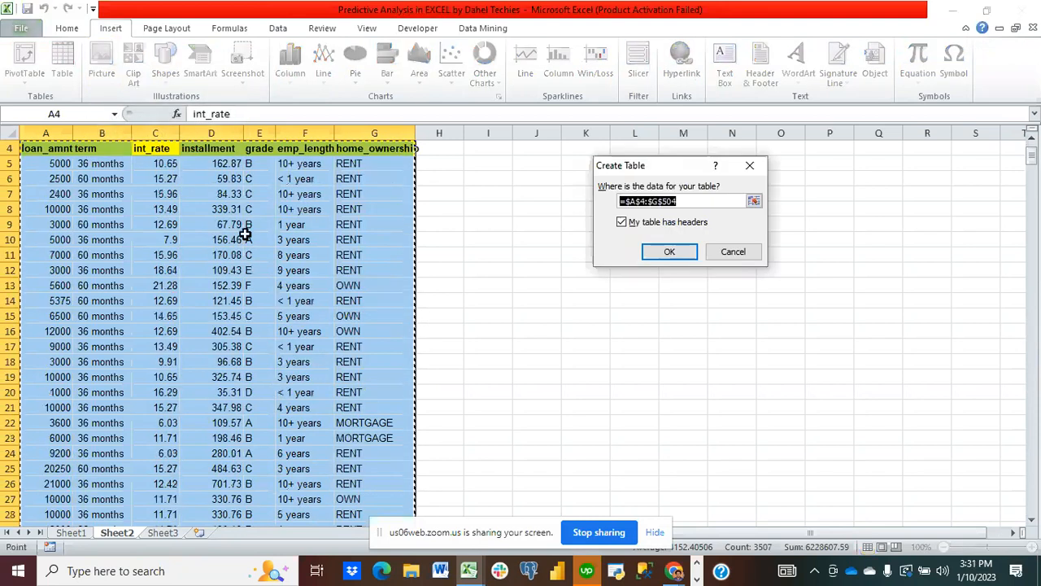
{"action": "left_click", "coordinate": [667, 251]}
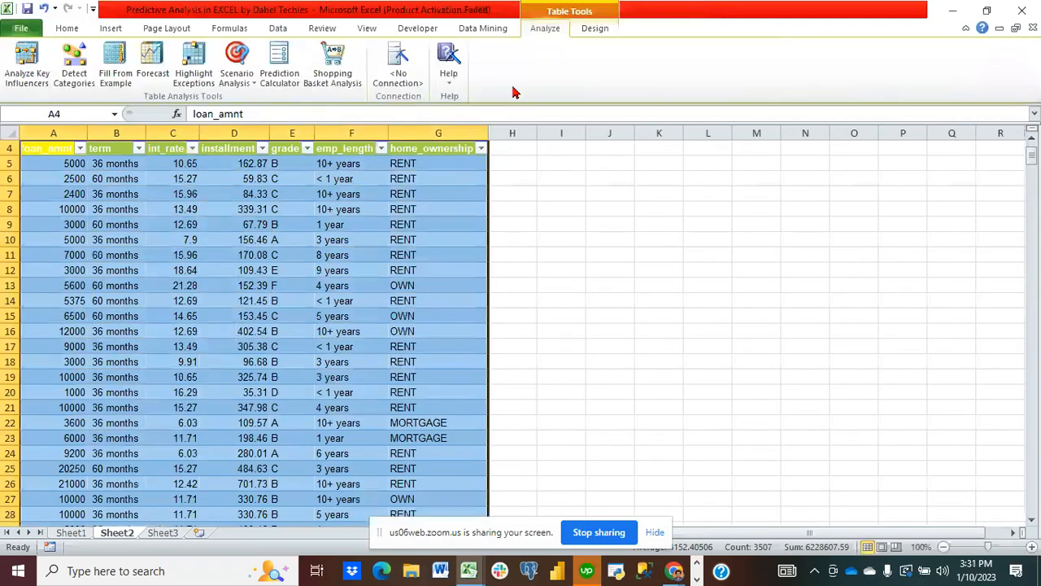
Rename the loan data table as CustomerTable
{"action": "left_click", "coordinate": [595, 28]}
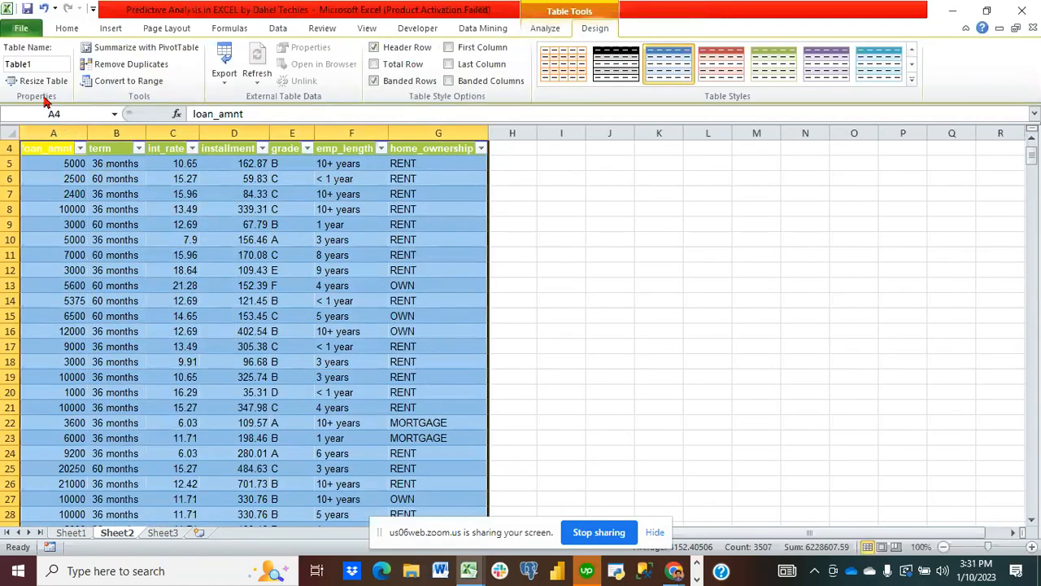
{"action": "left_click", "coordinate": [44, 60]}
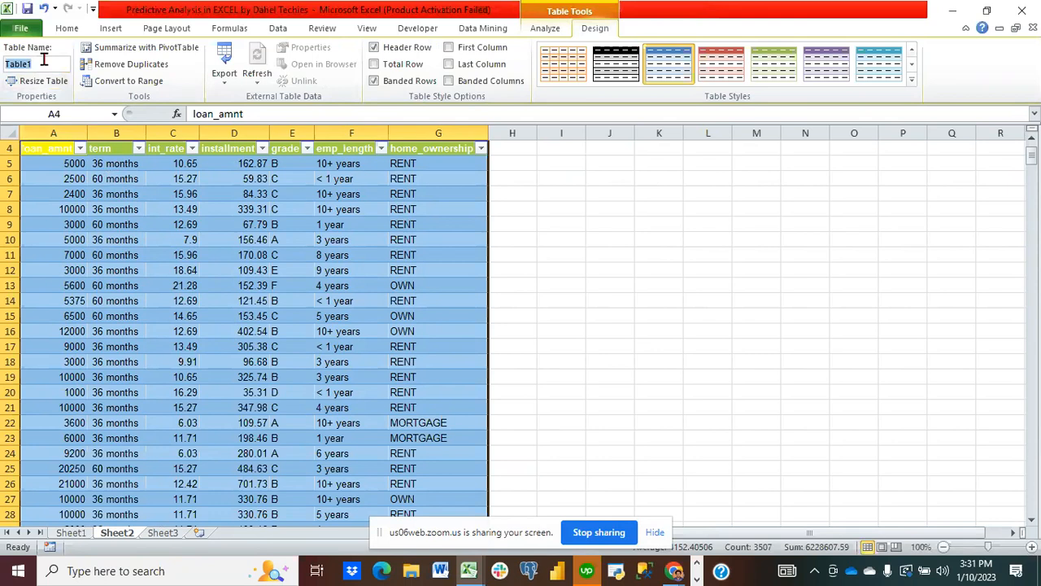
{"action": "type", "text": "CustomerTable"}
{"action": "key", "text": "Return"}
{"action": "left_click", "coordinate": [139, 226]}
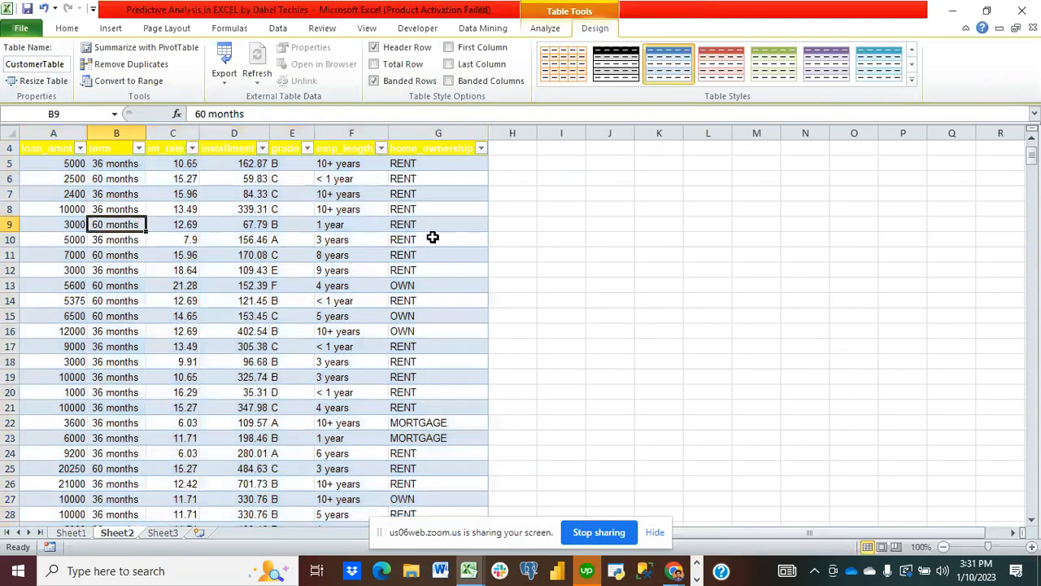
Start the Correlation analysis tool and set the input range to A4, A5:A504, C5:C504 and D5:D504
{"action": "scroll", "coordinate": [437, 268], "scroll_direction": "up", "scroll_amount": 1}
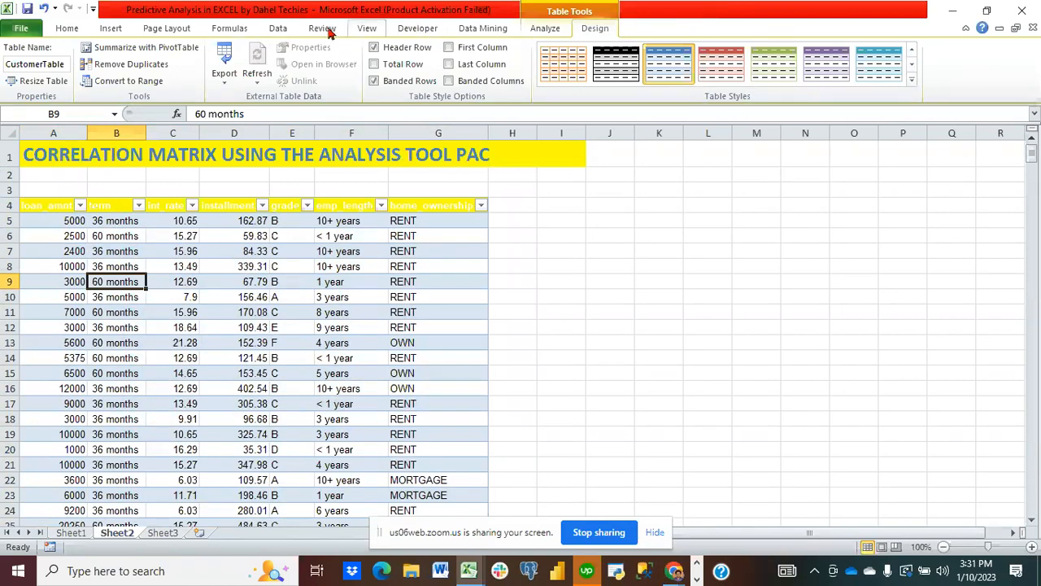
{"action": "left_click", "coordinate": [278, 29]}
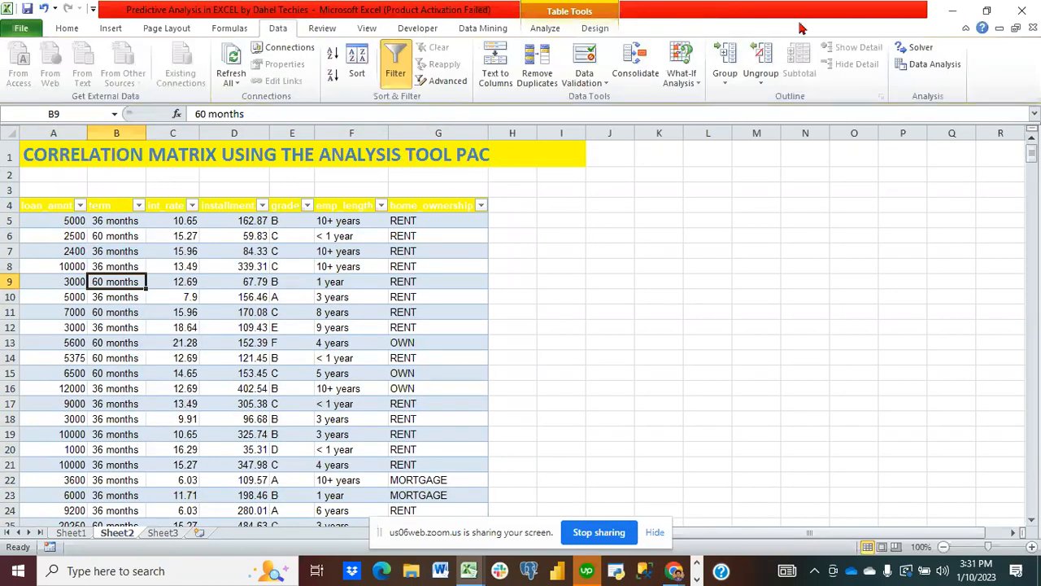
{"action": "left_click", "coordinate": [925, 70]}
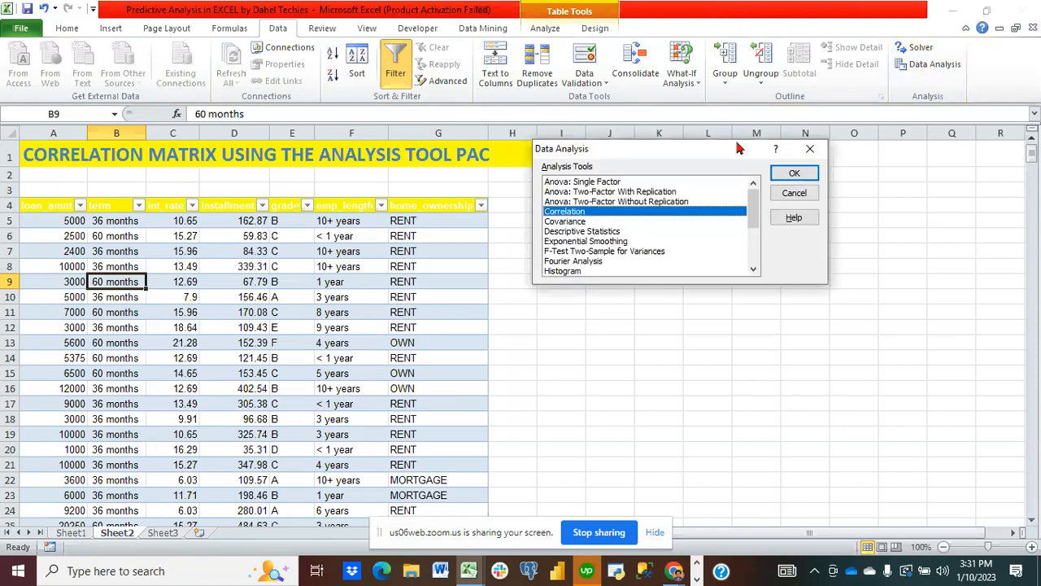
{"action": "left_click", "coordinate": [795, 174]}
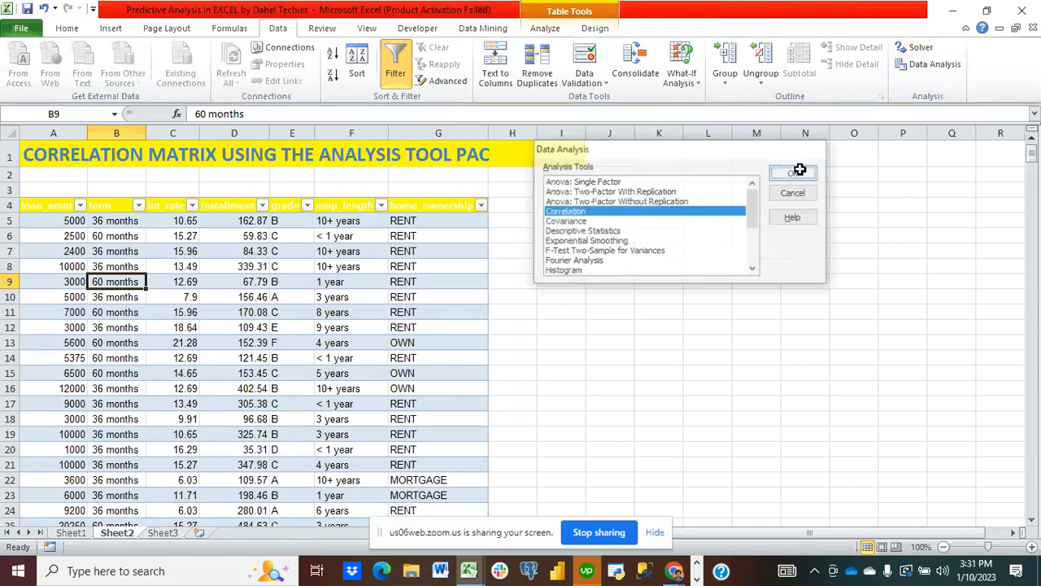
{"action": "left_click", "coordinate": [45, 209]}
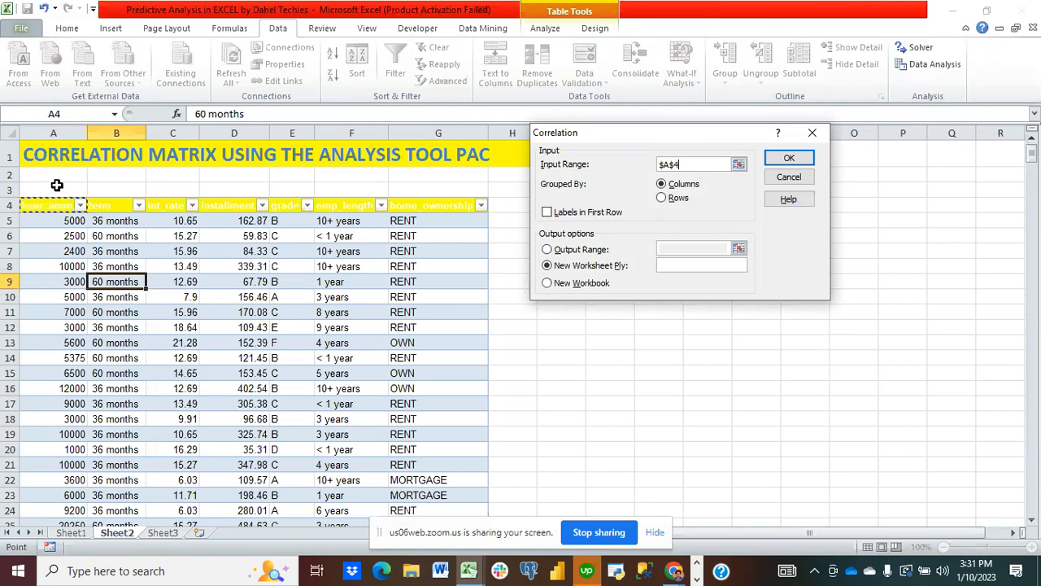
{"action": "left_click", "coordinate": [53, 196]}
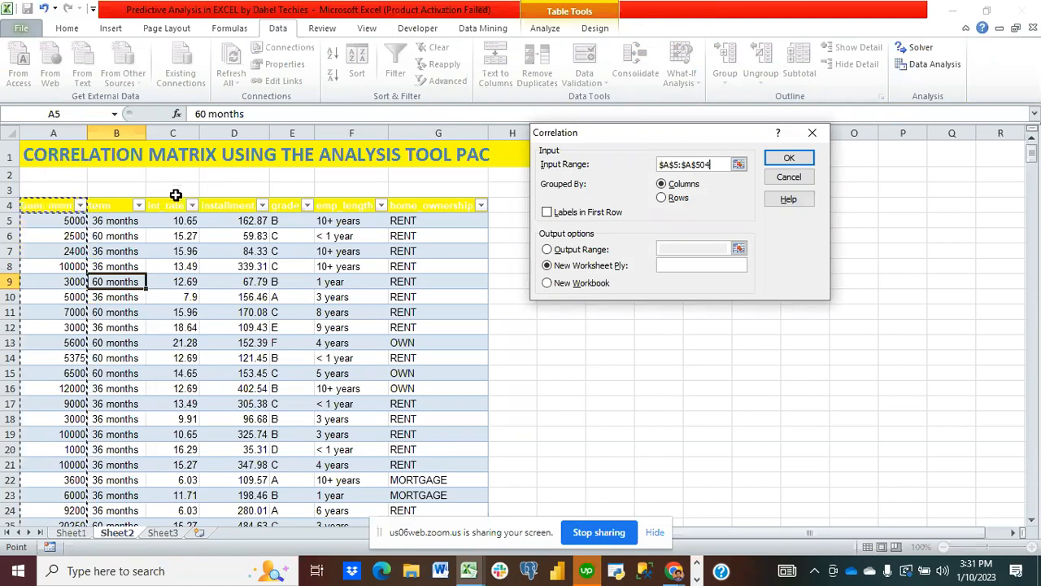
{"action": "left_click", "coordinate": [173, 196]}
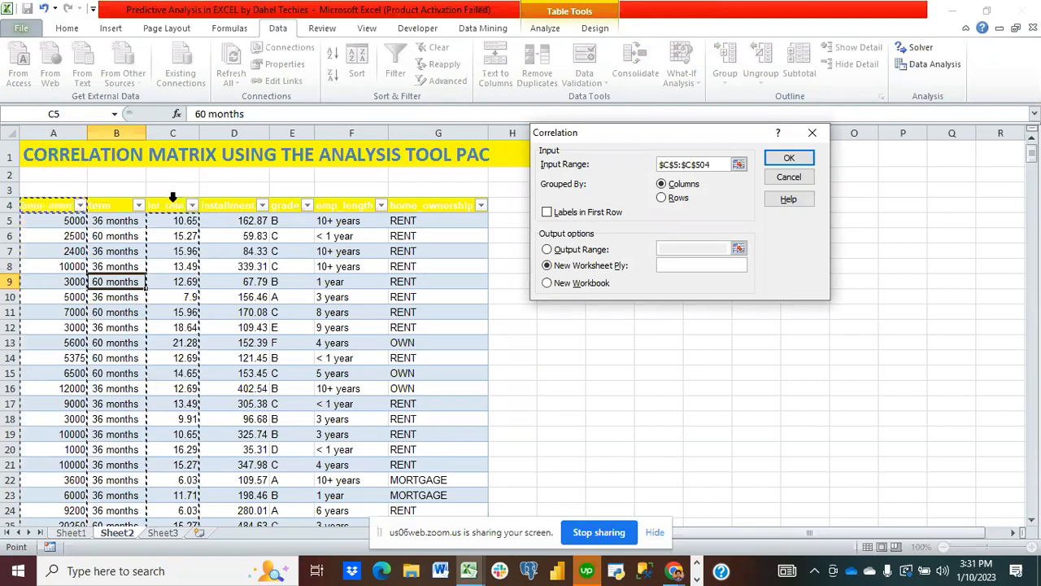
{"action": "left_click", "coordinate": [240, 198]}
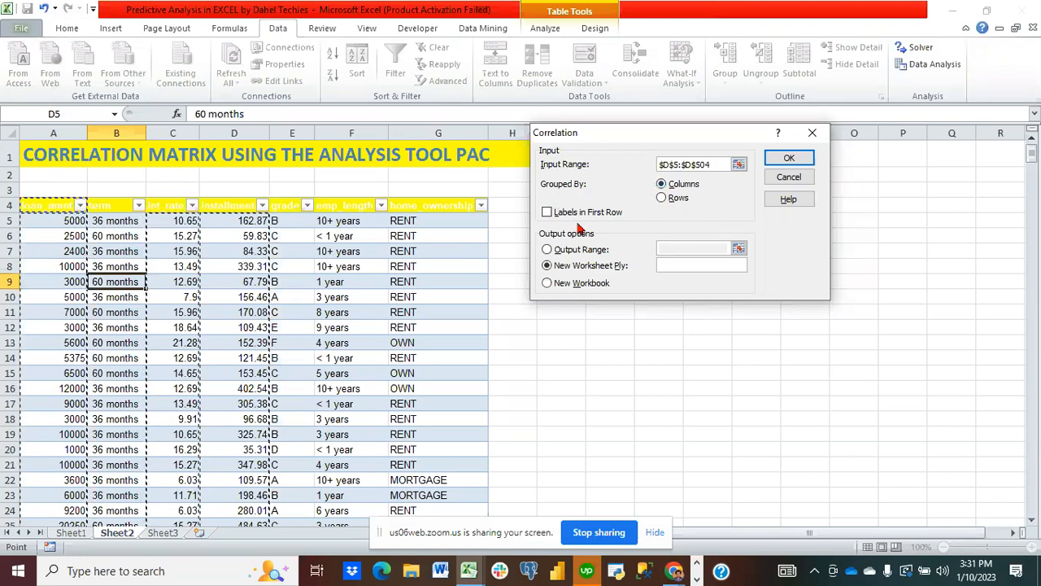
Turn on labels in first row, set the output range to J8 and try to run the correlation
{"action": "left_click", "coordinate": [550, 216]}
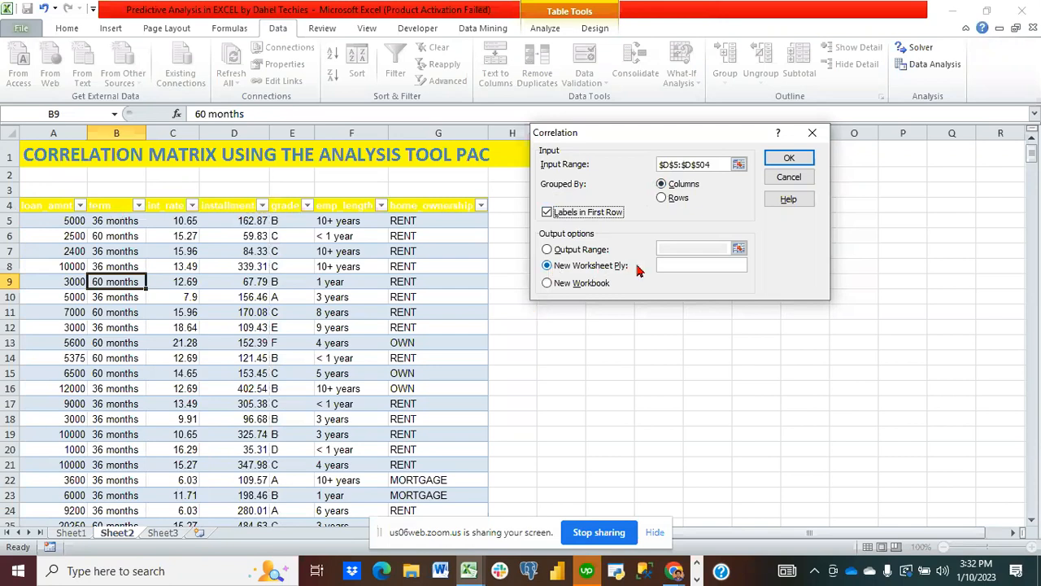
{"action": "left_click", "coordinate": [547, 251]}
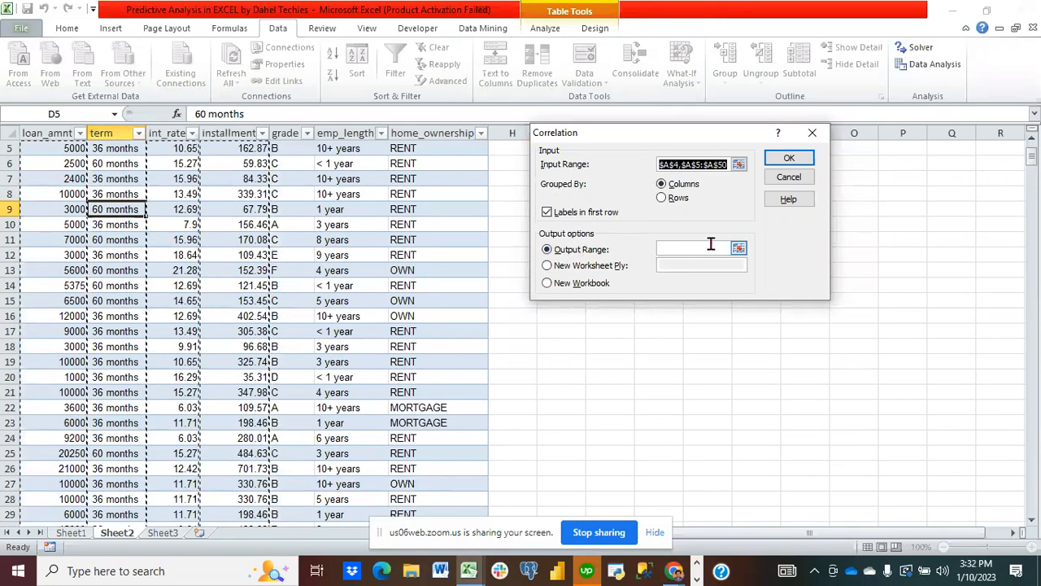
{"action": "left_click", "coordinate": [739, 248]}
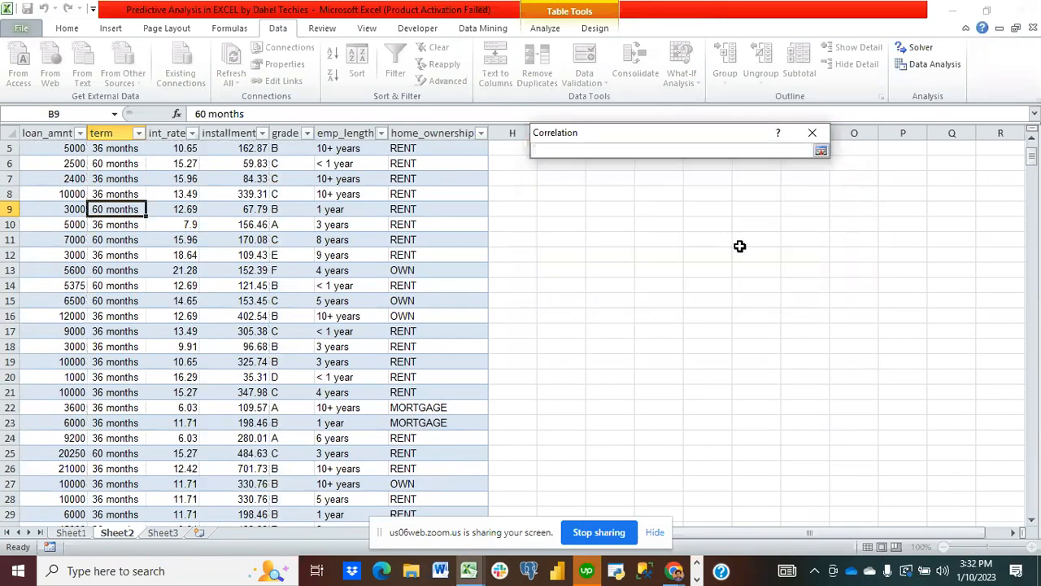
{"action": "left_click", "coordinate": [604, 195]}
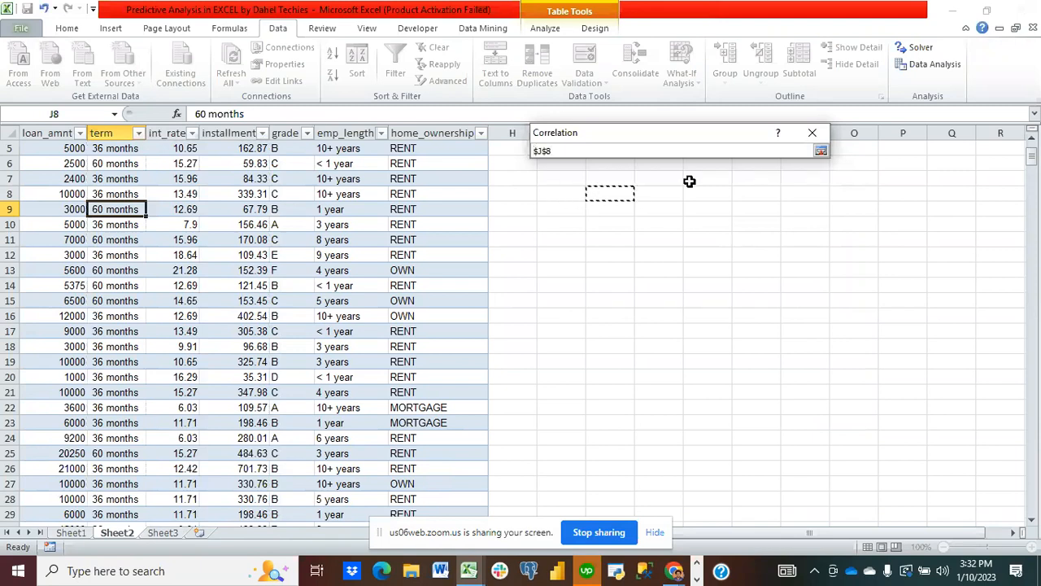
{"action": "left_click", "coordinate": [821, 151]}
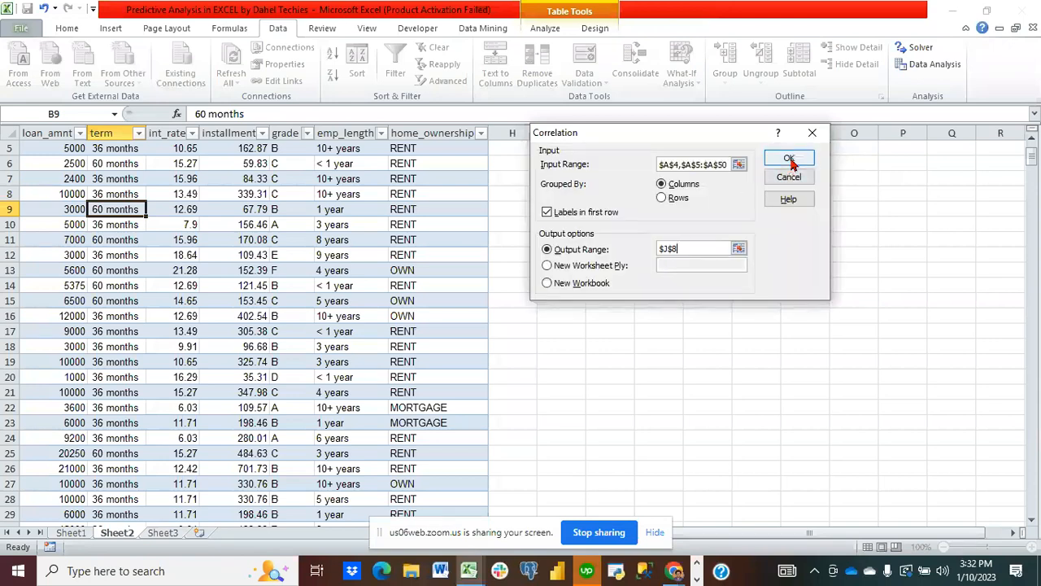
{"action": "left_click", "coordinate": [789, 160]}
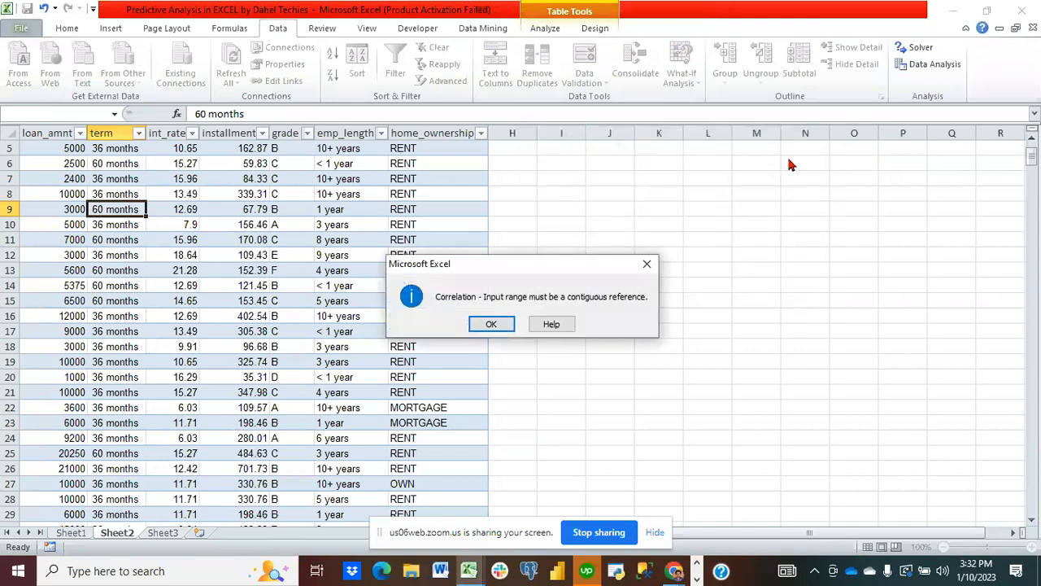
{"action": "left_click", "coordinate": [491, 325]}
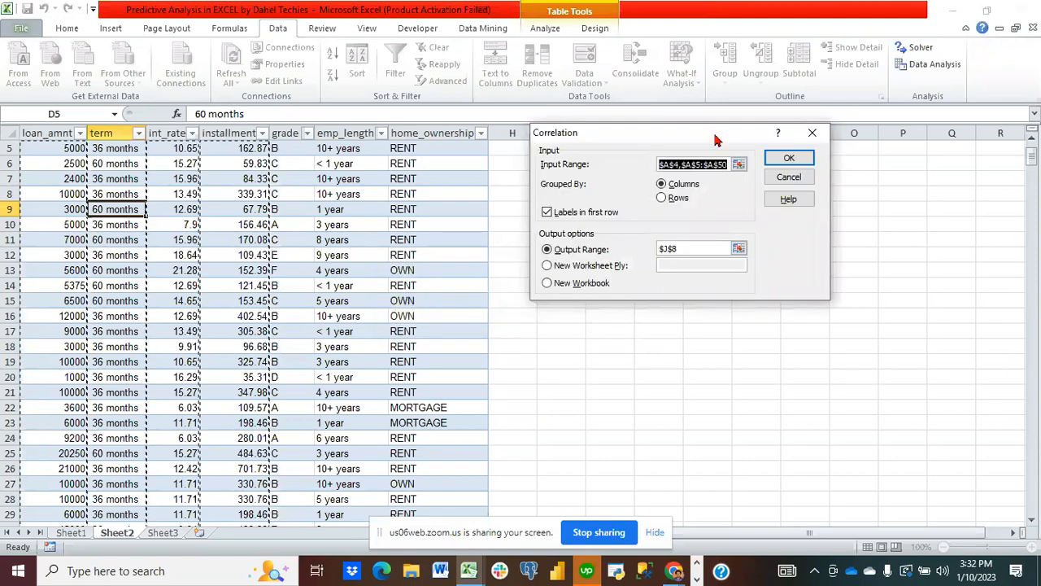
{"action": "left_click", "coordinate": [739, 165]}
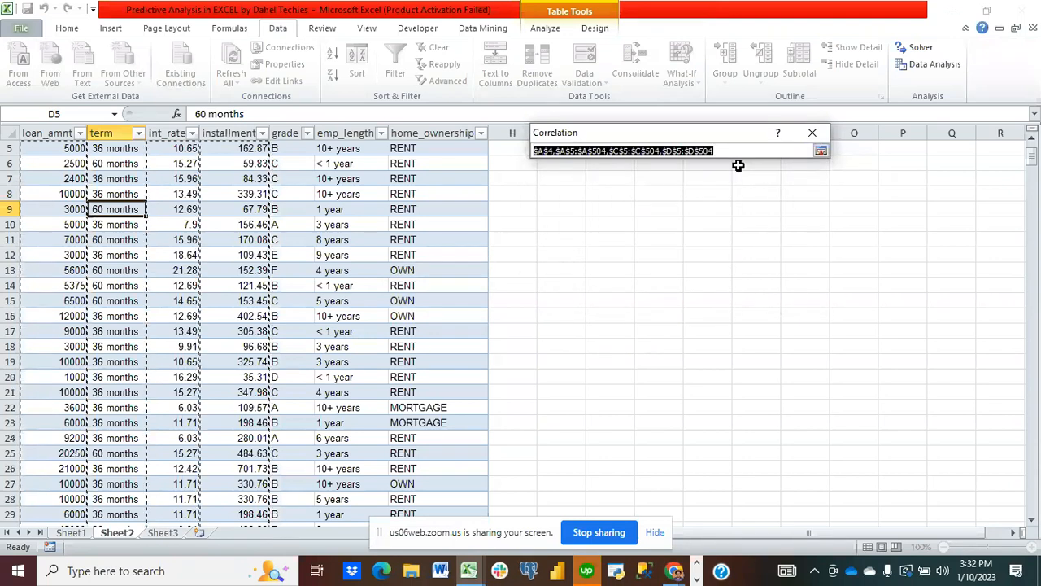
{"action": "key", "text": "Delete"}
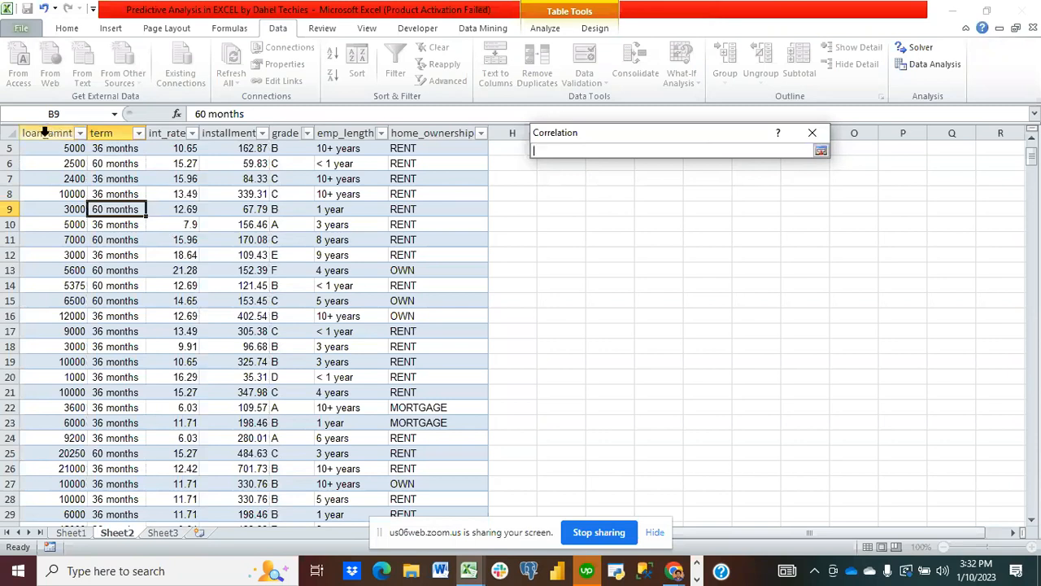
{"action": "left_click_drag", "start_coordinate": [45, 133], "coordinate": [52, 129]}
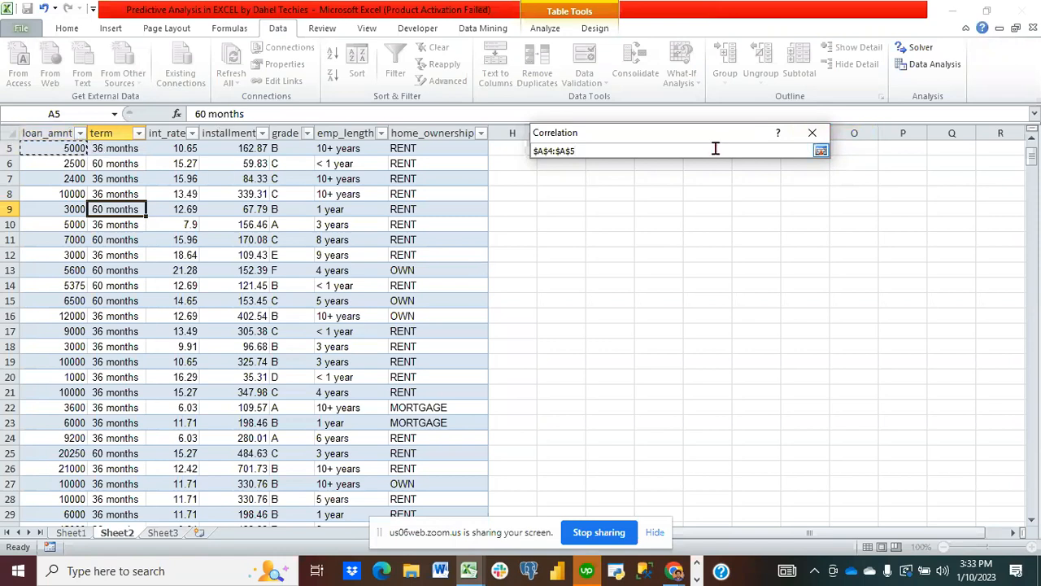
{"action": "left_click", "coordinate": [812, 133]}
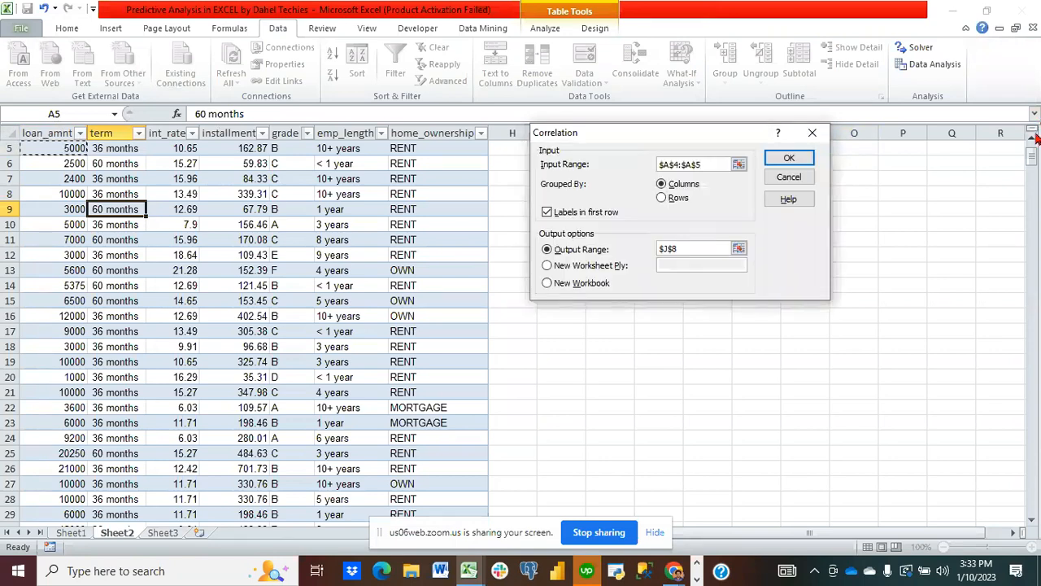
{"action": "left_click", "coordinate": [788, 180]}
{"action": "left_click", "coordinate": [804, 193]}
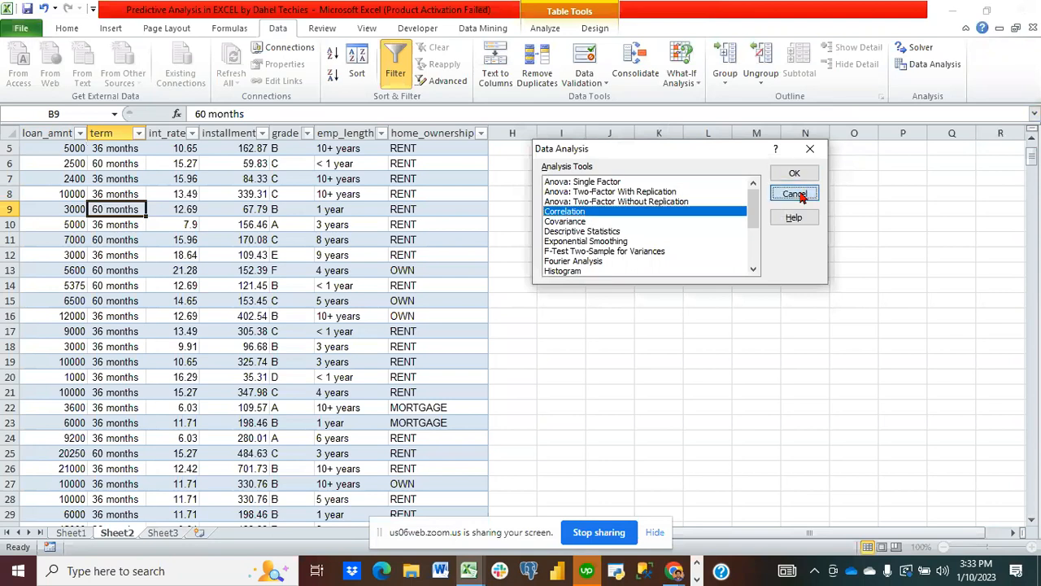
Restart the Correlation analysis tool and clear its remembered input range
{"action": "left_click", "coordinate": [1034, 139]}
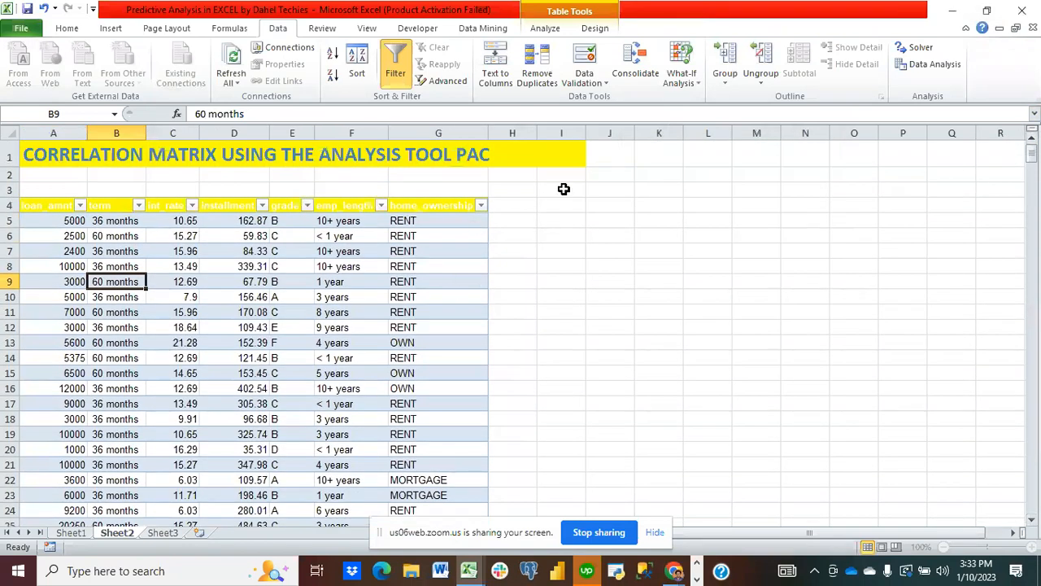
{"action": "left_click", "coordinate": [919, 65]}
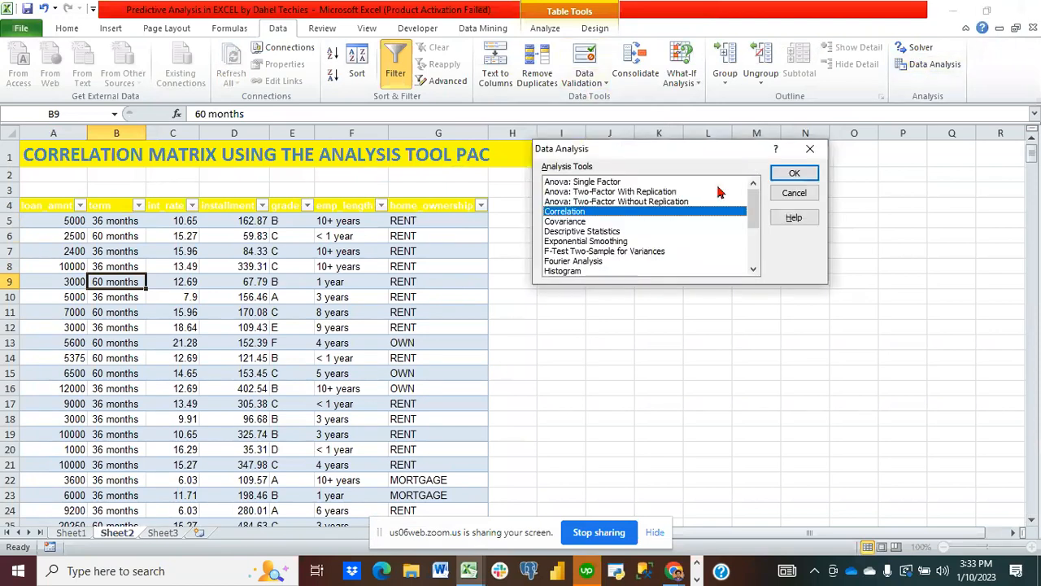
{"action": "left_click", "coordinate": [794, 172]}
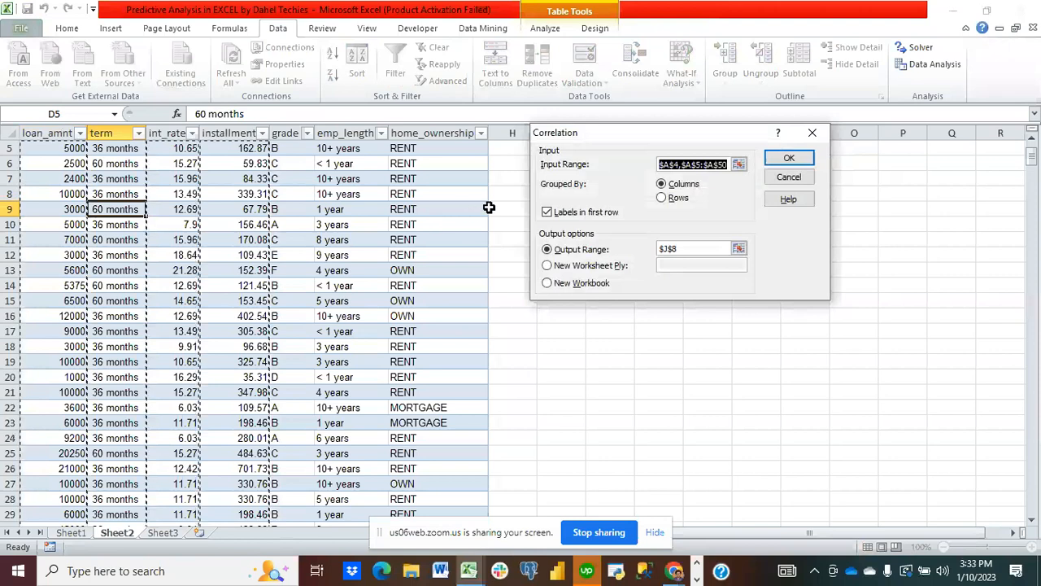
{"action": "left_click", "coordinate": [722, 165]}
{"action": "key", "text": "Right"}
{"action": "key", "text": "BackSpace"}
{"action": "key", "text": "BackSpace"}
{"action": "key", "text": "BackSpace"}
{"action": "key", "text": "BackSpace"}
{"action": "key", "text": "BackSpace"}
{"action": "key", "text": "BackSpace"}
{"action": "key", "text": "BackSpace"}
{"action": "key", "text": "BackSpace"}
{"action": "key", "text": "BackSpace"}
{"action": "key", "text": "BackSpace"}
{"action": "key", "text": "BackSpace"}
{"action": "key", "text": "BackSpace"}
{"action": "key", "text": "BackSpace"}
{"action": "key", "text": "BackSpace"}
{"action": "key", "text": "BackSpace"}
{"action": "key", "text": "BackSpace"}
{"action": "key", "text": "BackSpace"}
{"action": "key", "text": "BackSpace"}
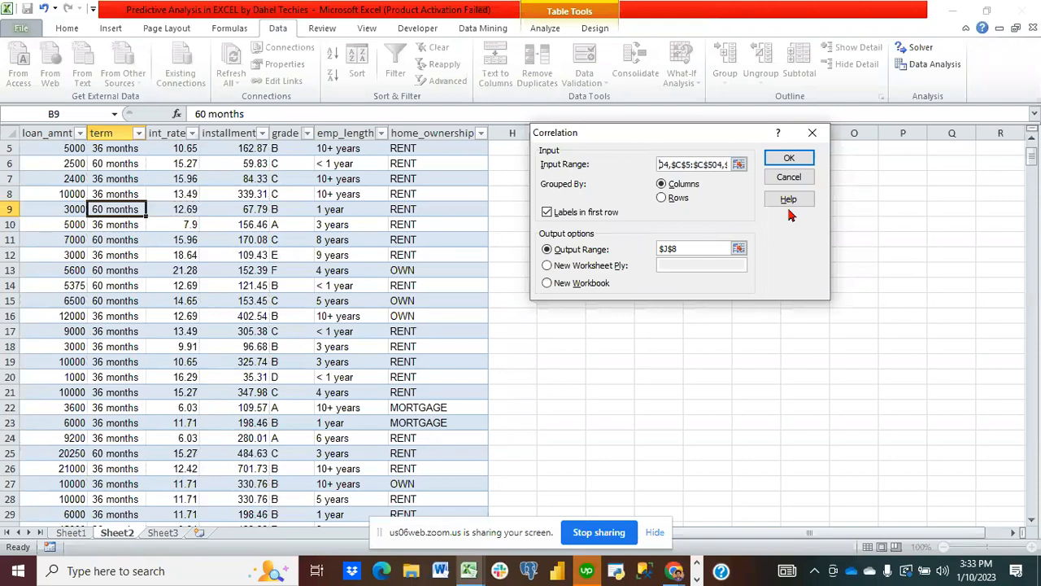
{"action": "key", "text": "ctrl+a"}
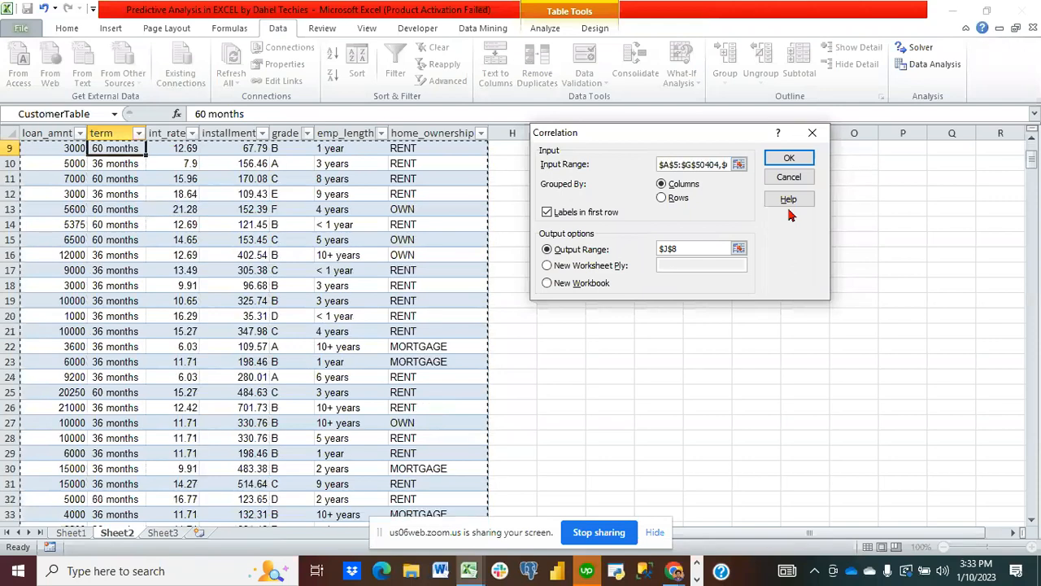
{"action": "key", "text": "BackSpace"}
{"action": "key", "text": "BackSpace"}
{"action": "key", "text": "BackSpace"}
{"action": "key", "text": "BackSpace"}
{"action": "key", "text": "BackSpace"}
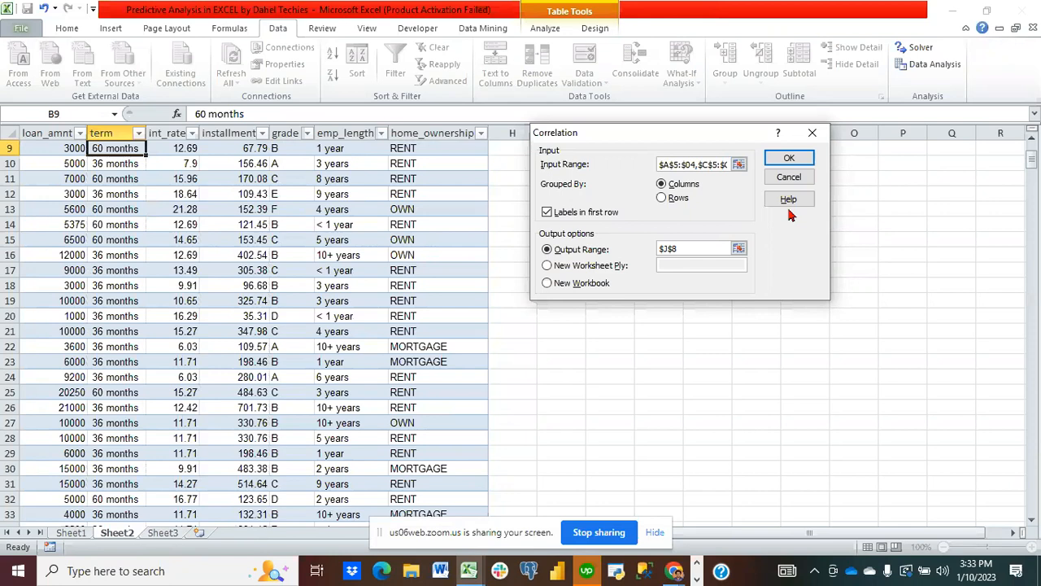
{"action": "key", "text": "ctrl+a"}
{"action": "key", "text": "BackSpace"}
{"action": "key", "text": "BackSpace"}
{"action": "key", "text": "BackSpace"}
{"action": "key", "text": "BackSpace"}
{"action": "key", "text": "BackSpace"}
{"action": "key", "text": "BackSpace"}
{"action": "key", "text": "BackSpace"}
{"action": "key", "text": "BackSpace"}
{"action": "key", "text": "BackSpace"}
{"action": "key", "text": "BackSpace"}
{"action": "key", "text": "BackSpace"}
{"action": "key", "text": "Delete"}
{"action": "key", "text": "Delete"}
{"action": "key", "text": "Delete"}
{"action": "key", "text": "Delete"}
{"action": "key", "text": "Delete"}
{"action": "key", "text": "Delete"}
{"action": "key", "text": "Delete"}
{"action": "key", "text": "Delete"}
{"action": "key", "text": "Delete"}
{"action": "key", "text": "Delete"}
{"action": "key", "text": "Delete"}
{"action": "key", "text": "Delete"}
{"action": "key", "text": "Delete"}
{"action": "key", "text": "Delete"}
{"action": "key", "text": "Delete"}
{"action": "key", "text": "Delete"}
{"action": "key", "text": "Delete"}
{"action": "key", "text": "Delete"}
{"action": "key", "text": "Delete"}
{"action": "key", "text": "Delete"}
{"action": "key", "text": "Delete"}
{"action": "key", "text": "Delete"}
{"action": "key", "text": "Delete"}
{"action": "key", "text": "Delete"}
{"action": "key", "text": "Delete"}
Set the correlation input range to the loan_amnt, int_rate and installment header cells A4, C4 and D4
{"action": "left_click_drag", "start_coordinate": [656, 140], "coordinate": [699, 308]}
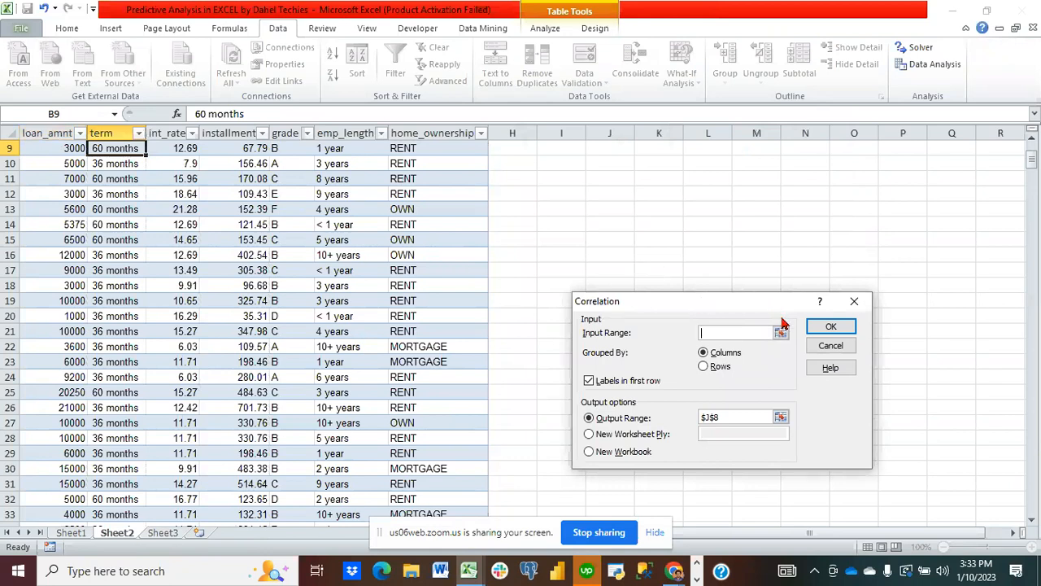
{"action": "left_click", "coordinate": [780, 333]}
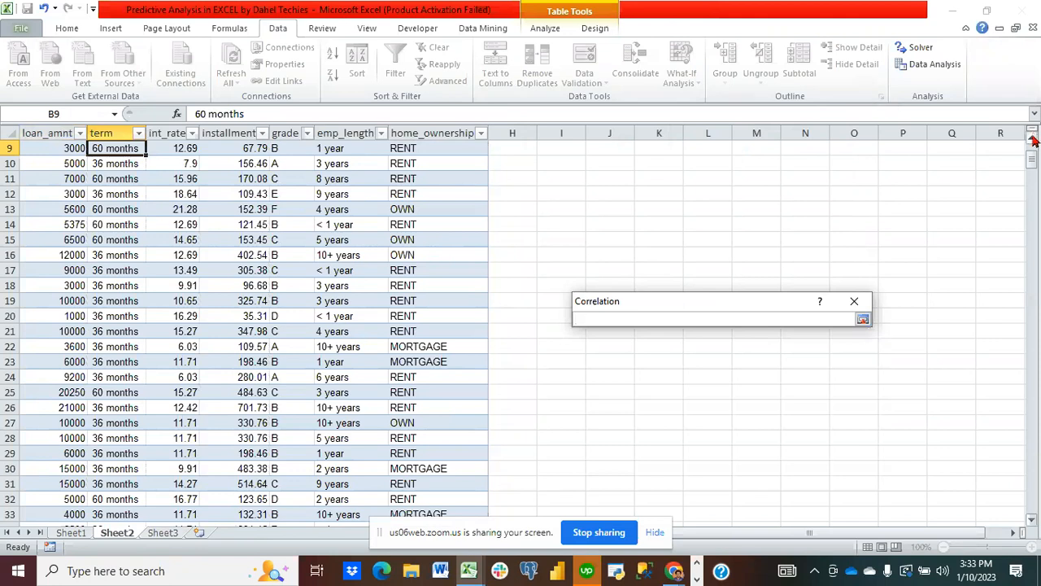
{"action": "scroll", "coordinate": [1034, 140], "scroll_direction": "up", "scroll_amount": 3}
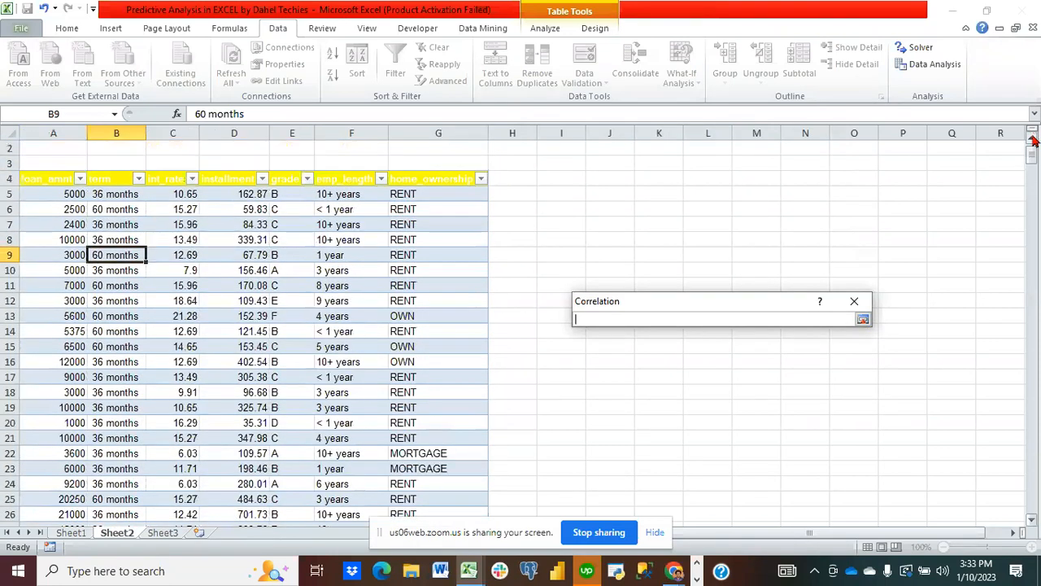
{"action": "left_click", "coordinate": [53, 198]}
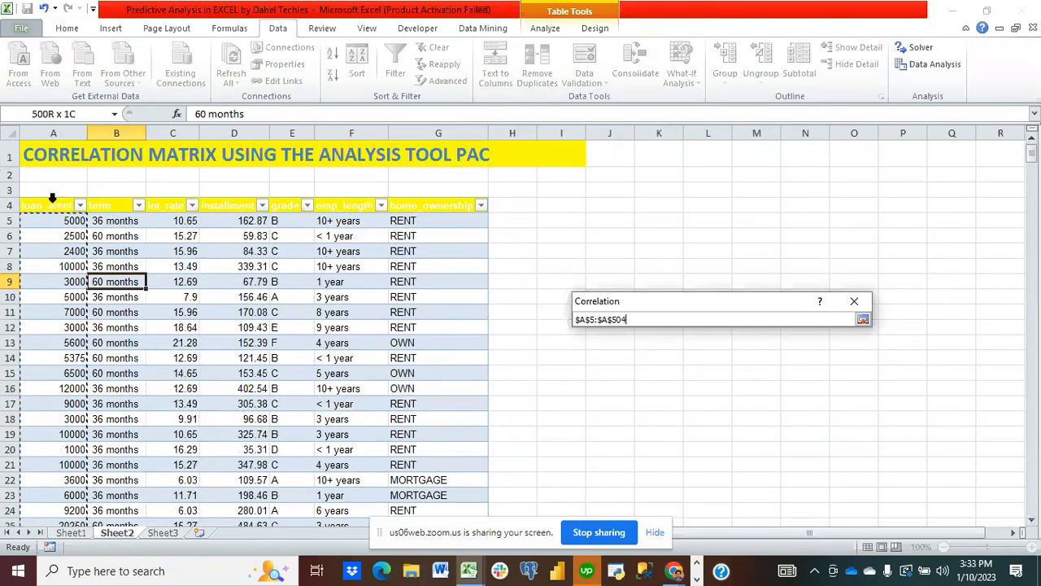
{"action": "left_click", "coordinate": [44, 206]}
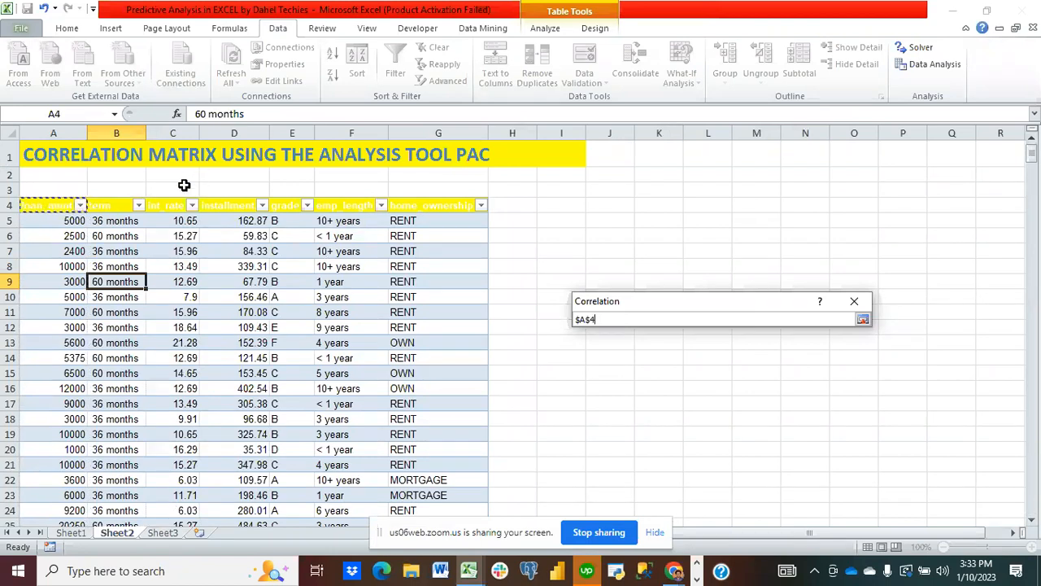
{"action": "left_click", "coordinate": [167, 205], "text": "ctrl"}
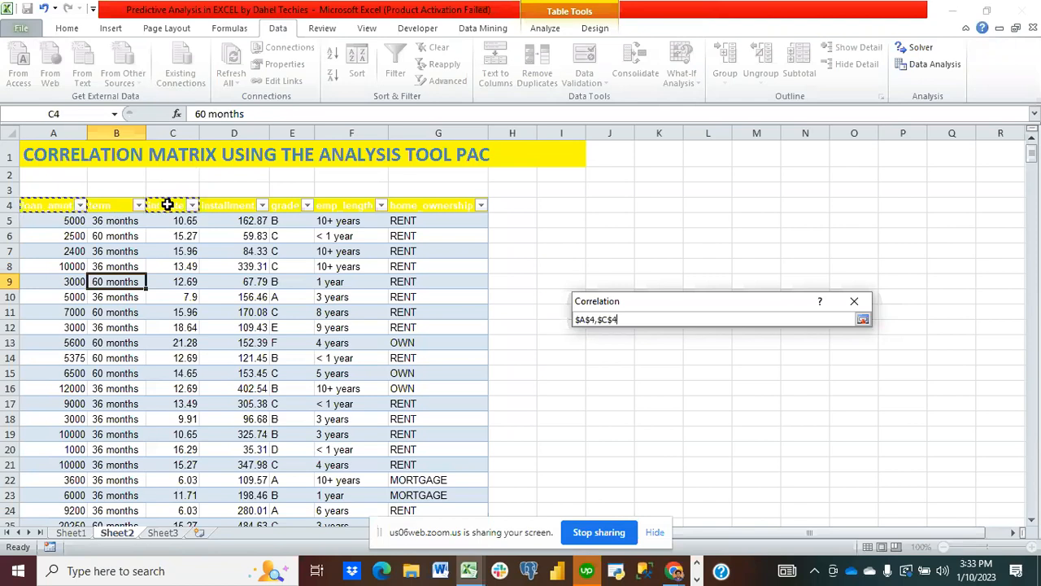
{"action": "left_click", "coordinate": [233, 205], "text": "ctrl"}
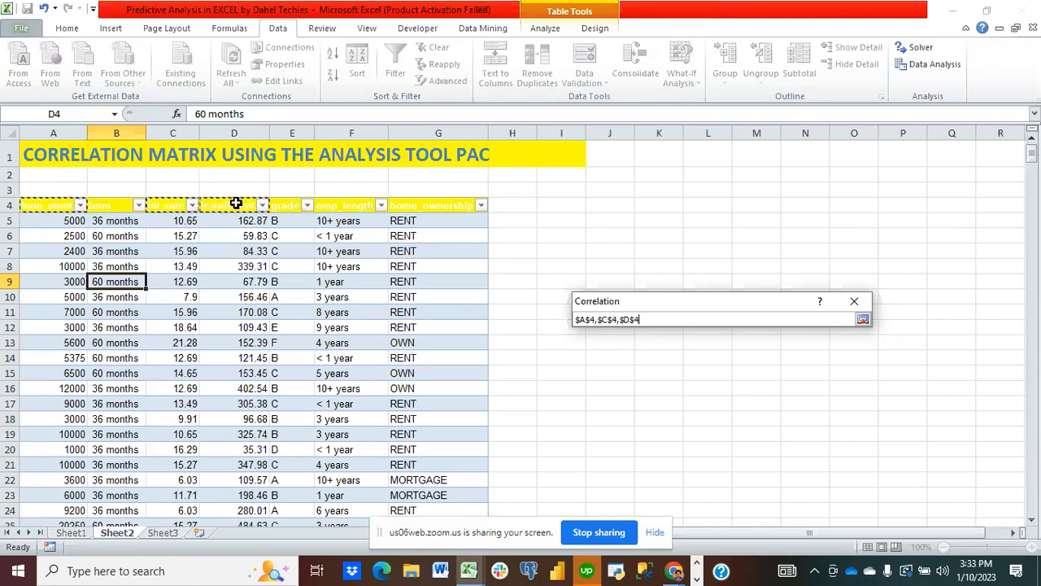
{"action": "left_click", "coordinate": [862, 319]}
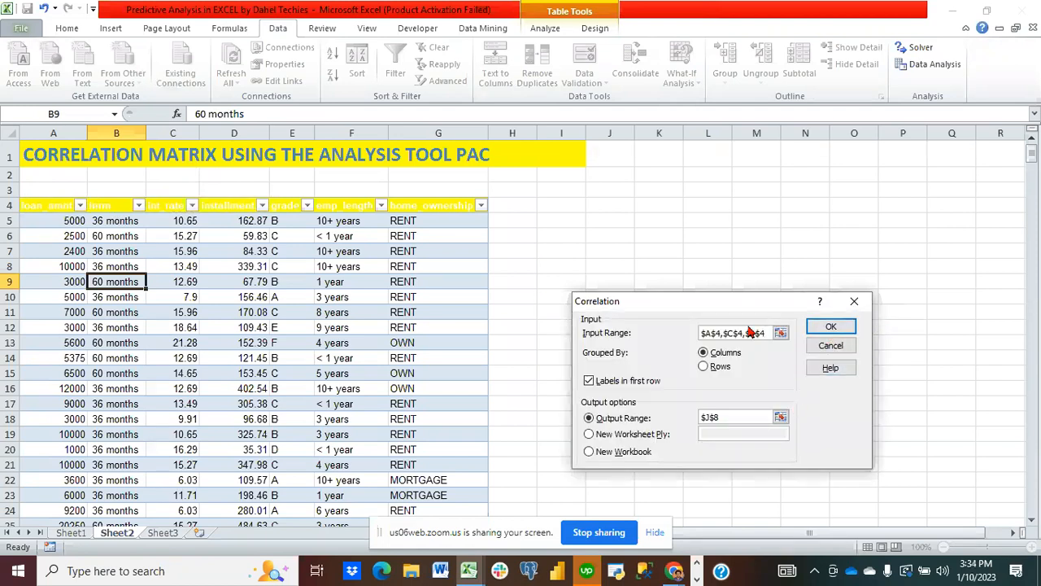
Set the correlation output range to J5 and try to run the analysis
{"action": "left_click", "coordinate": [780, 417]}
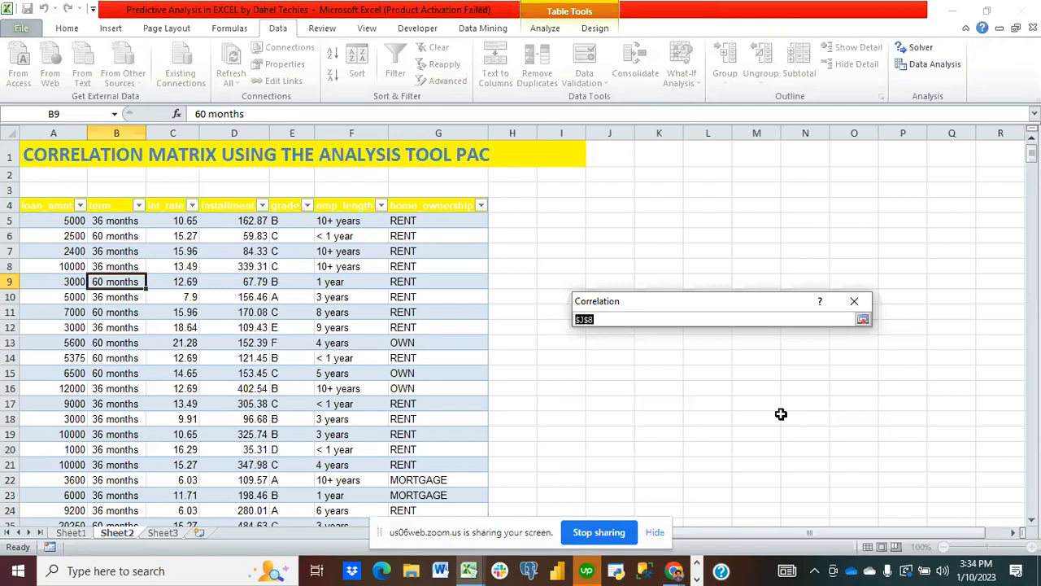
{"action": "left_click", "coordinate": [612, 220]}
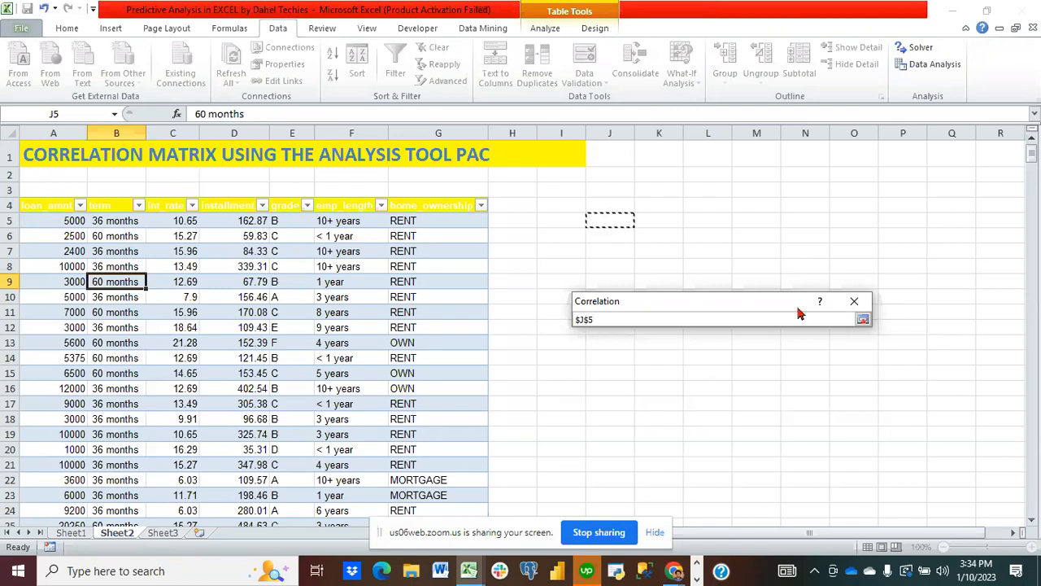
{"action": "left_click", "coordinate": [863, 319]}
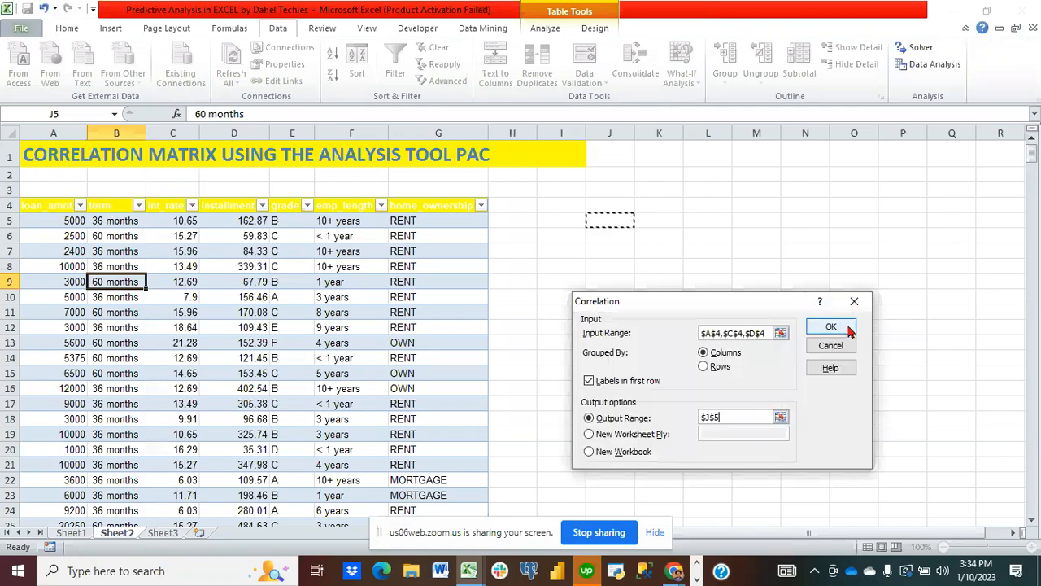
{"action": "left_click", "coordinate": [832, 328]}
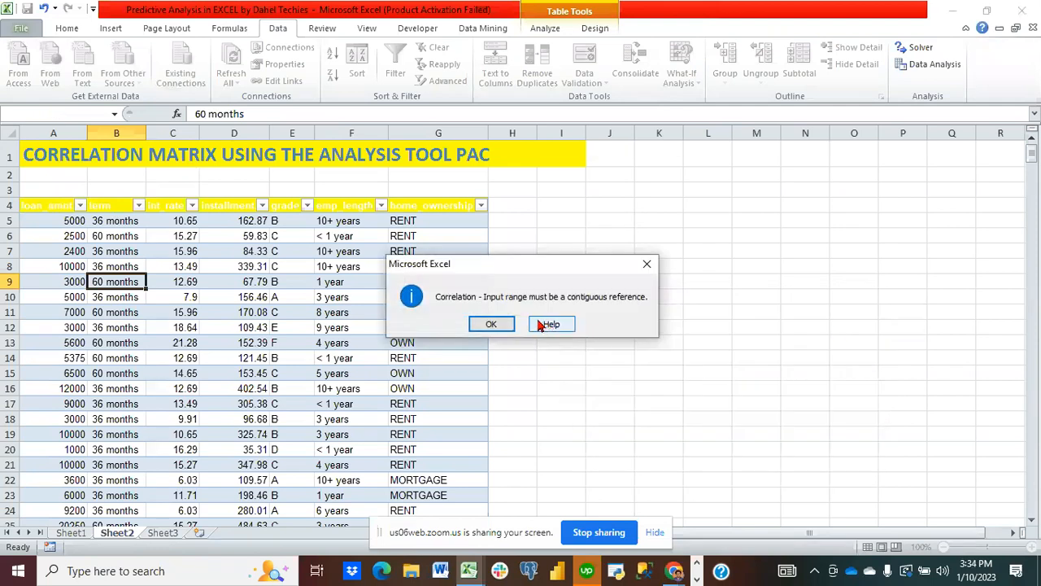
{"action": "left_click", "coordinate": [492, 325]}
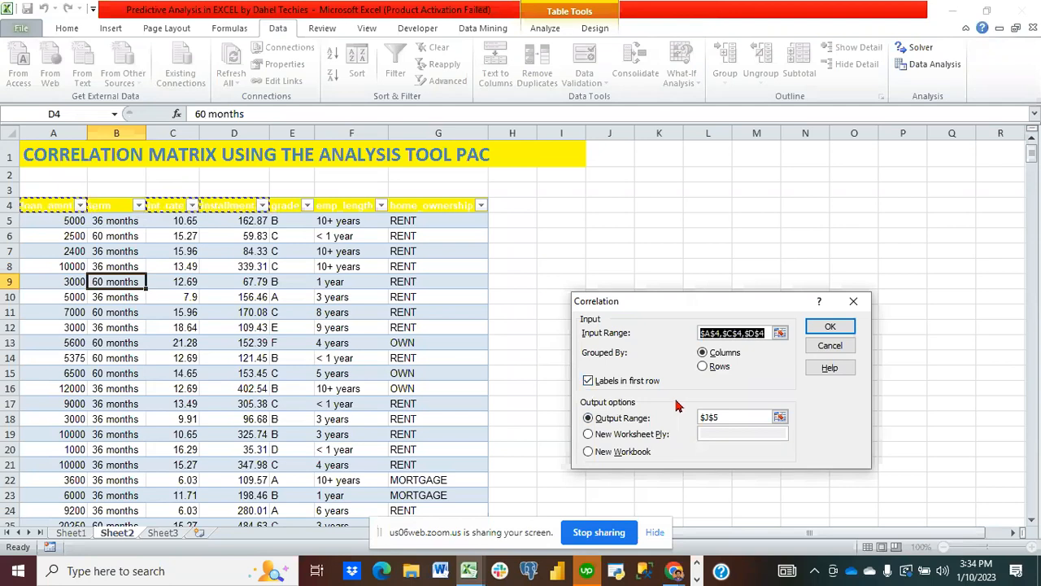
Try to run the correlation grouped by rows, then leave the analysis tool
{"action": "left_click", "coordinate": [703, 367]}
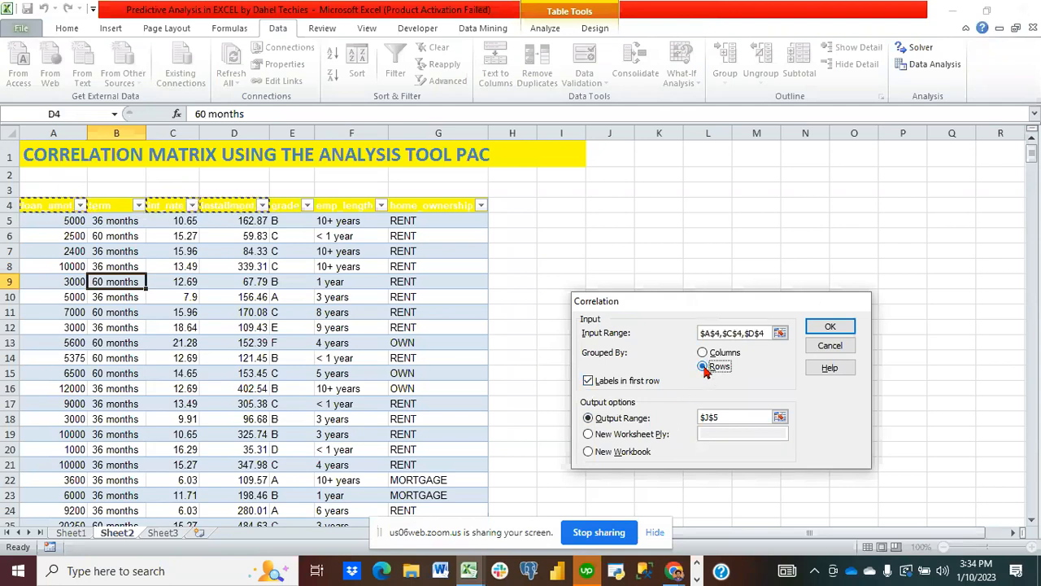
{"action": "left_click", "coordinate": [829, 327]}
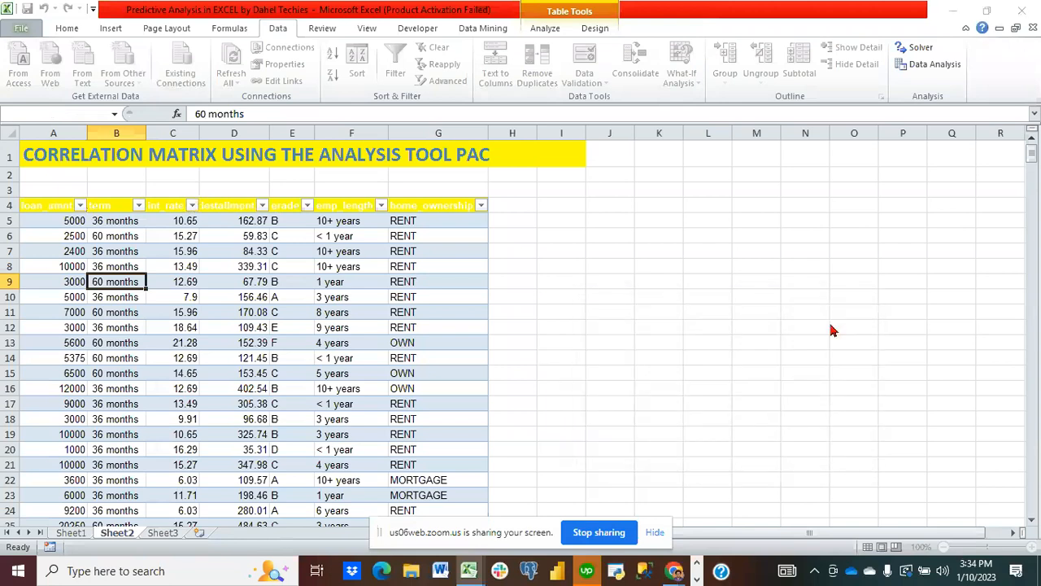
{"action": "left_click", "coordinate": [493, 322]}
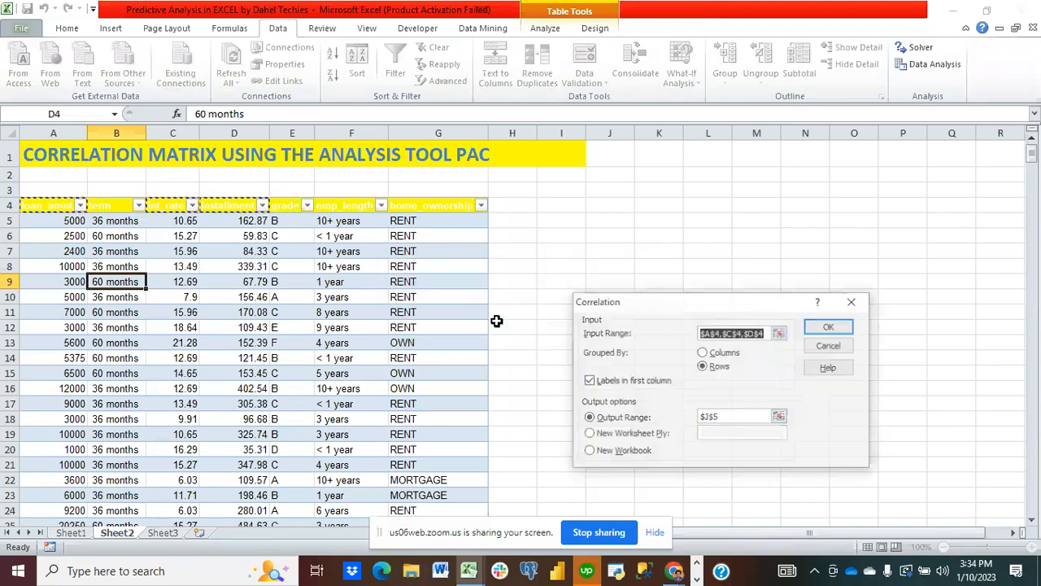
{"action": "left_click", "coordinate": [860, 304]}
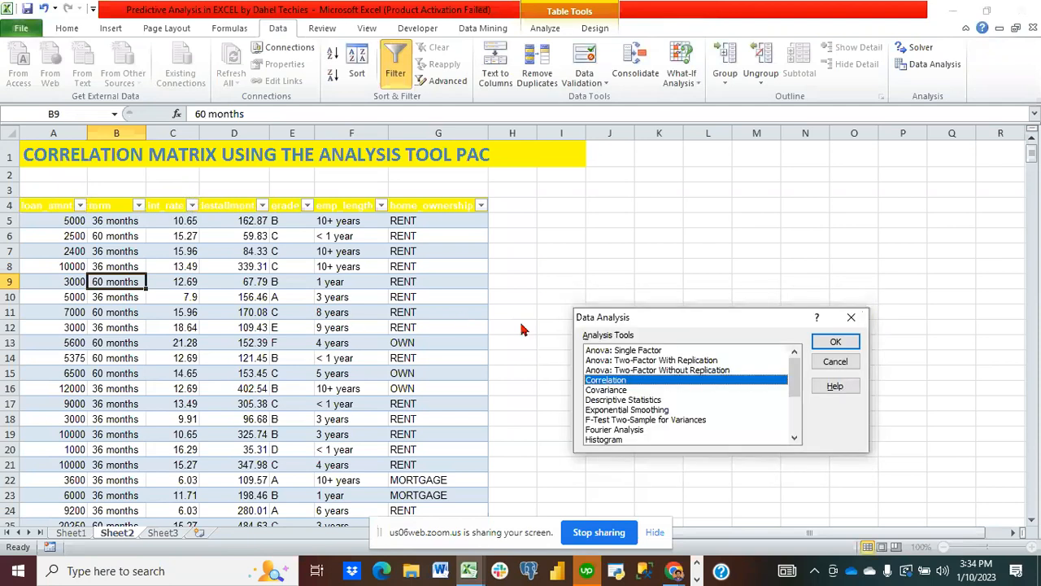
{"action": "left_click", "coordinate": [851, 319]}
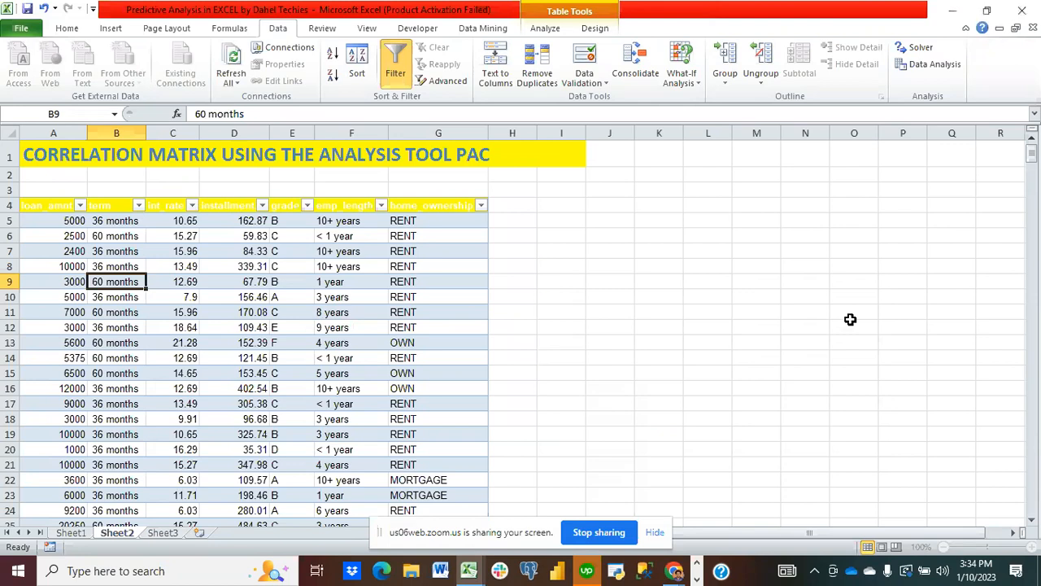
Convert the whole loan table to a normal cell range
{"action": "left_click", "coordinate": [225, 261]}
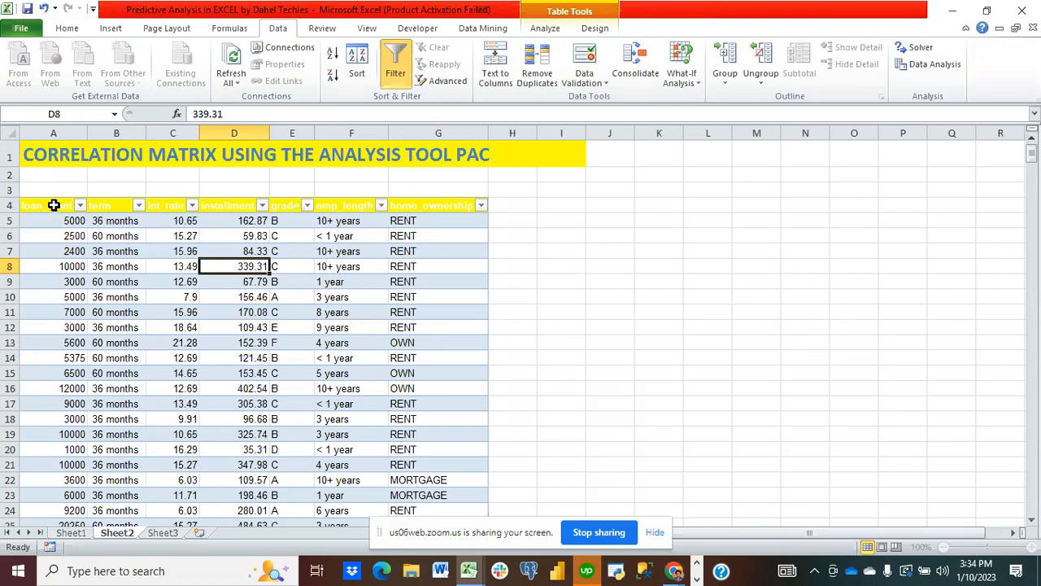
{"action": "left_click", "coordinate": [253, 296]}
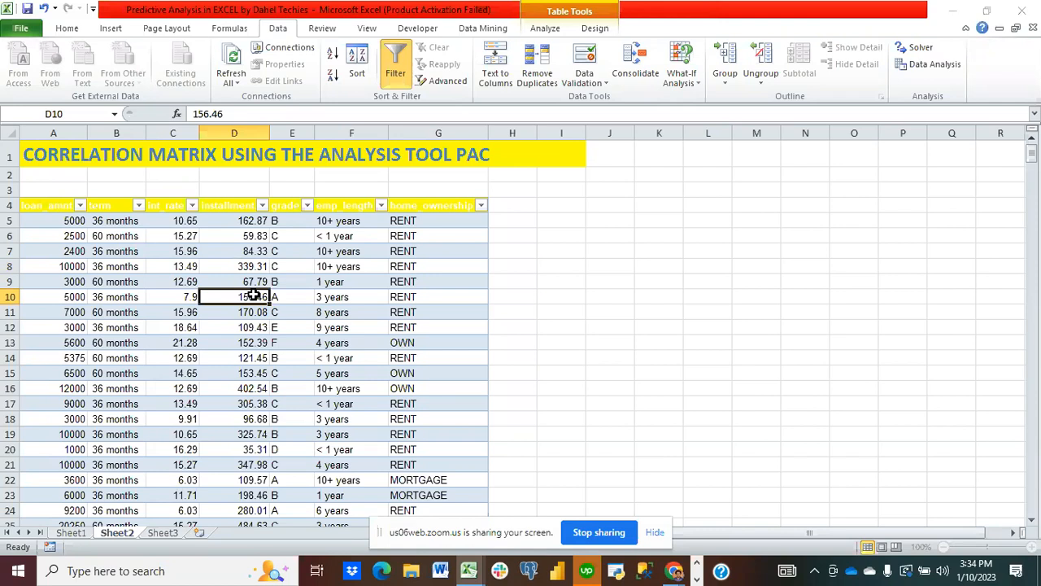
{"action": "left_click", "coordinate": [318, 295]}
{"action": "key", "text": "ctrl+a"}
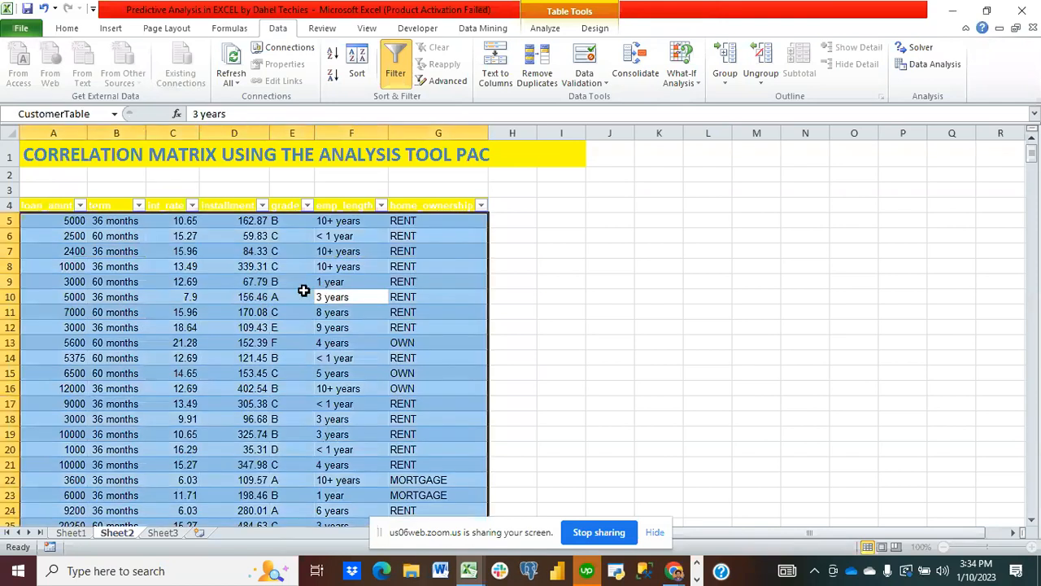
{"action": "right_click", "coordinate": [363, 312]}
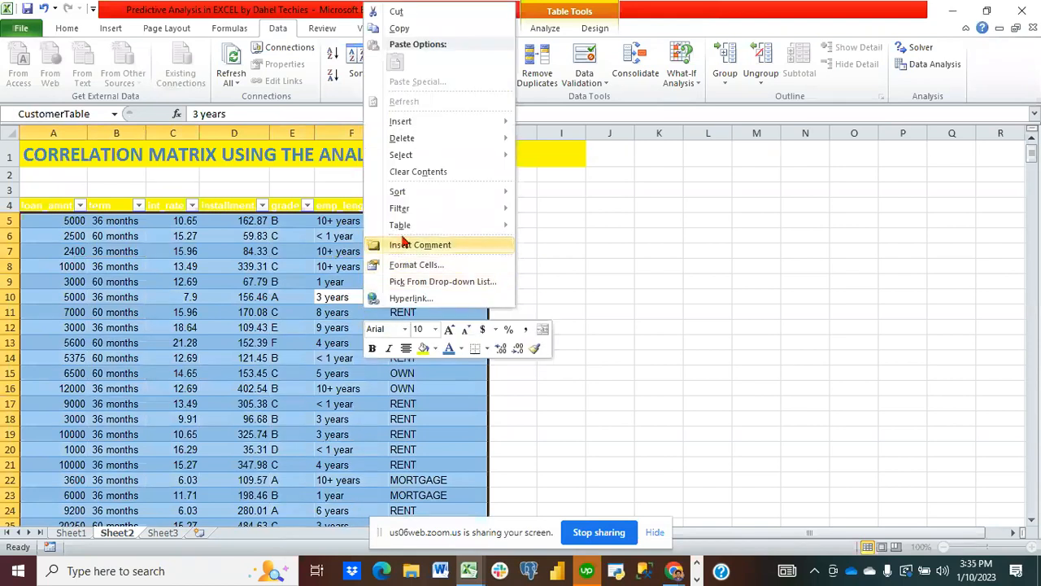
{"action": "mouse_move", "coordinate": [402, 226]}
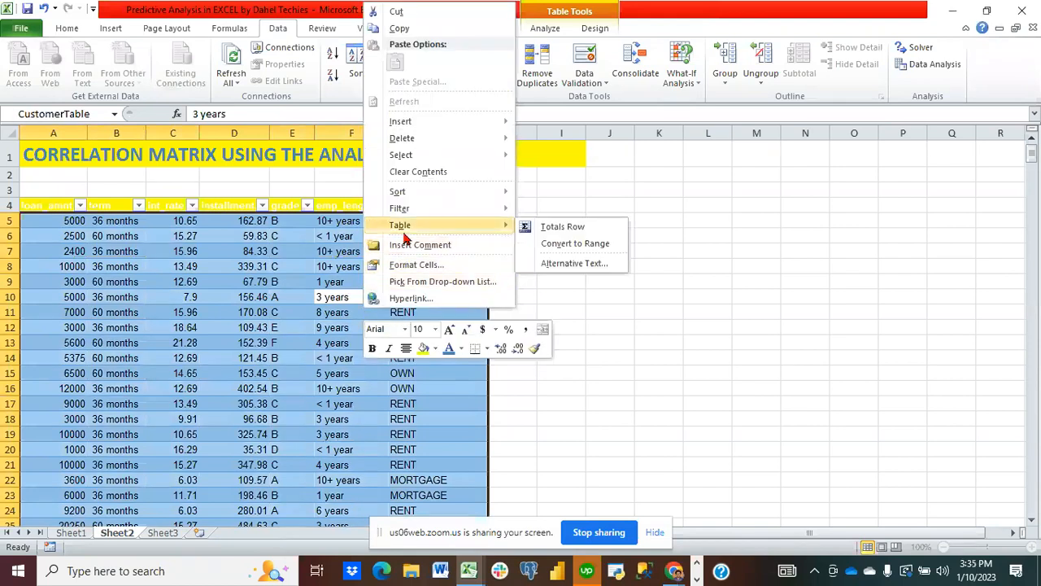
{"action": "left_click", "coordinate": [613, 247]}
{"action": "left_click", "coordinate": [503, 327]}
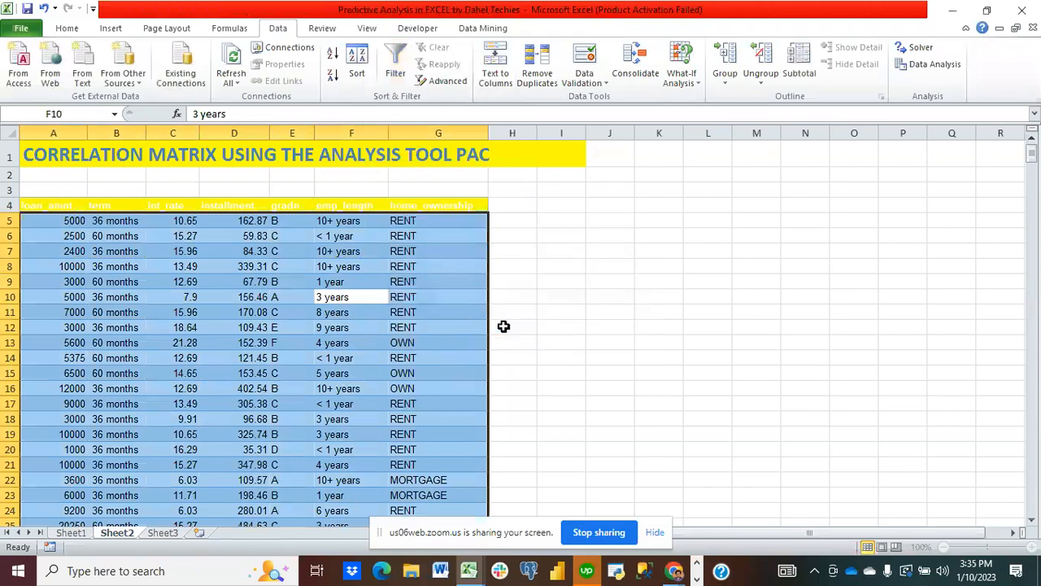
{"action": "left_click", "coordinate": [640, 282]}
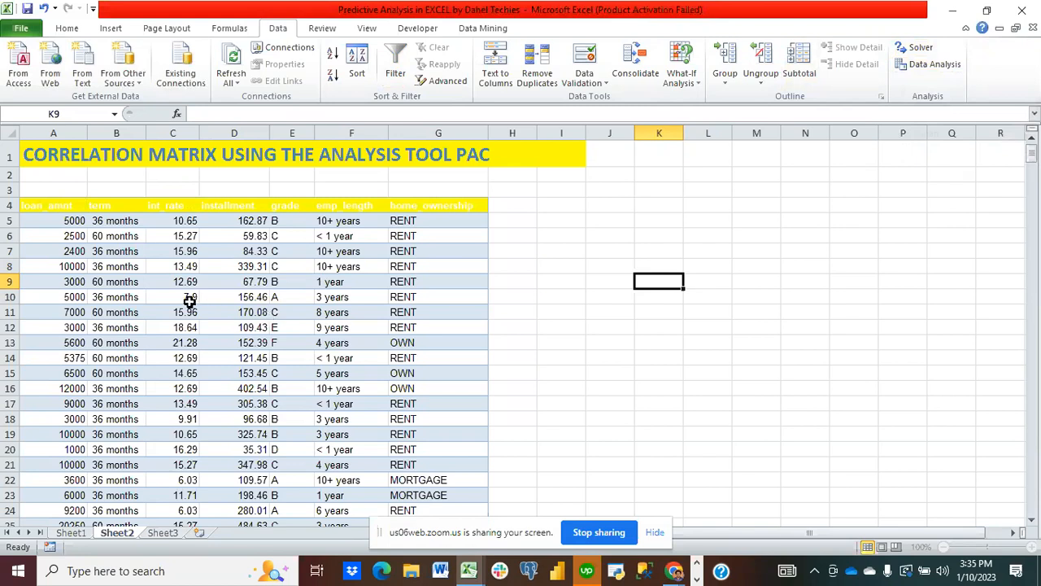
{"action": "scroll", "coordinate": [188, 302], "scroll_direction": "down", "scroll_amount": 20}
{"action": "scroll", "coordinate": [189, 301], "scroll_direction": "down", "scroll_amount": 20}
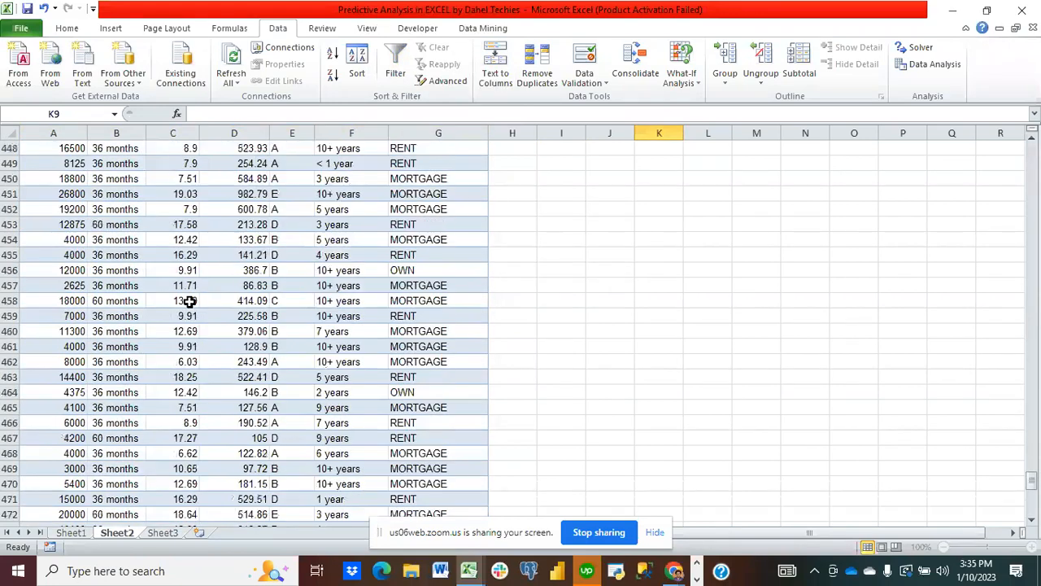
{"action": "scroll", "coordinate": [189, 301], "scroll_direction": "down", "scroll_amount": 20}
{"action": "scroll", "coordinate": [189, 301], "scroll_direction": "up", "scroll_amount": 7}
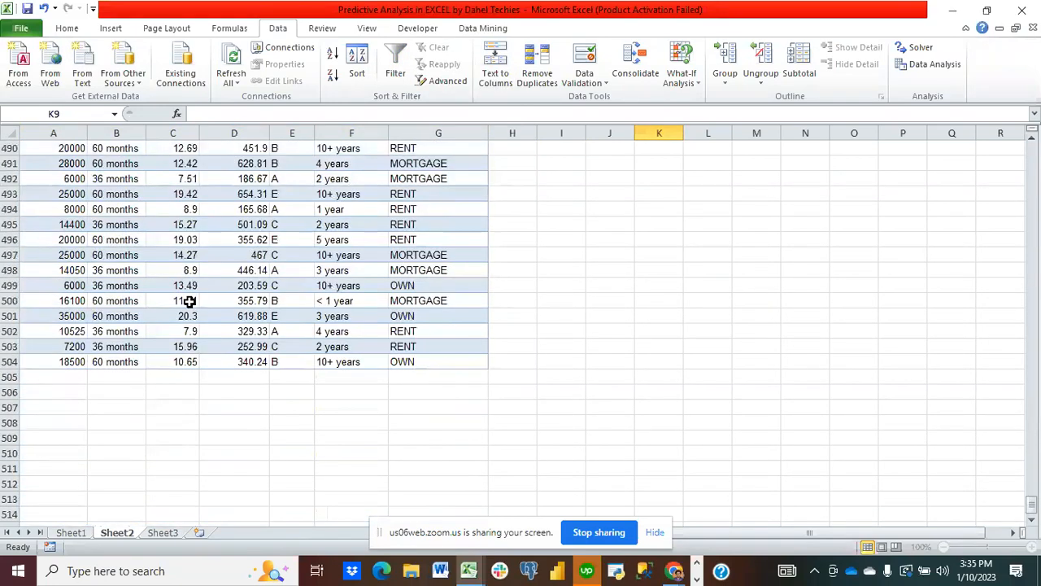
{"action": "scroll", "coordinate": [189, 301], "scroll_direction": "up", "scroll_amount": 20}
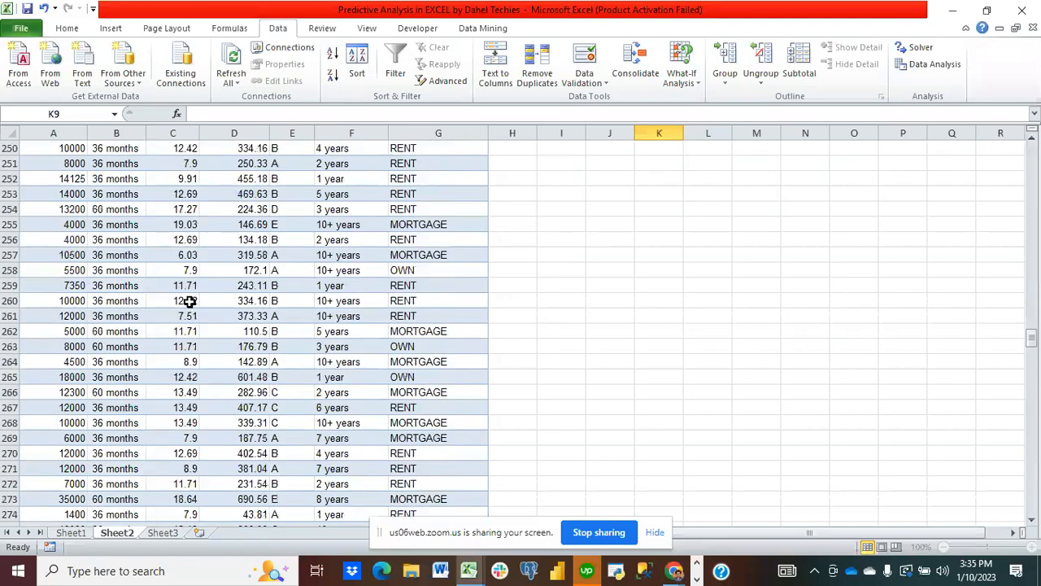
{"action": "scroll", "coordinate": [189, 301], "scroll_direction": "up", "scroll_amount": 20}
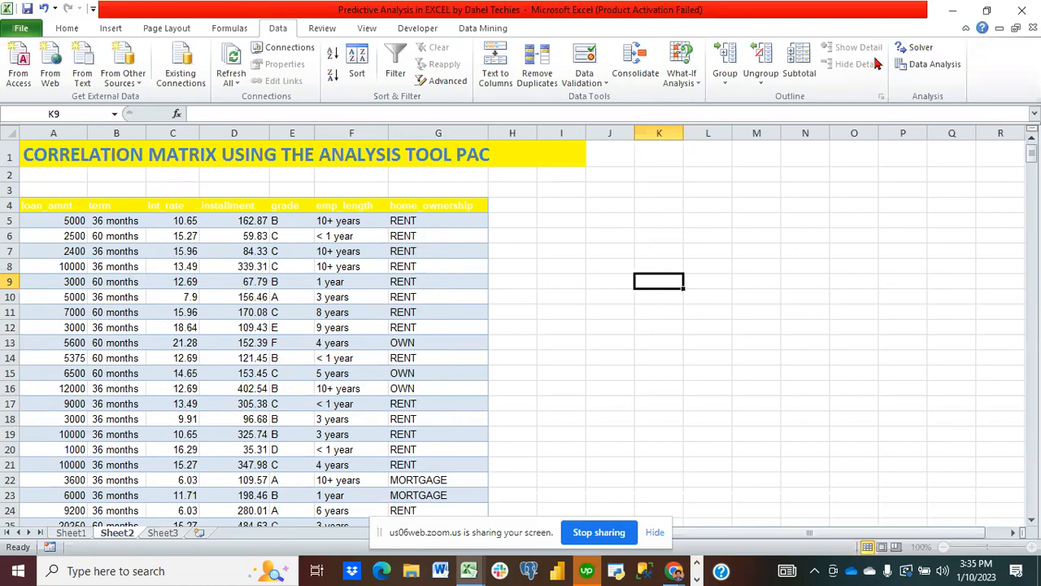
Restart the Correlation analysis tool, try A4:A54 of the loan_amnt column as the input range and clear it
{"action": "left_click", "coordinate": [930, 72]}
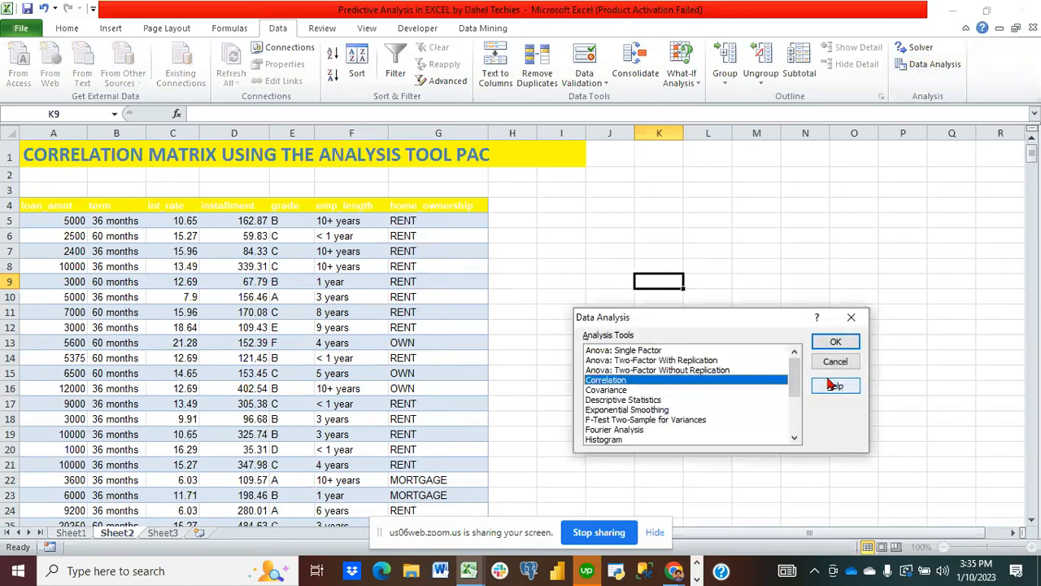
{"action": "left_click", "coordinate": [838, 343]}
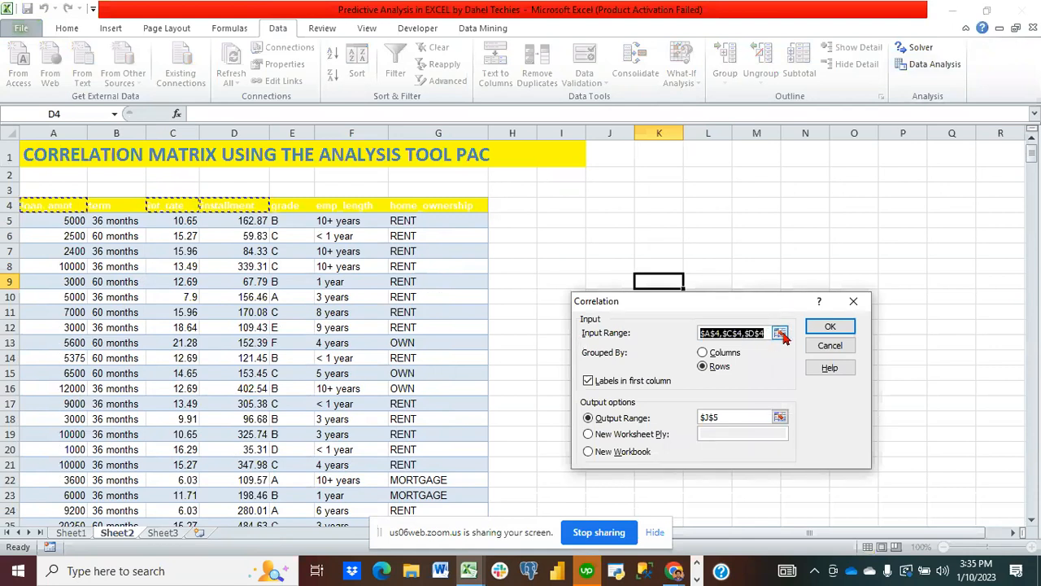
{"action": "left_click", "coordinate": [779, 335]}
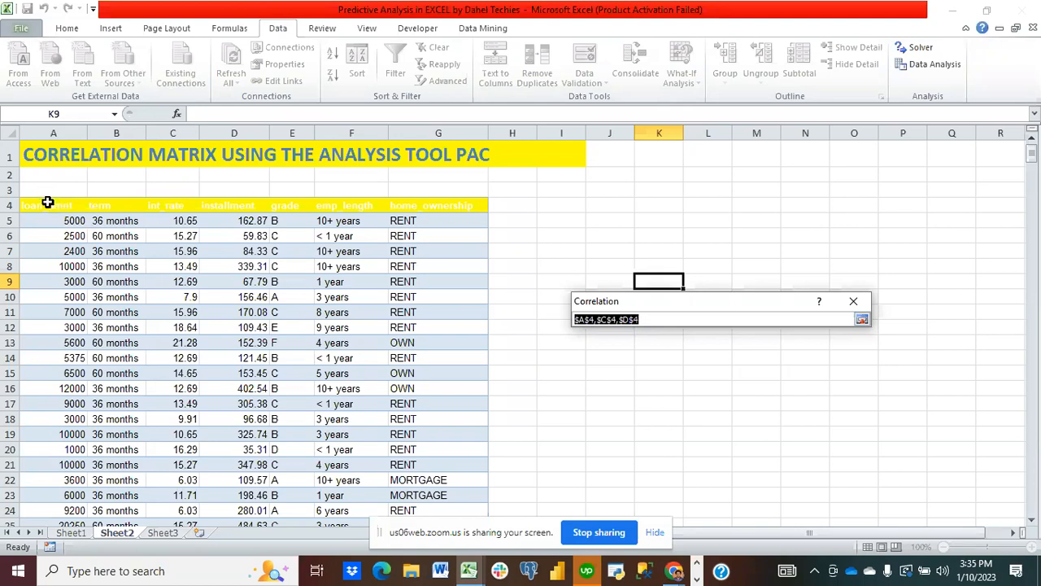
{"action": "left_click_drag", "start_coordinate": [48, 203], "coordinate": [52, 221]}
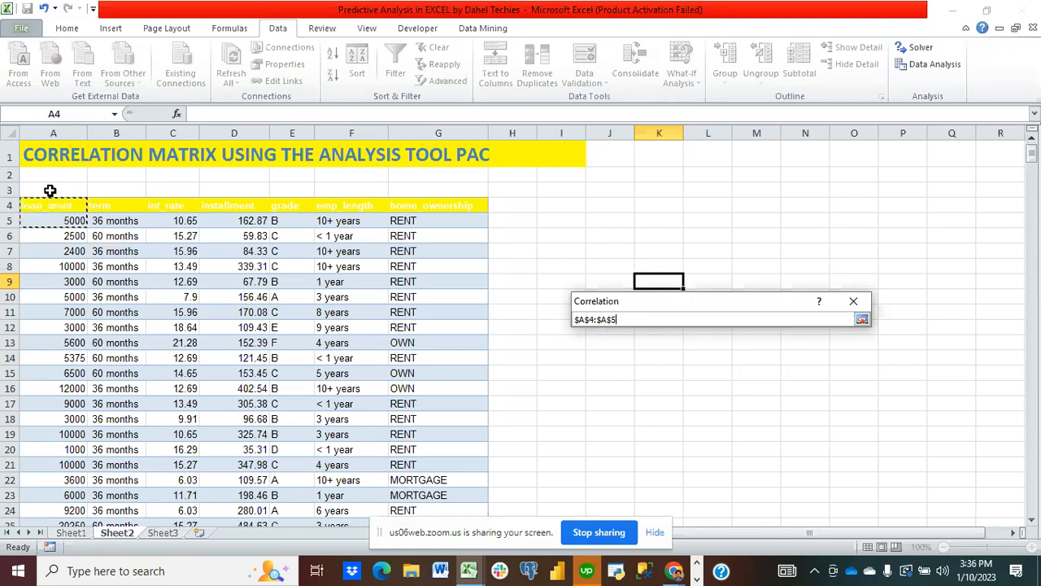
{"action": "left_click_drag", "start_coordinate": [47, 207], "coordinate": [70, 532]}
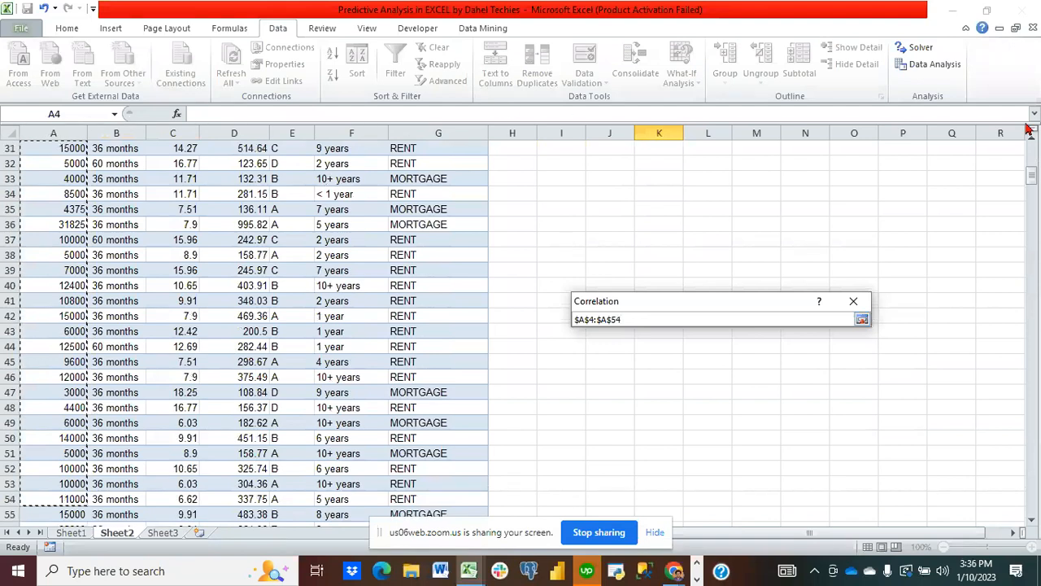
{"action": "left_click_drag", "start_coordinate": [1034, 142], "coordinate": [1034, 141]}
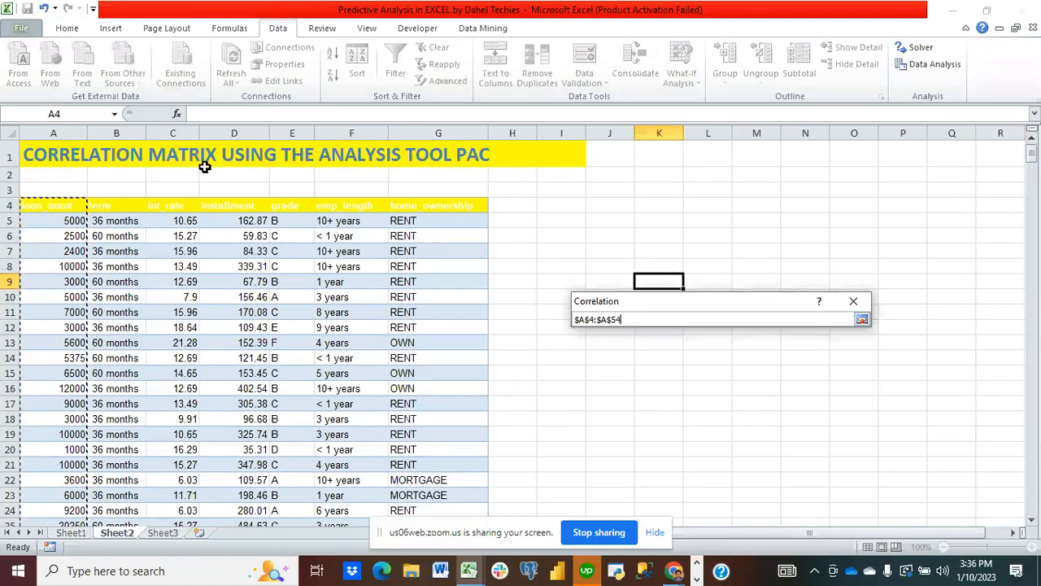
{"action": "left_click_drag", "start_coordinate": [60, 197], "coordinate": [60, 197]}
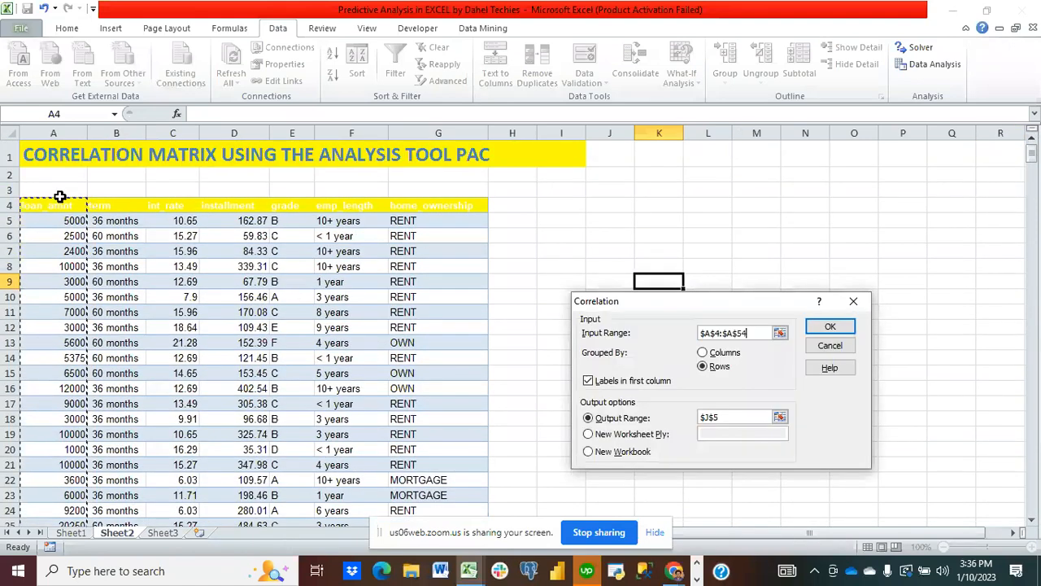
{"action": "left_click", "coordinate": [755, 333]}
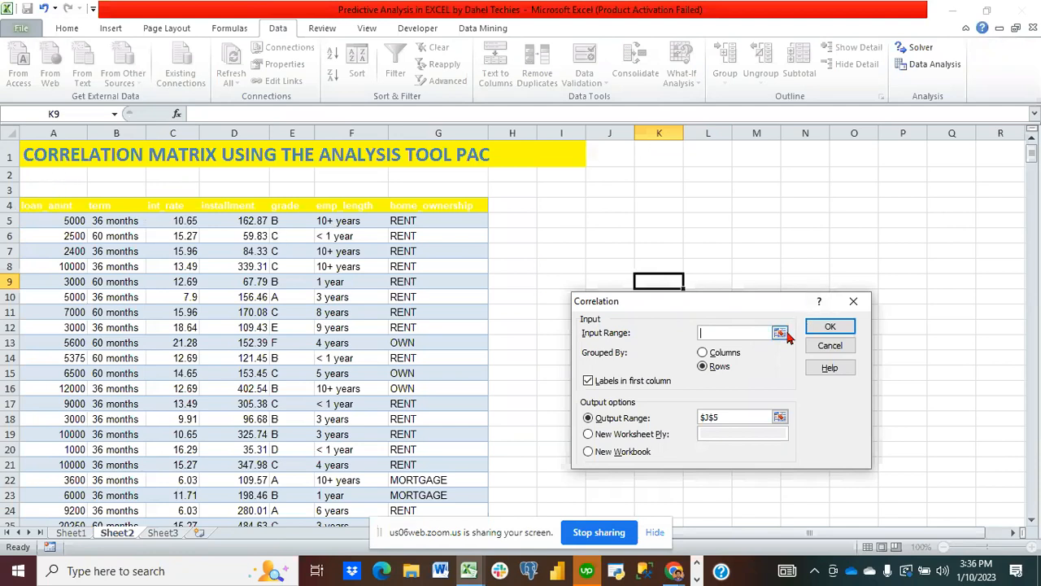
Try the full loan_amnt column A4:A504 as the input range, then clear it and cancel the correlation
{"action": "left_click", "coordinate": [779, 334]}
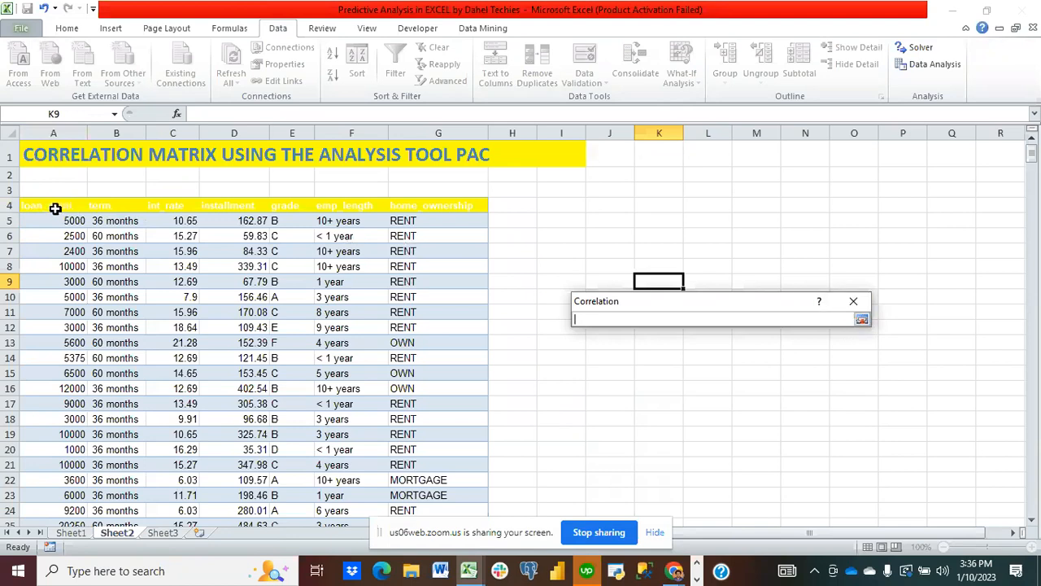
{"action": "left_click_drag", "start_coordinate": [55, 208], "coordinate": [72, 540]}
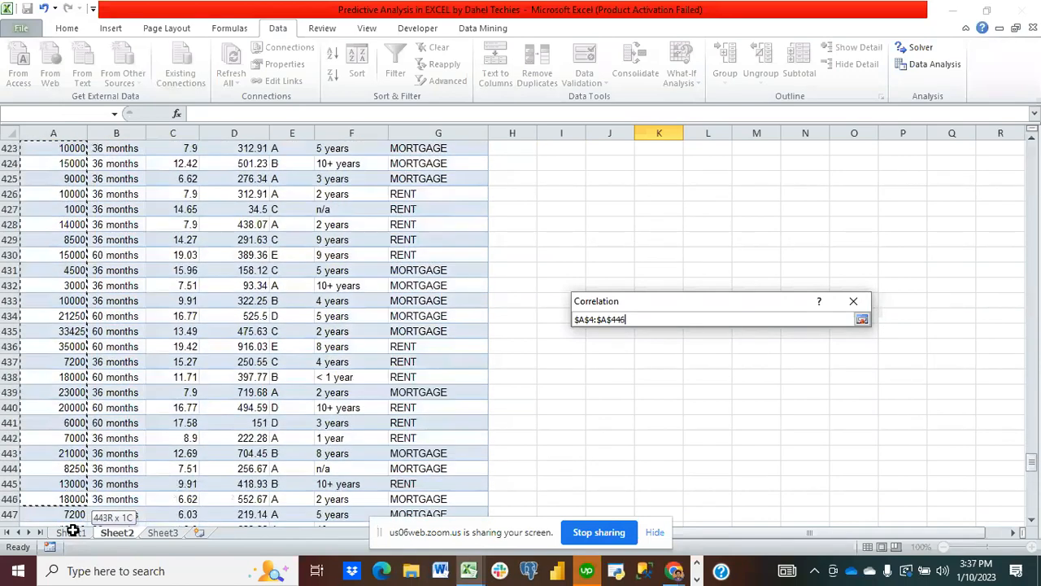
{"action": "left_click_drag", "start_coordinate": [72, 531], "coordinate": [73, 486]}
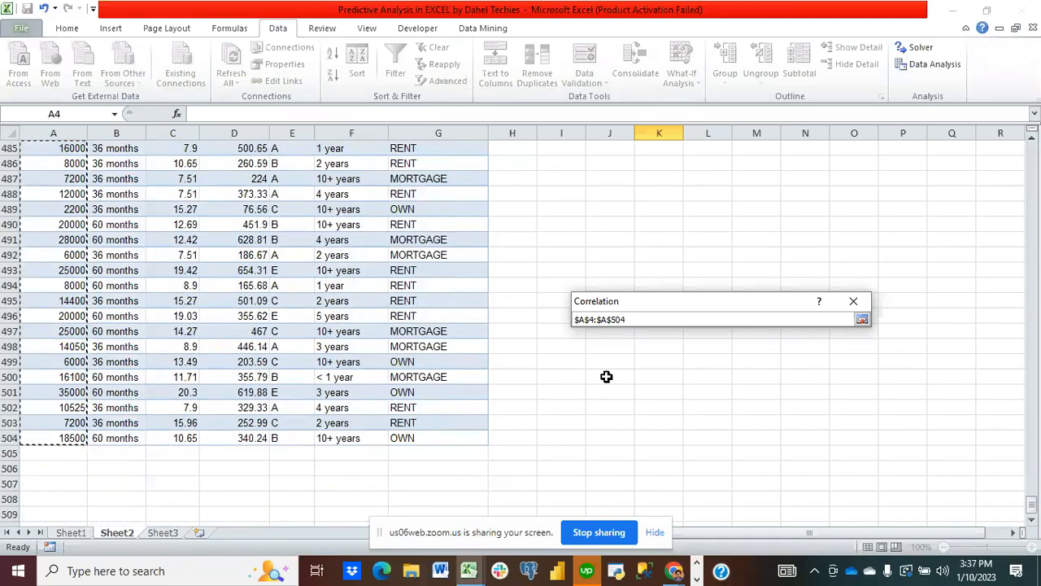
{"action": "key", "text": "Return"}
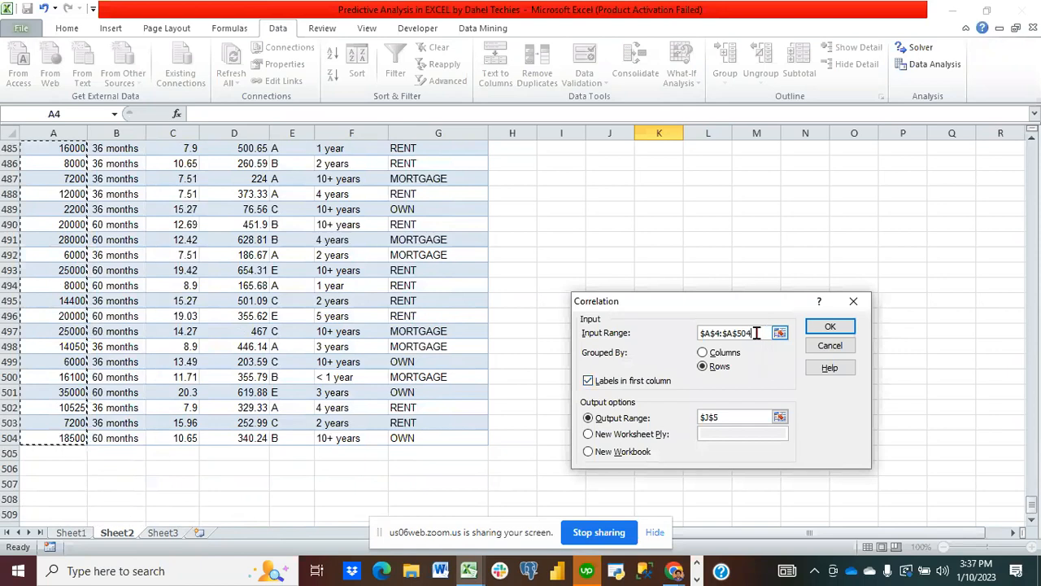
{"action": "key", "text": "BackSpace"}
{"action": "key", "text": "BackSpace"}
{"action": "key", "text": "BackSpace"}
{"action": "key", "text": "BackSpace"}
{"action": "key", "text": "BackSpace"}
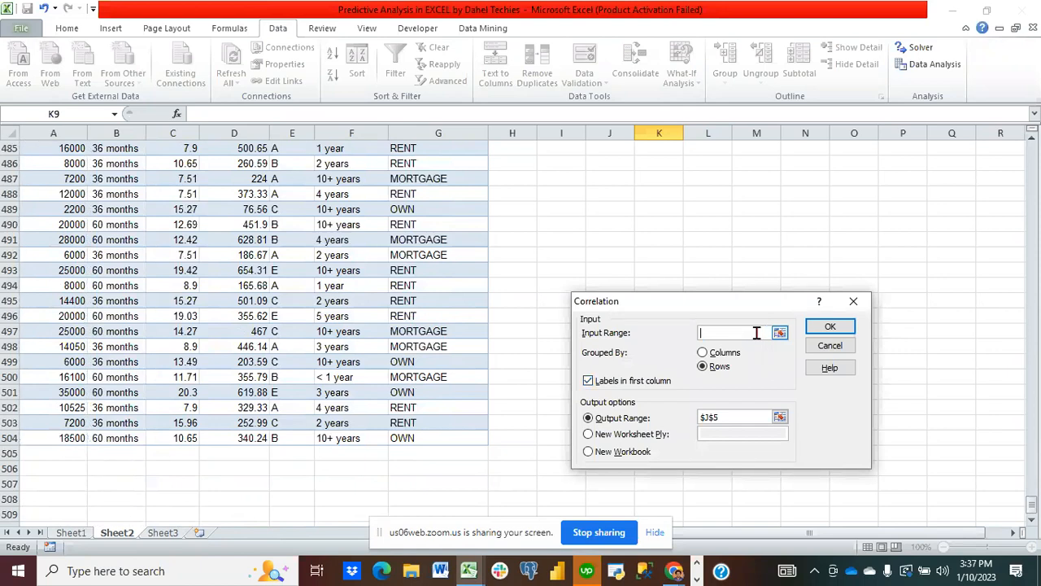
{"action": "left_click", "coordinate": [830, 345]}
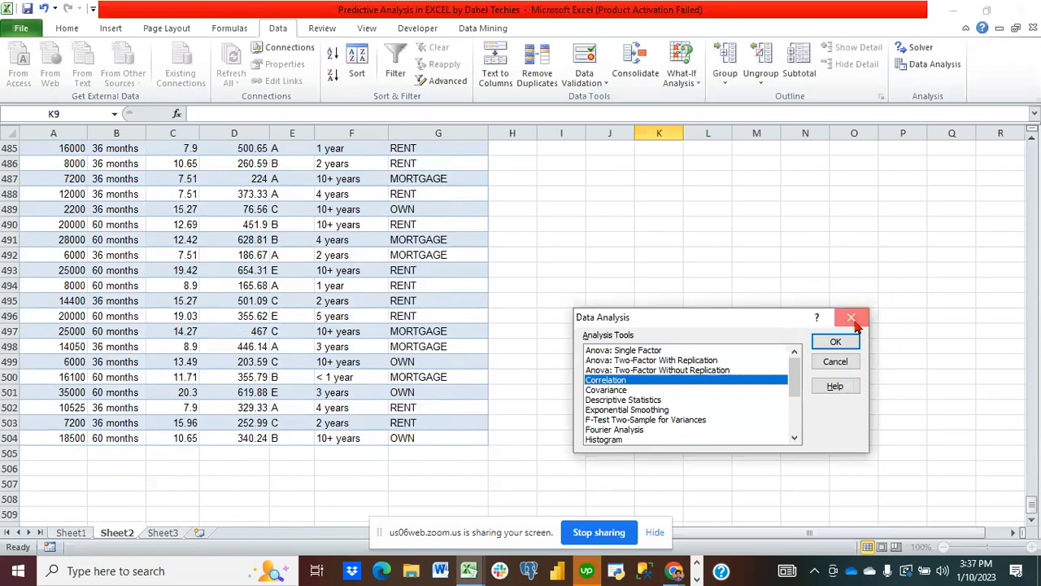
Leave the analysis tool selection and return to the header row of the loan data
{"action": "left_click", "coordinate": [854, 324]}
{"action": "scroll", "coordinate": [855, 319], "scroll_direction": "up", "scroll_amount": 20}
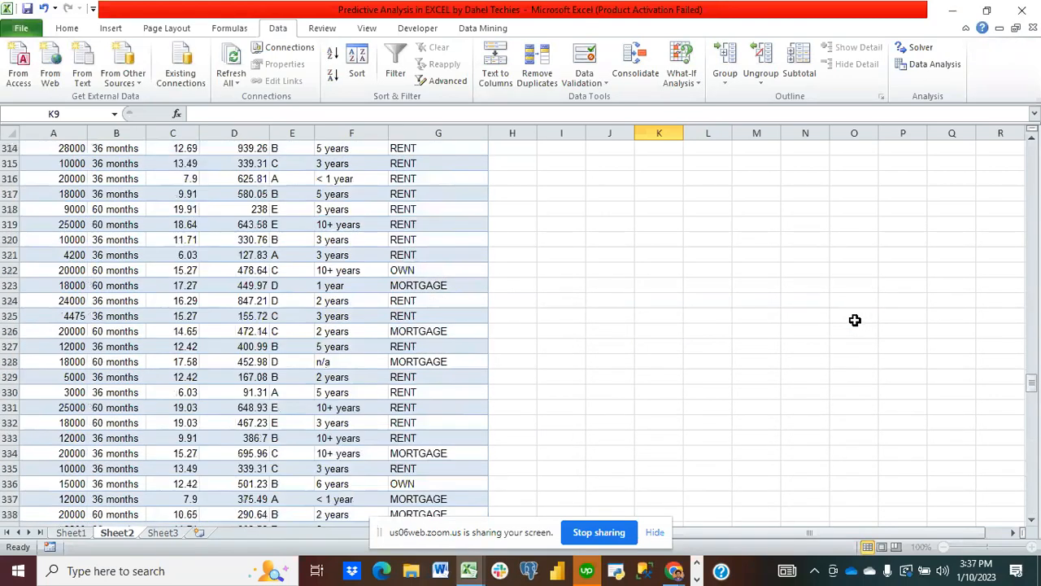
{"action": "scroll", "coordinate": [855, 320], "scroll_direction": "up", "scroll_amount": 20}
{"action": "scroll", "coordinate": [855, 319], "scroll_direction": "up", "scroll_amount": 20}
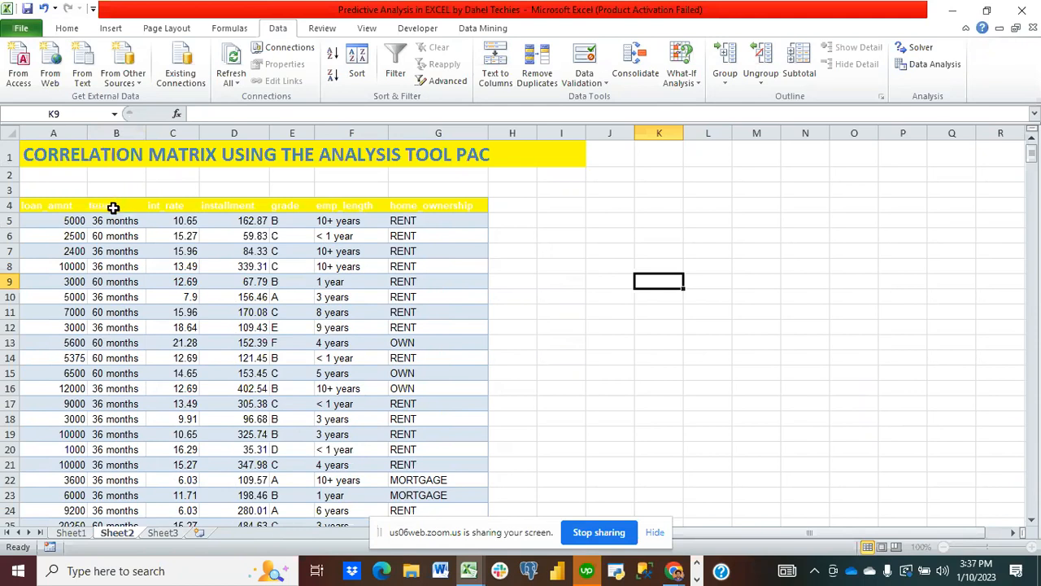
{"action": "left_click", "coordinate": [122, 128]}
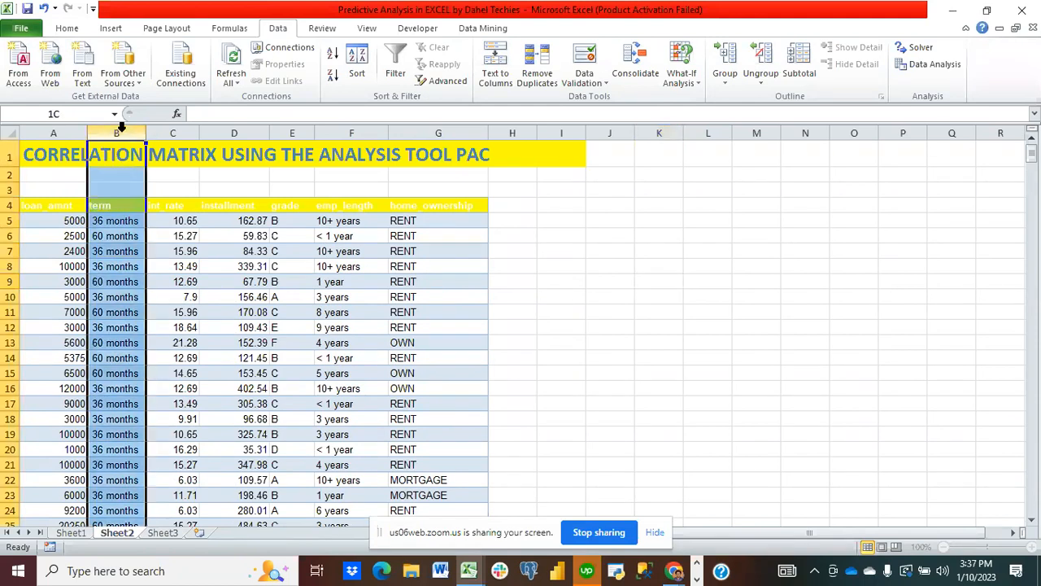
{"action": "left_click", "coordinate": [113, 206]}
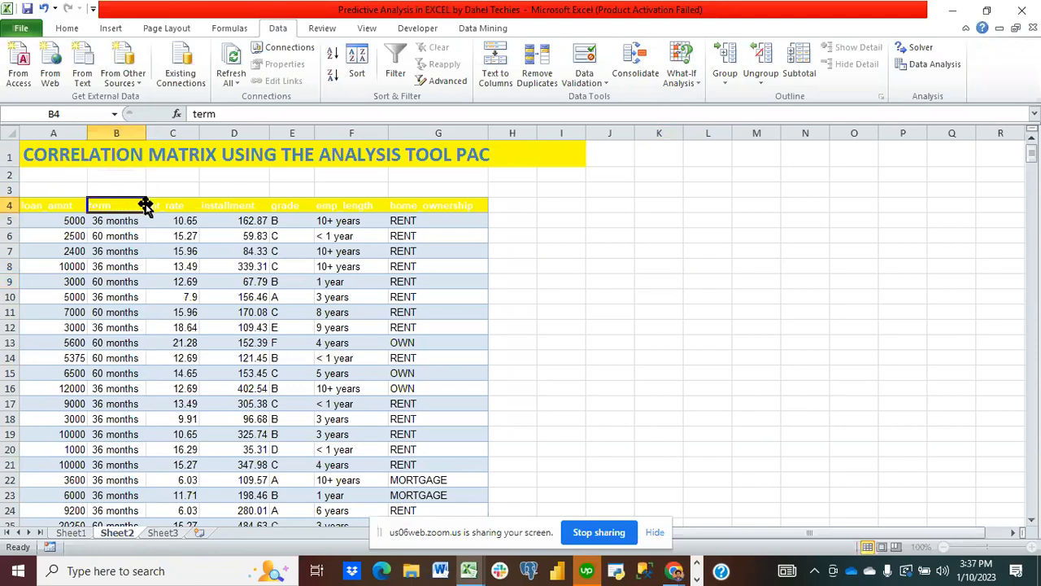
{"action": "left_click", "coordinate": [51, 189]}
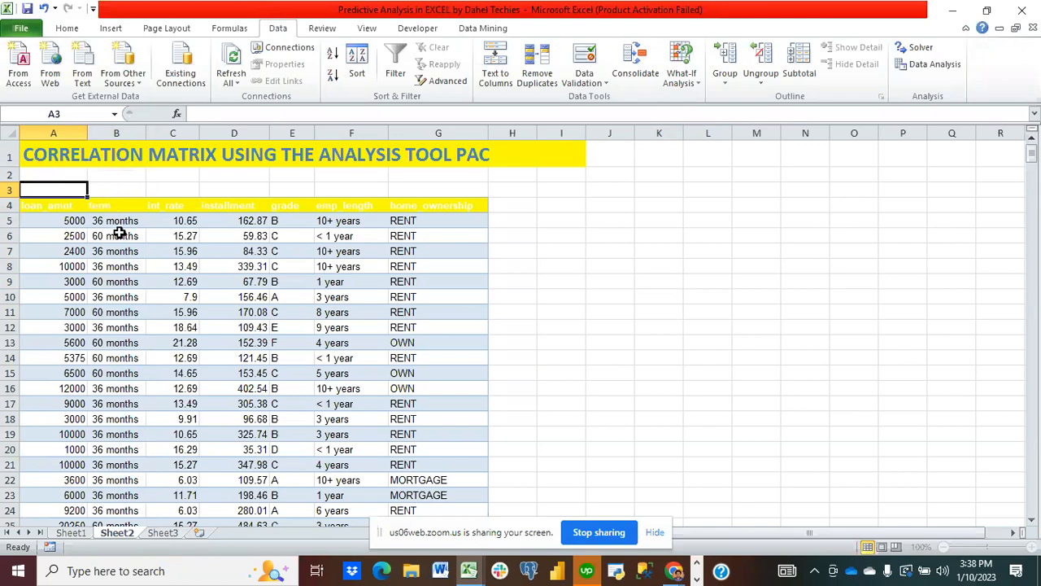
Convert the loan data range A4:G504 into a table with headers
{"action": "left_click", "coordinate": [119, 238]}
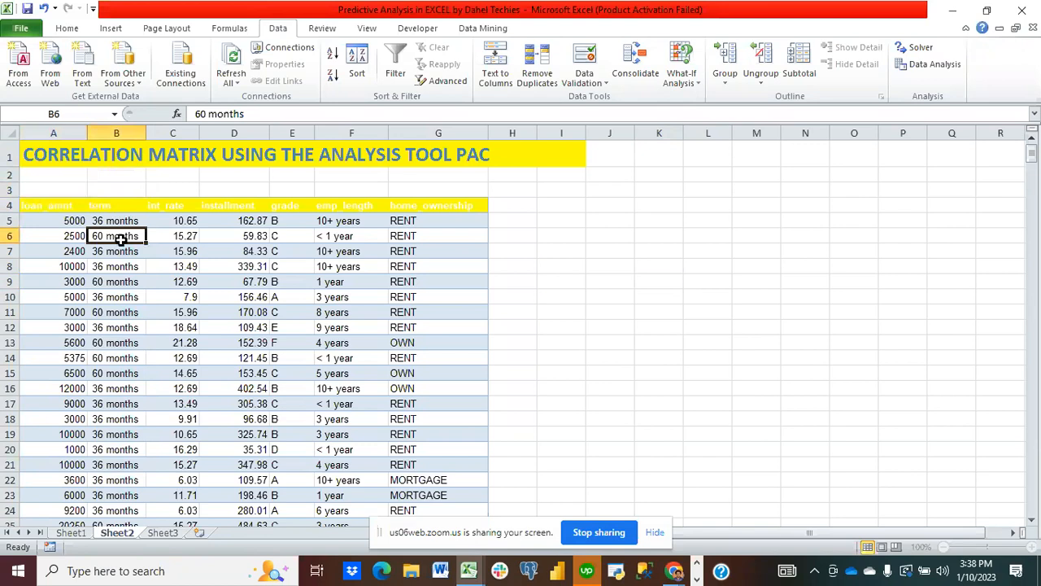
{"action": "key", "text": "ctrl+a"}
{"action": "key", "text": "ctrl+t"}
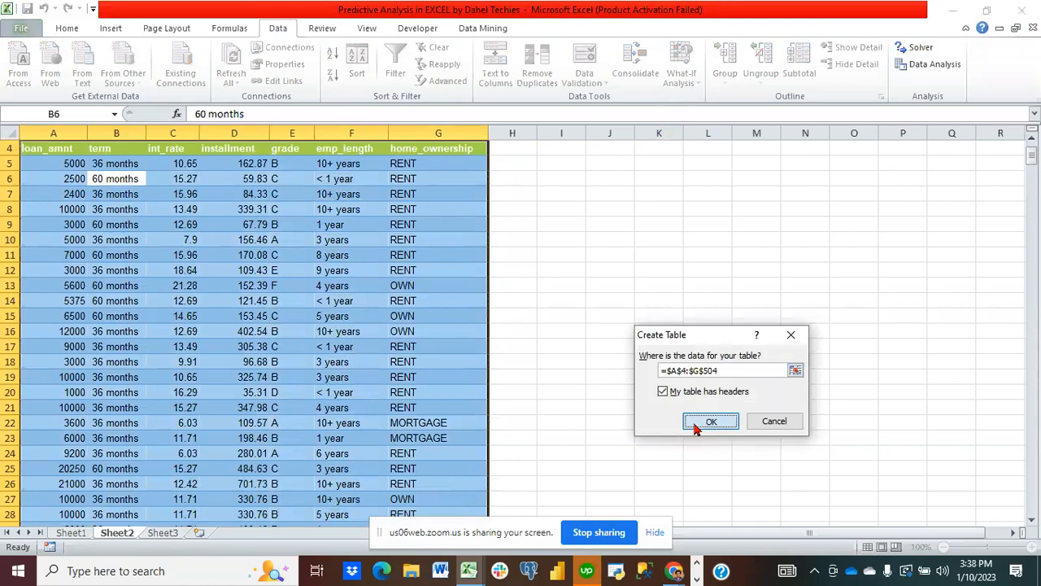
{"action": "left_click", "coordinate": [692, 425]}
{"action": "scroll", "coordinate": [317, 352], "scroll_direction": "up", "scroll_amount": 1}
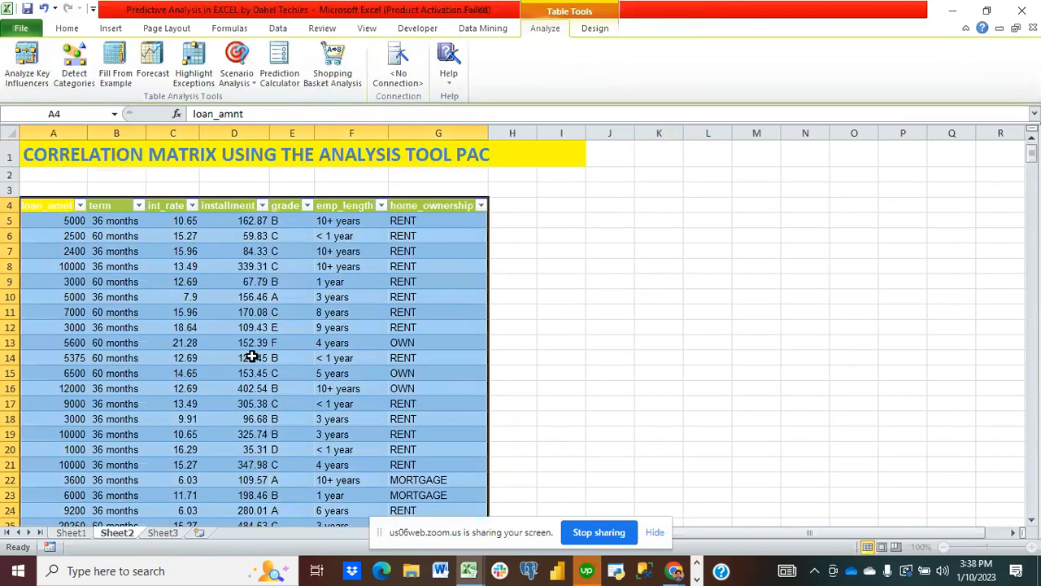
Delete the term column from the loan table
{"action": "left_click", "coordinate": [110, 198]}
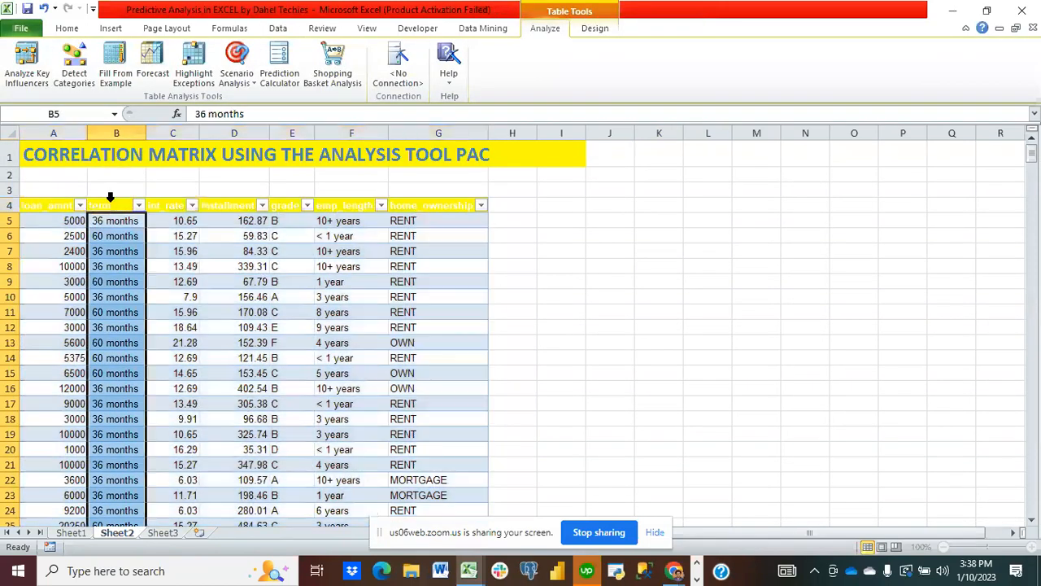
{"action": "right_click", "coordinate": [110, 201]}
{"action": "mouse_move", "coordinate": [204, 340]}
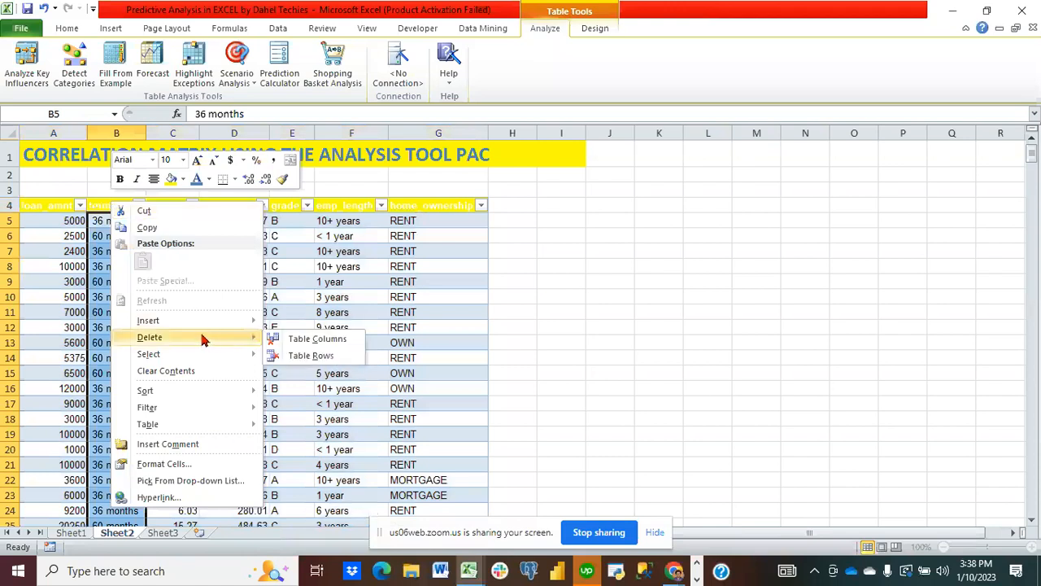
{"action": "left_click", "coordinate": [297, 339]}
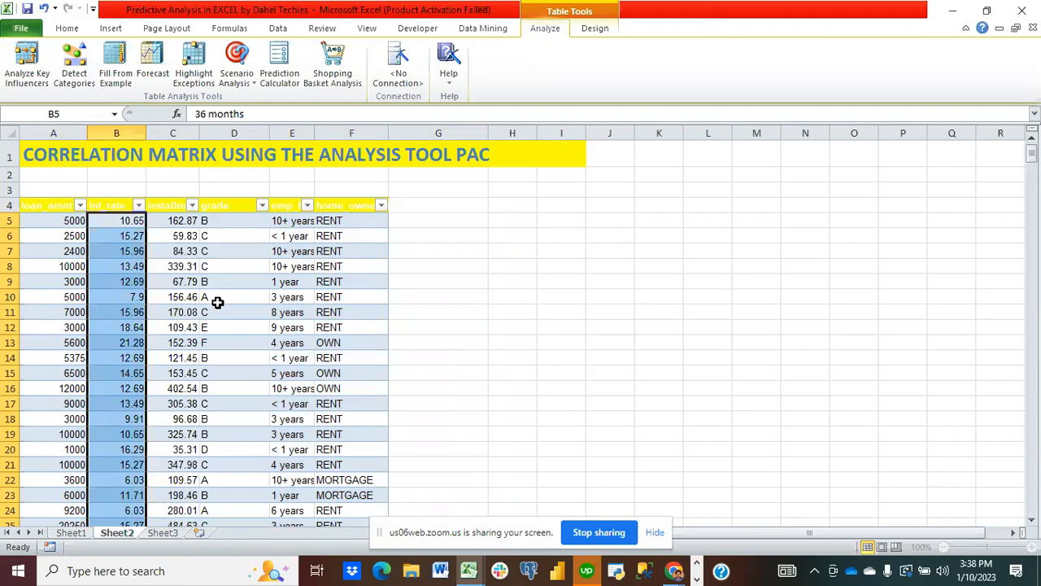
{"action": "left_click", "coordinate": [522, 250]}
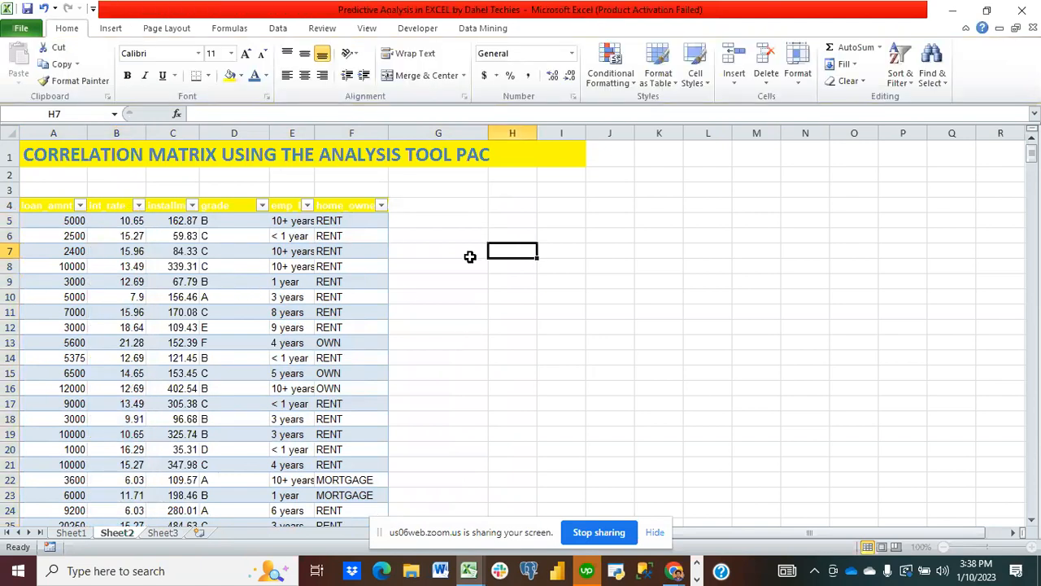
Run the Correlation analysis on A5:C504, grouped by columns with labels in the first row, and output it at J5
{"action": "left_click", "coordinate": [281, 30]}
{"action": "left_click", "coordinate": [928, 65]}
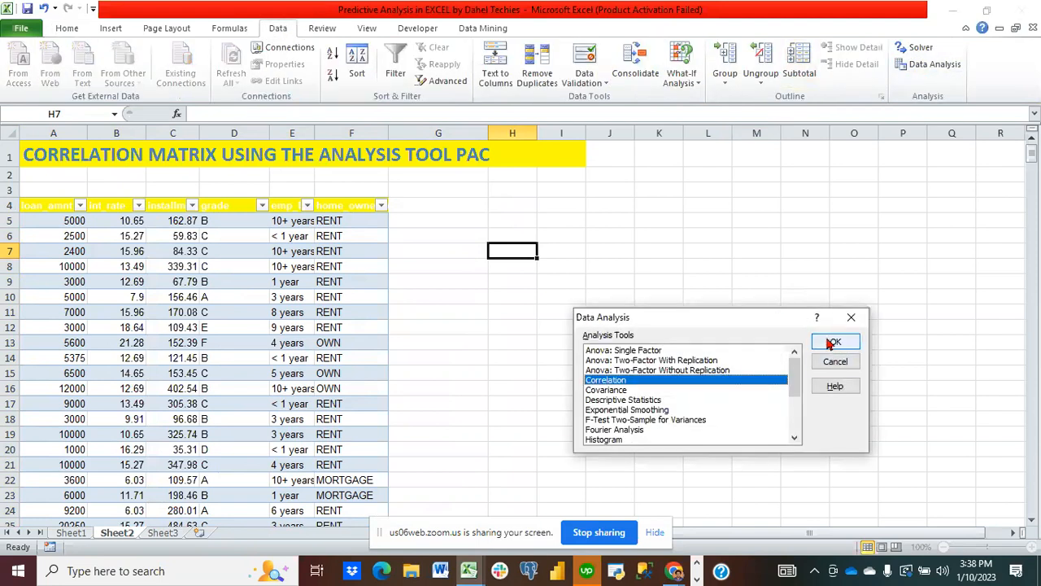
{"action": "left_click", "coordinate": [833, 342]}
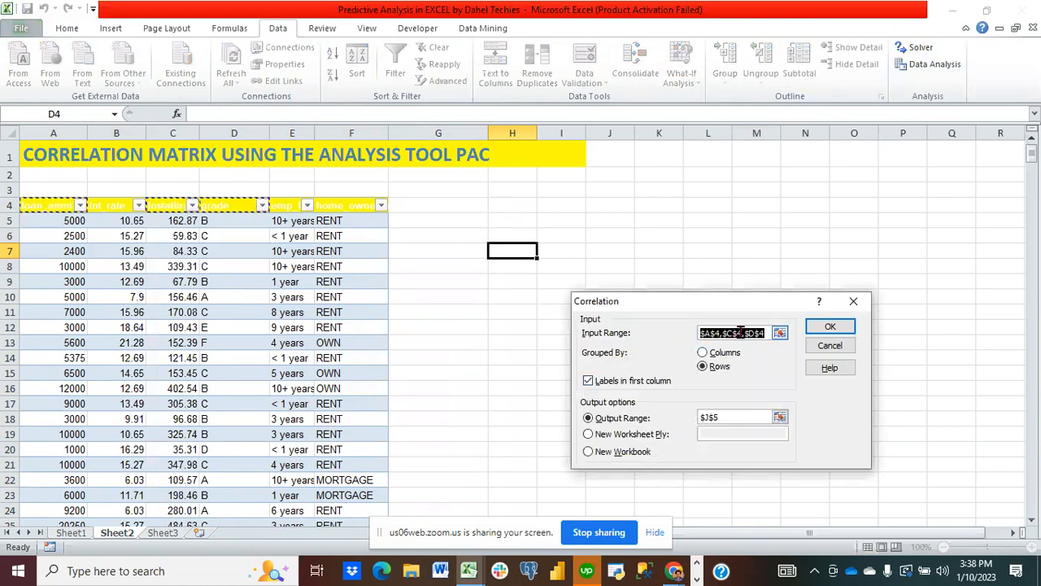
{"action": "left_click", "coordinate": [781, 334]}
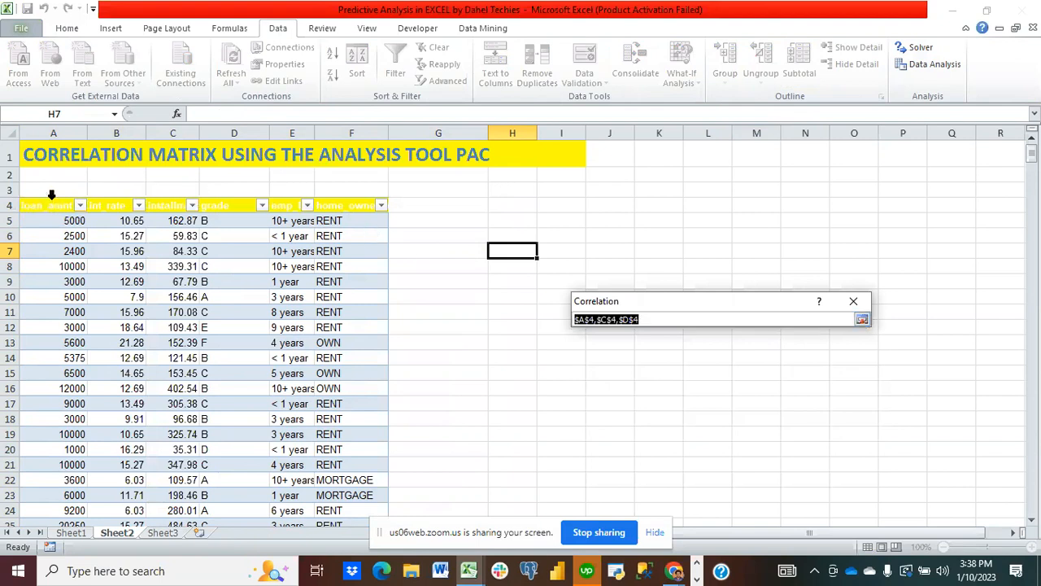
{"action": "left_click_drag", "start_coordinate": [50, 195], "coordinate": [155, 198]}
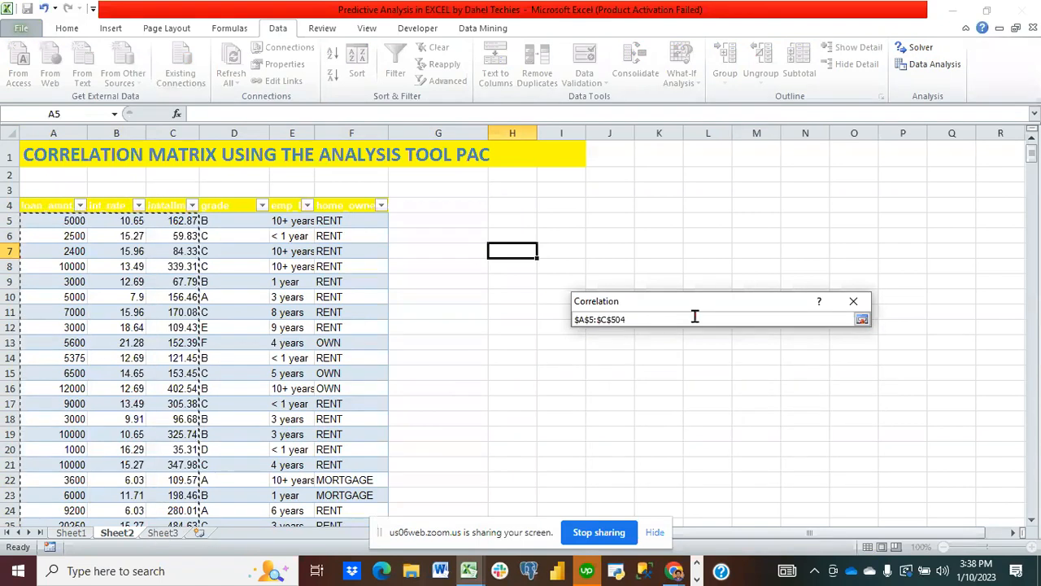
{"action": "left_click", "coordinate": [862, 319]}
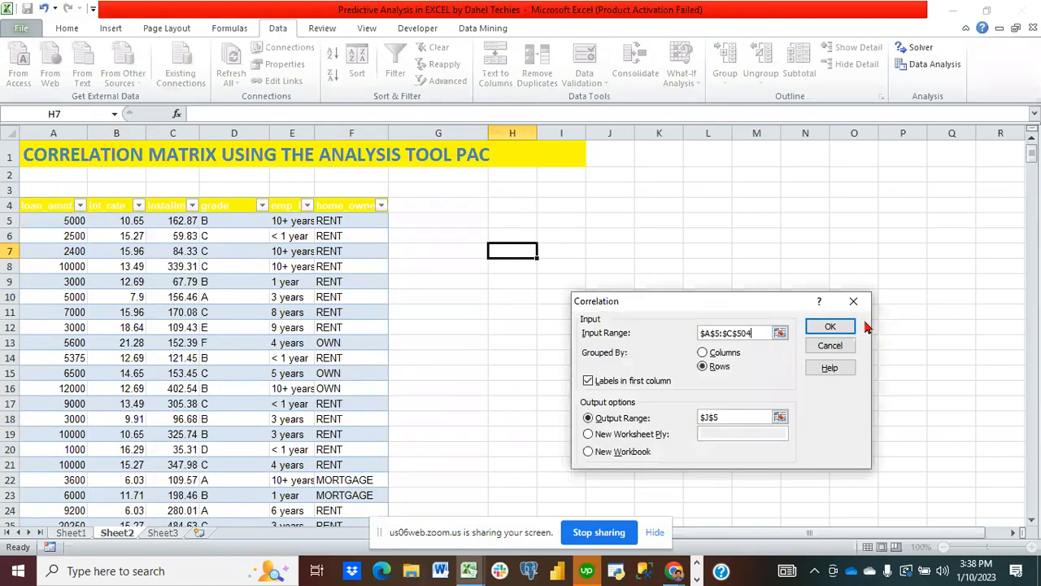
{"action": "left_click", "coordinate": [703, 354]}
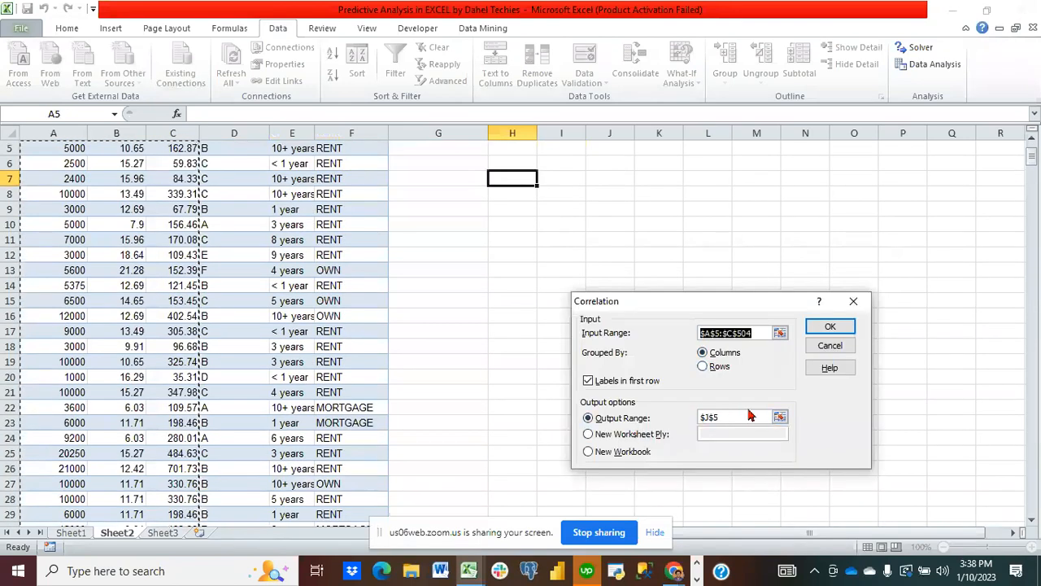
{"action": "left_click", "coordinate": [830, 327]}
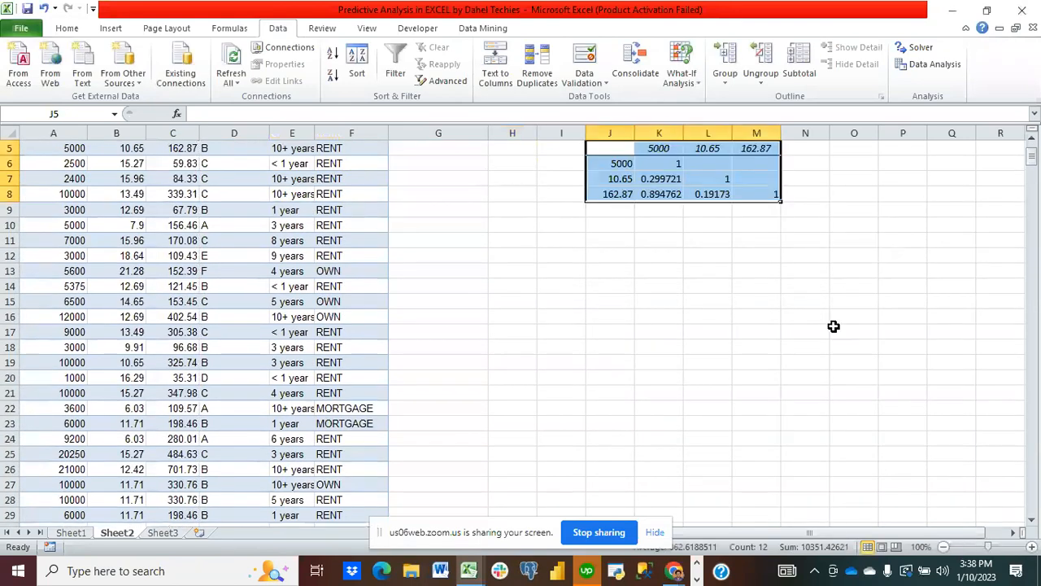
{"action": "scroll", "coordinate": [644, 312], "scroll_direction": "up", "scroll_amount": 2}
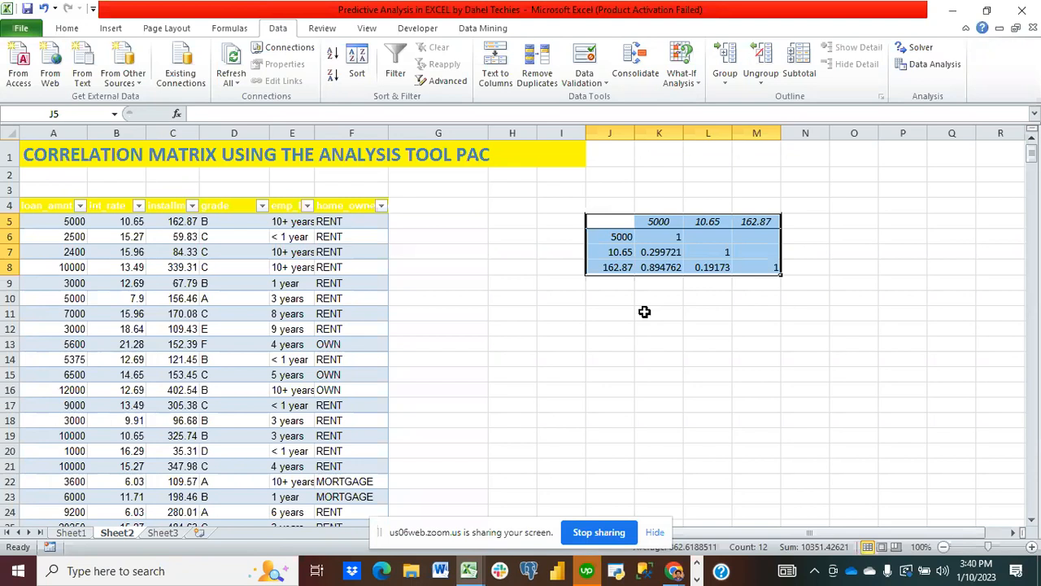
Insert a 2-D stacked line chart from the correlation matrix range J5:N8 and place it below the matrix
{"action": "left_click", "coordinate": [645, 312]}
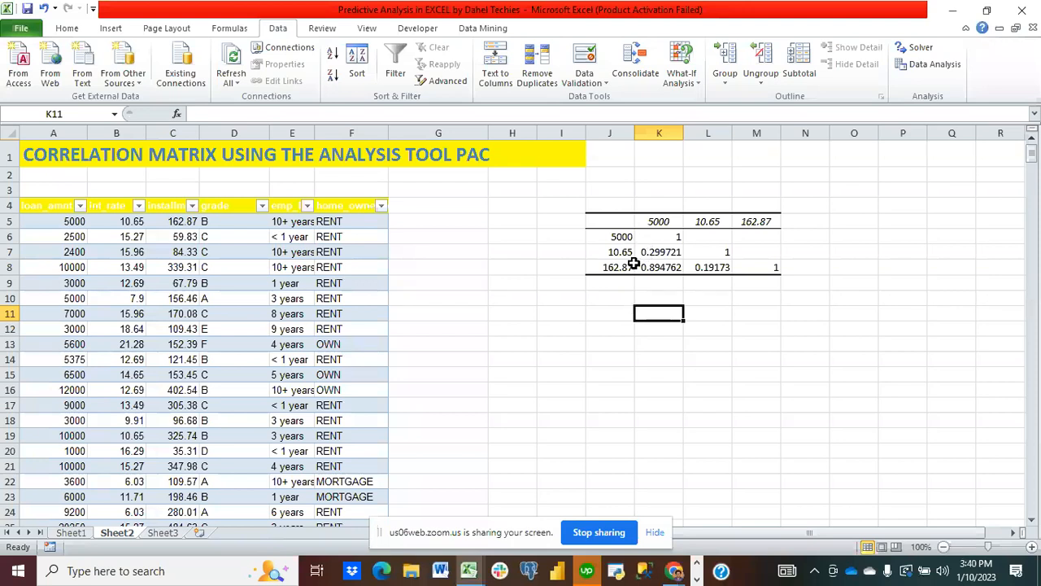
{"action": "left_click", "coordinate": [675, 207]}
{"action": "left_click", "coordinate": [659, 221]}
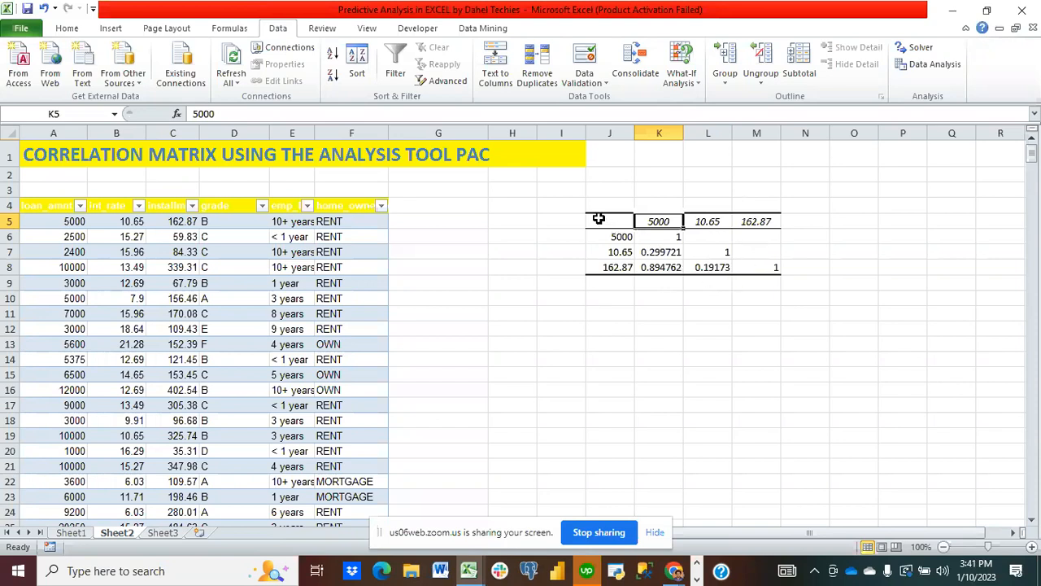
{"action": "left_click_drag", "start_coordinate": [599, 219], "coordinate": [783, 268]}
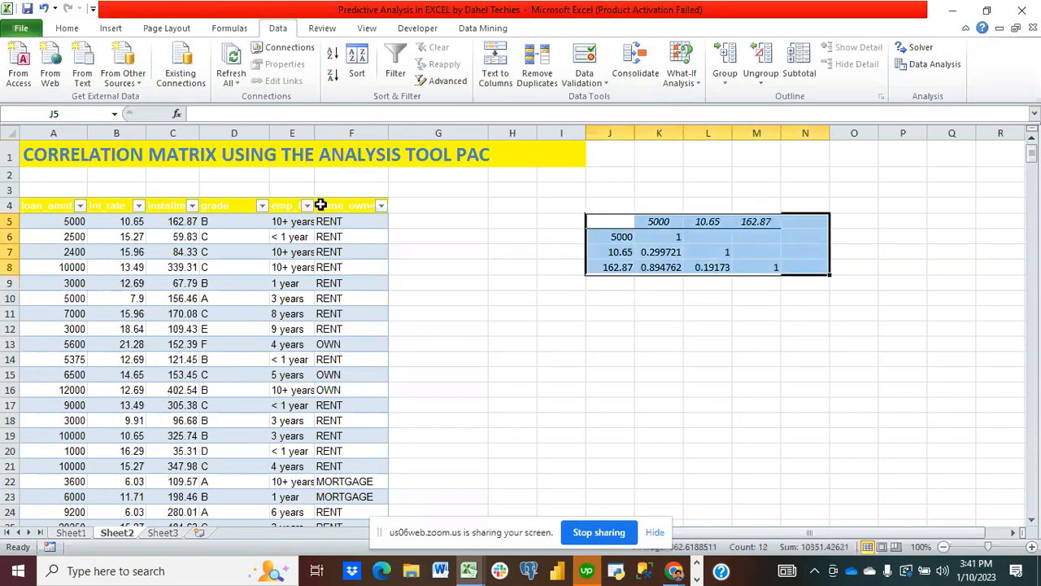
{"action": "left_click", "coordinate": [112, 29]}
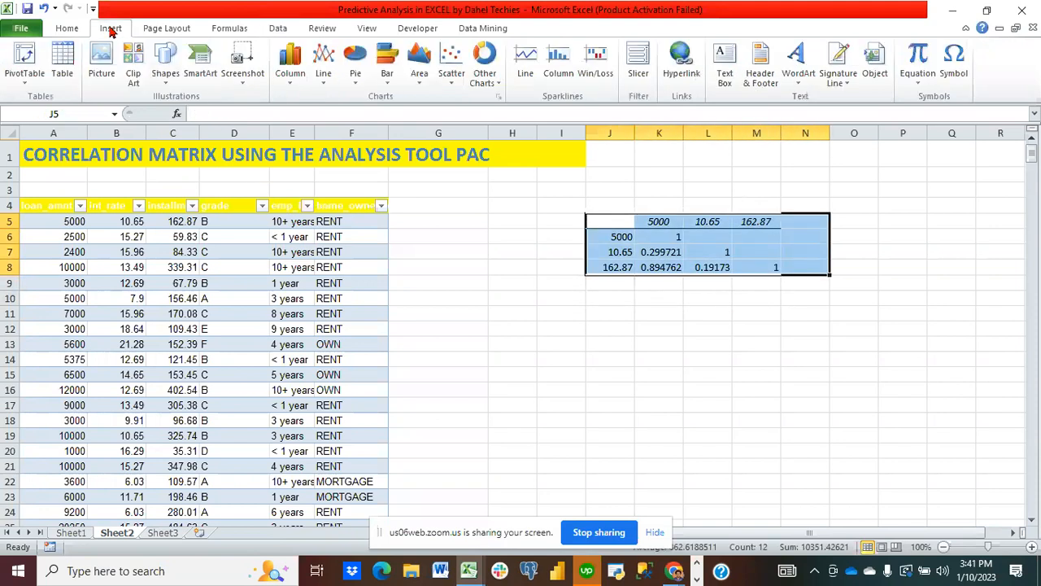
{"action": "left_click", "coordinate": [324, 90]}
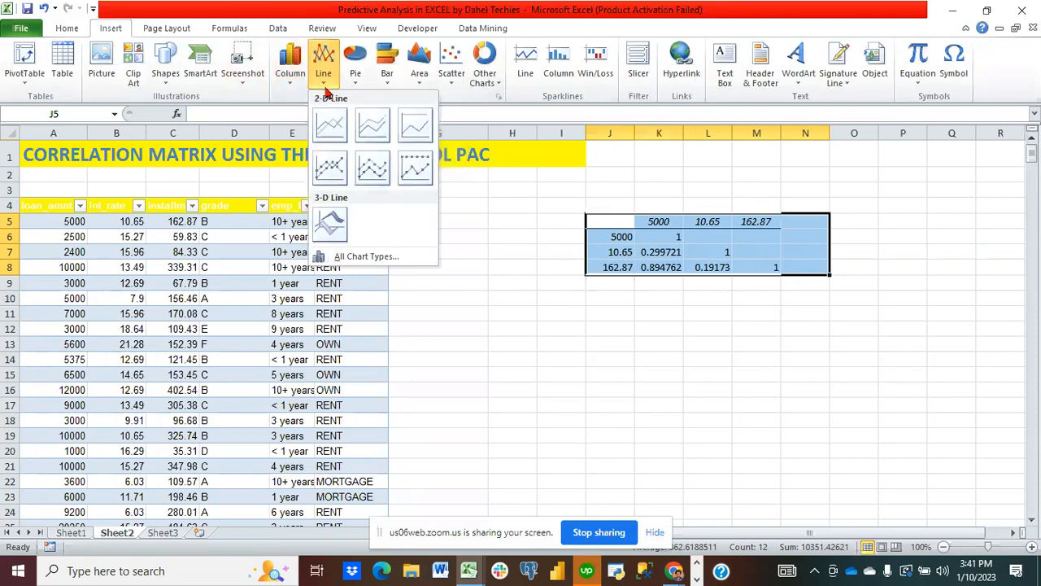
{"action": "left_click", "coordinate": [386, 135]}
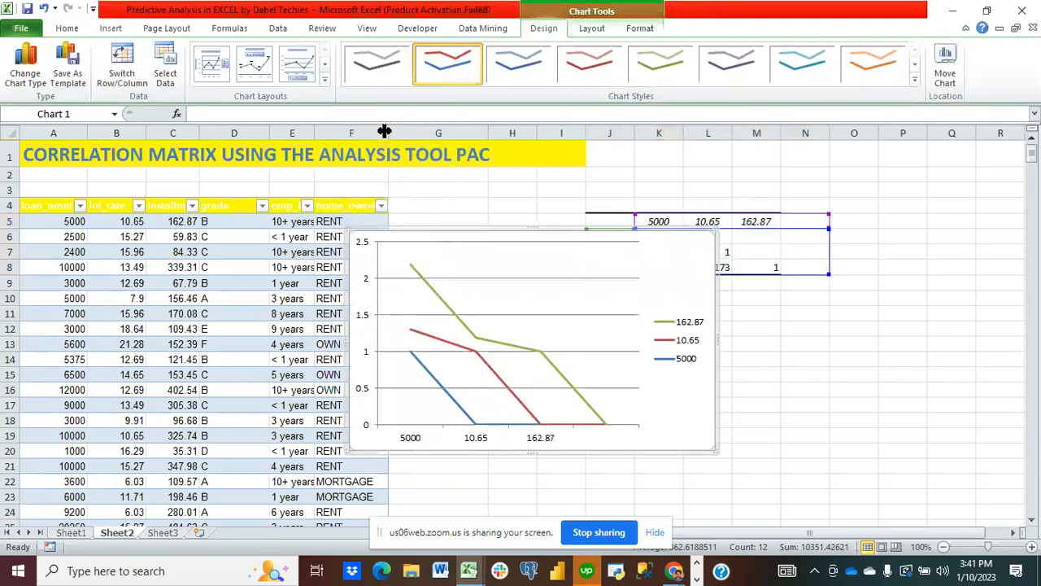
{"action": "left_click_drag", "start_coordinate": [663, 264], "coordinate": [820, 337]}
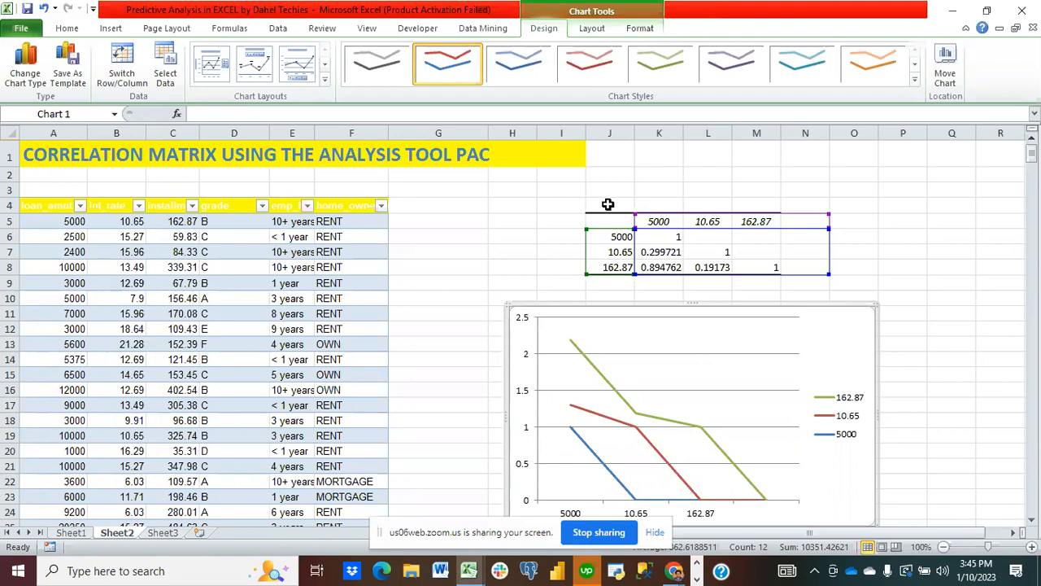
{"action": "left_click", "coordinate": [659, 235]}
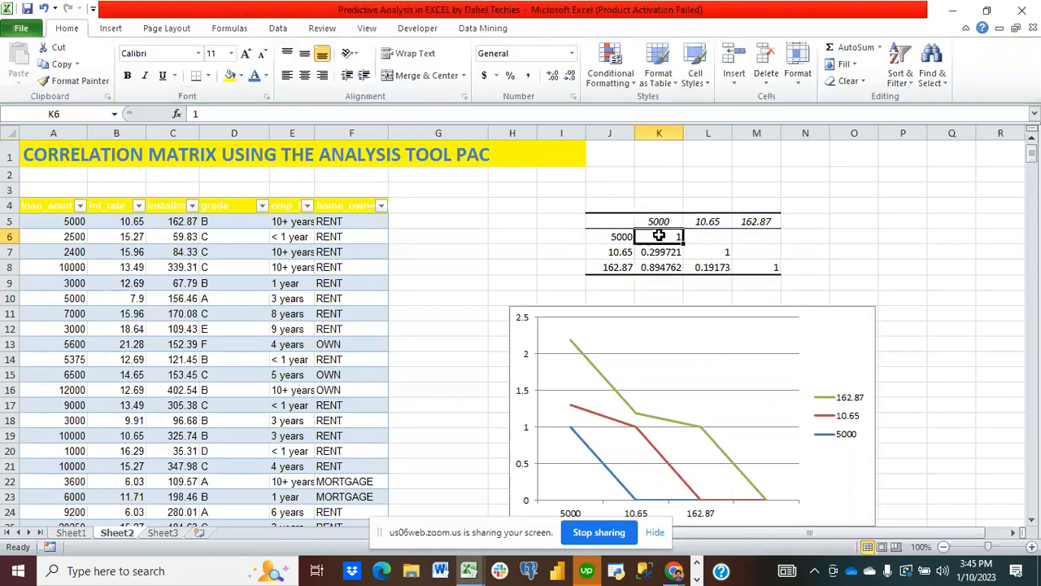
{"action": "left_click", "coordinate": [710, 252]}
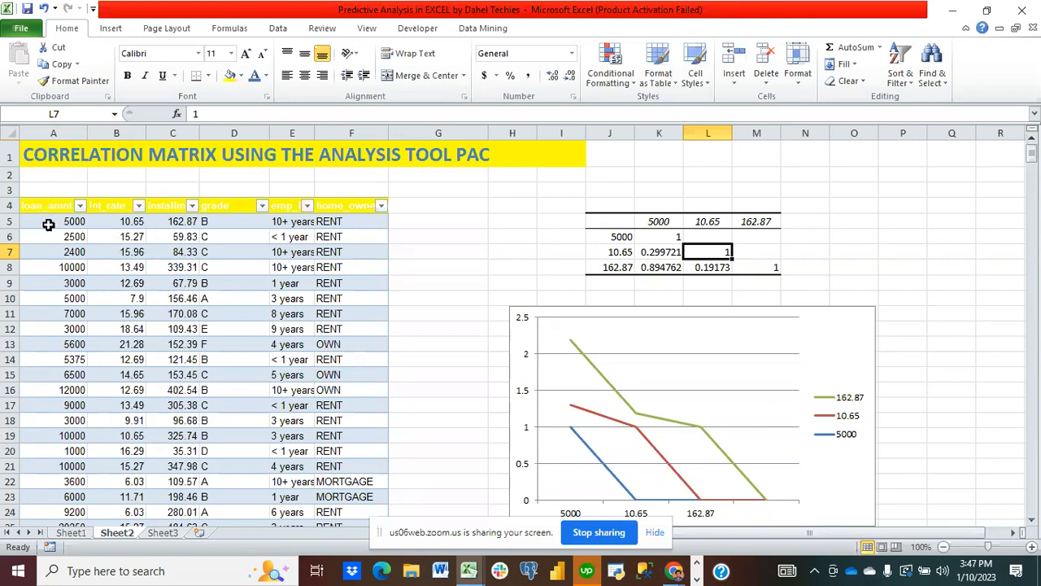
{"action": "scroll", "coordinate": [49, 226], "scroll_direction": "down", "scroll_amount": 7}
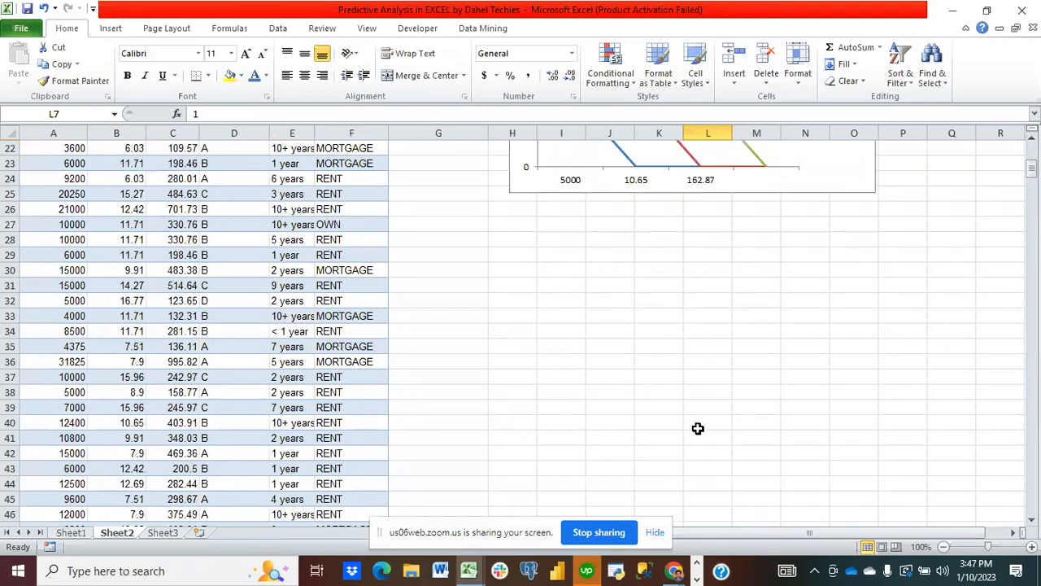
{"action": "left_click", "coordinate": [515, 275]}
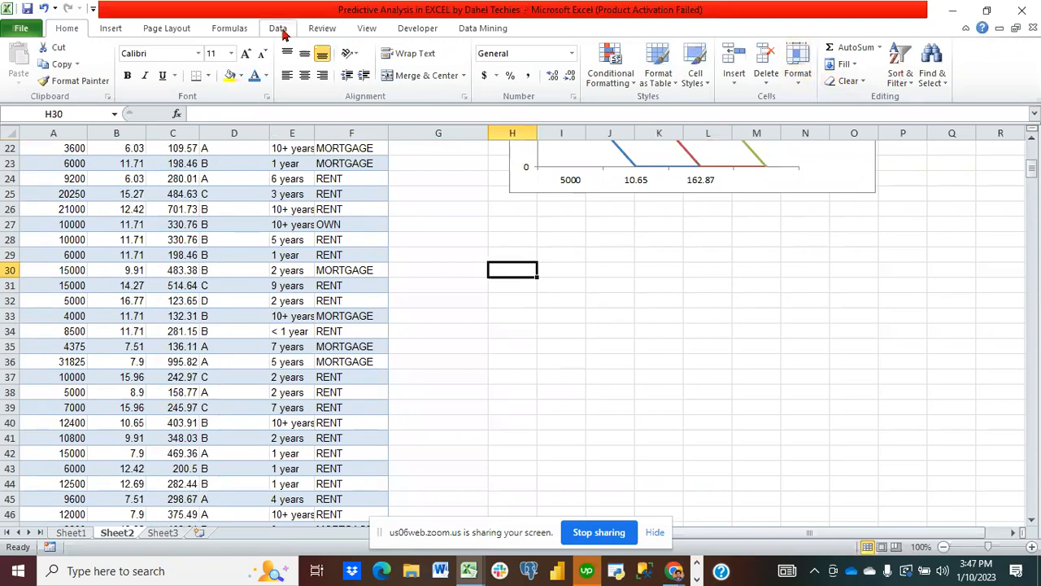
{"action": "scroll", "coordinate": [219, 316], "scroll_direction": "up", "scroll_amount": 7}
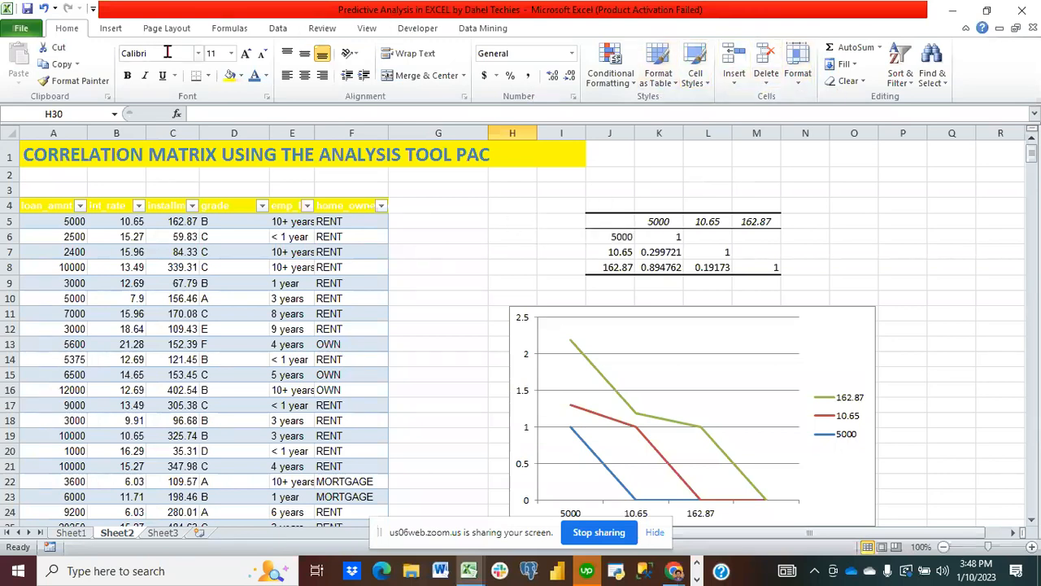
Start another Correlation analysis and replace its input range with A4:C5, starting at the table's header row
{"action": "left_click", "coordinate": [278, 29]}
{"action": "left_click", "coordinate": [935, 65]}
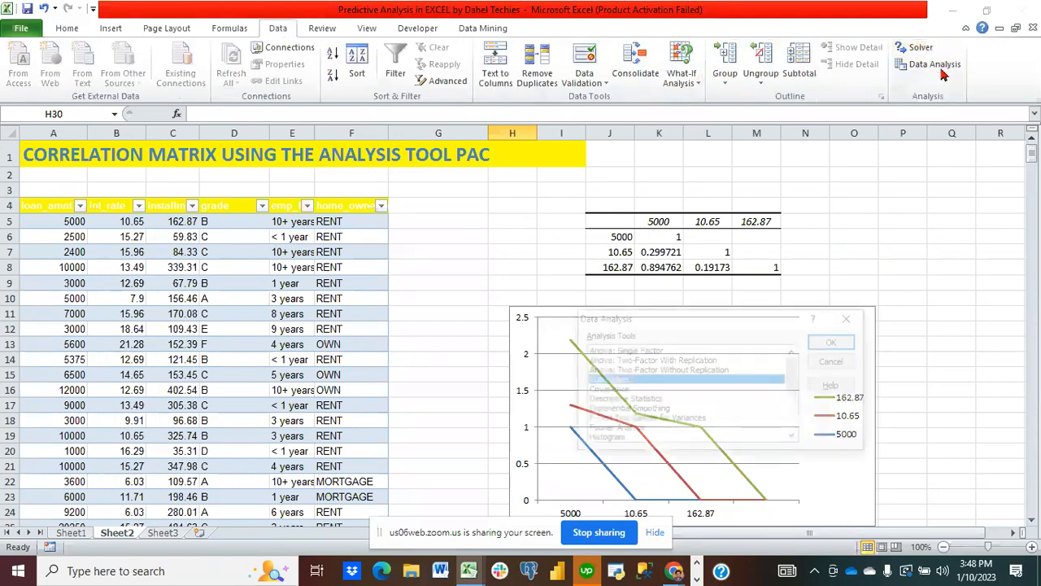
{"action": "left_click", "coordinate": [835, 343]}
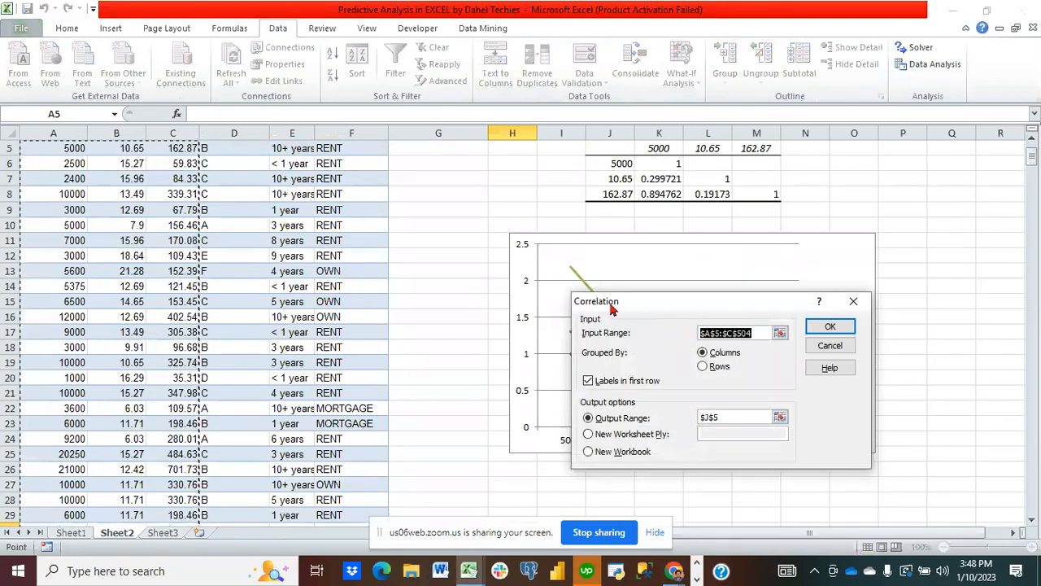
{"action": "left_click", "coordinate": [756, 332]}
{"action": "key", "text": "BackSpace"}
{"action": "key", "text": "BackSpace"}
{"action": "key", "text": "BackSpace"}
{"action": "key", "text": "BackSpace"}
{"action": "key", "text": "BackSpace"}
{"action": "key", "text": "BackSpace"}
{"action": "key", "text": "BackSpace"}
{"action": "key", "text": "BackSpace"}
{"action": "key", "text": "BackSpace"}
{"action": "key", "text": "BackSpace"}
{"action": "key", "text": "BackSpace"}
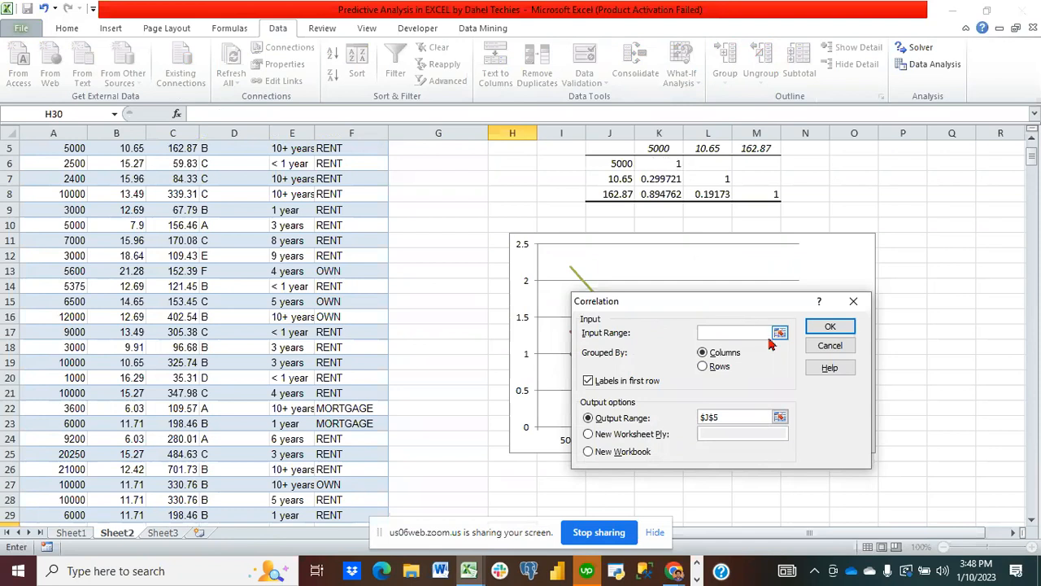
{"action": "left_click", "coordinate": [780, 333]}
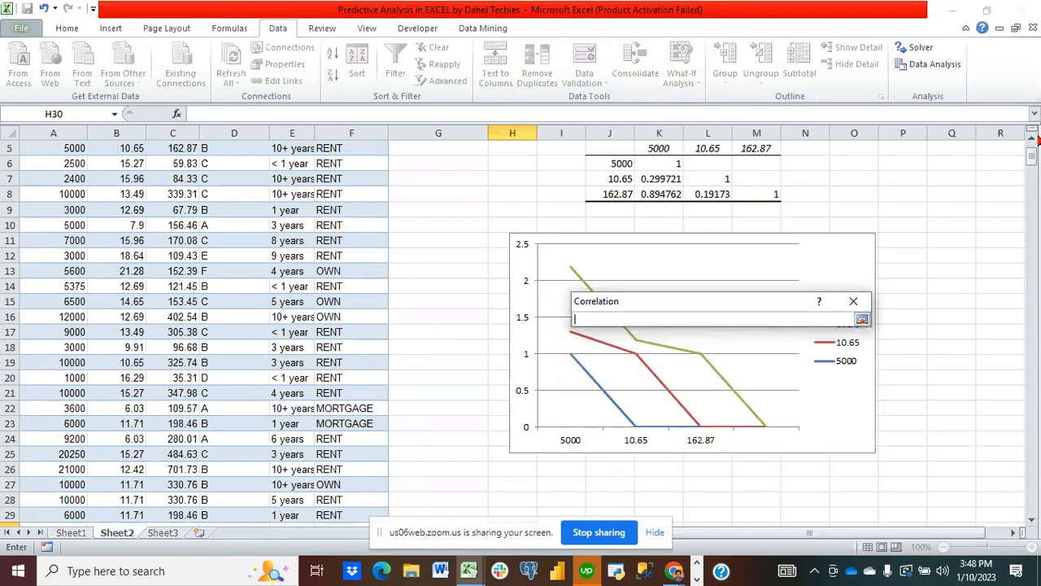
{"action": "scroll", "coordinate": [1034, 140], "scroll_direction": "up", "scroll_amount": 2}
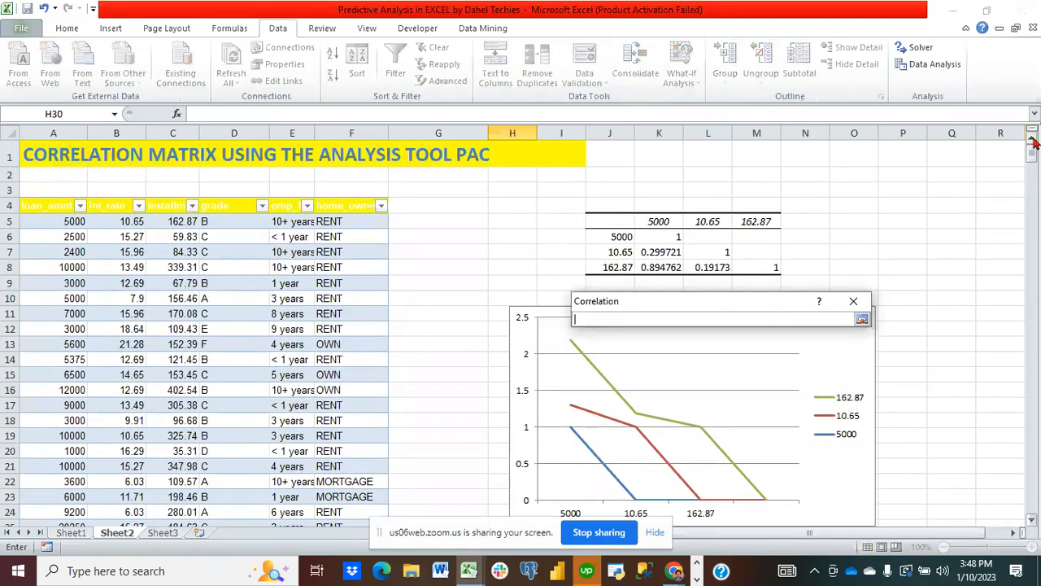
{"action": "left_click", "coordinate": [44, 205]}
{"action": "left_click_drag", "start_coordinate": [86, 212], "coordinate": [168, 222]}
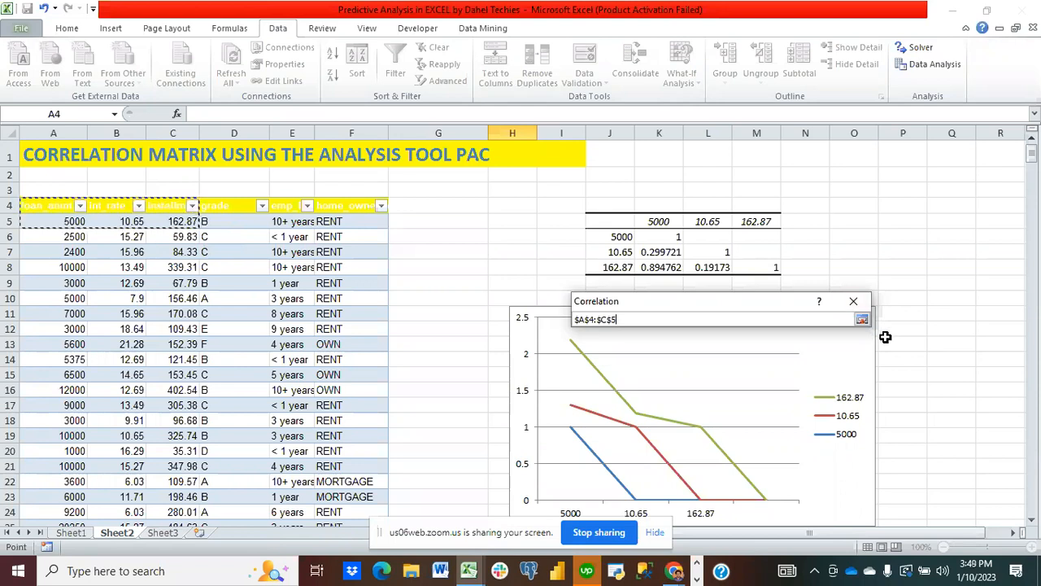
{"action": "left_click", "coordinate": [864, 324]}
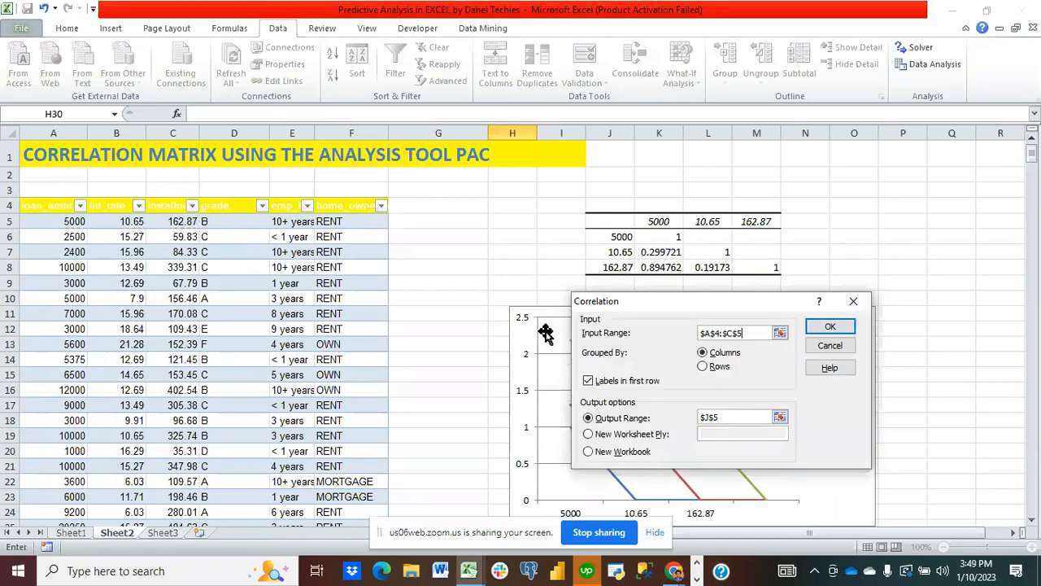
Set the correlation output range to P5 and run the analysis by columns with labels in the first row
{"action": "left_click", "coordinate": [779, 418]}
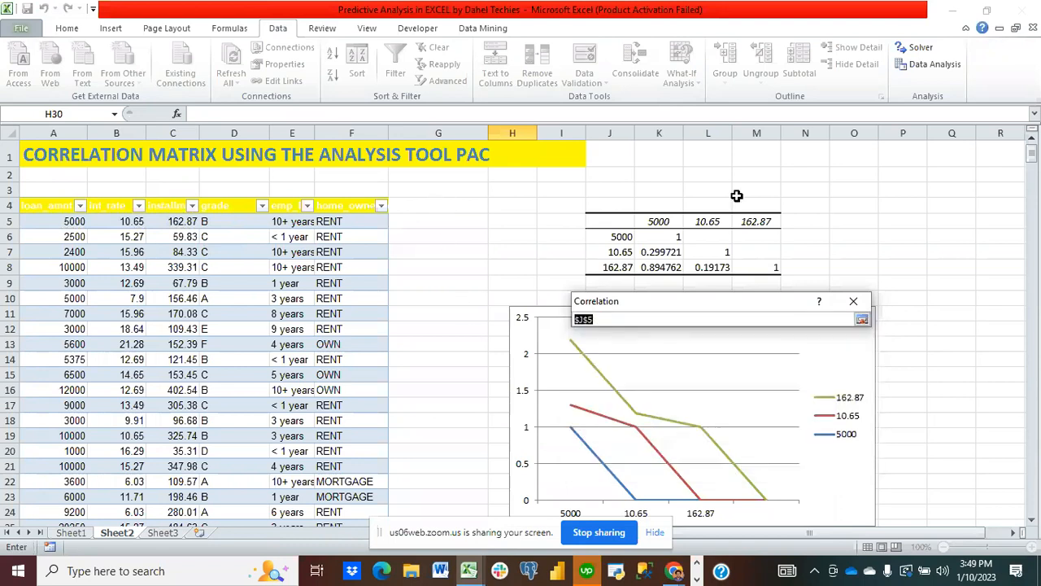
{"action": "left_click", "coordinate": [908, 220]}
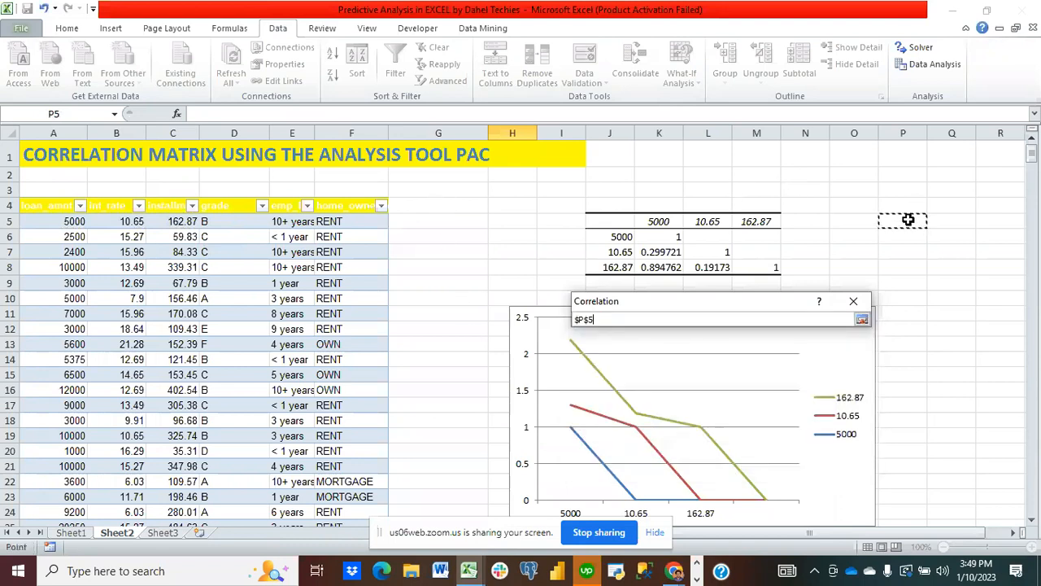
{"action": "left_click", "coordinate": [862, 322]}
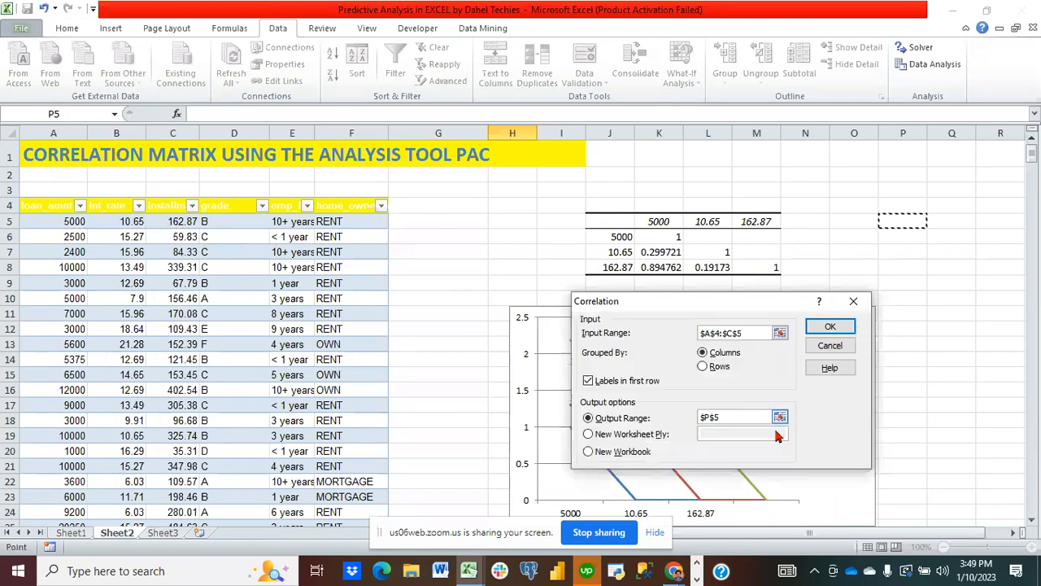
{"action": "left_click", "coordinate": [826, 326]}
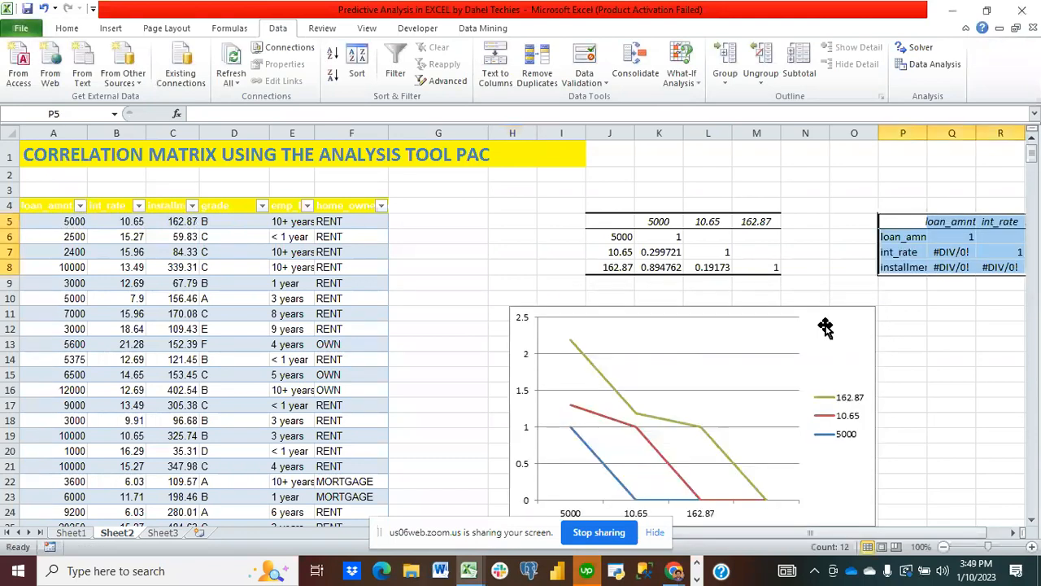
Examine the new correlation matrix at P5, including the int_rate and loan_amnt coefficient in Q7
{"action": "left_click", "coordinate": [1015, 535]}
{"action": "left_click", "coordinate": [1016, 534]}
{"action": "left_click", "coordinate": [1015, 534]}
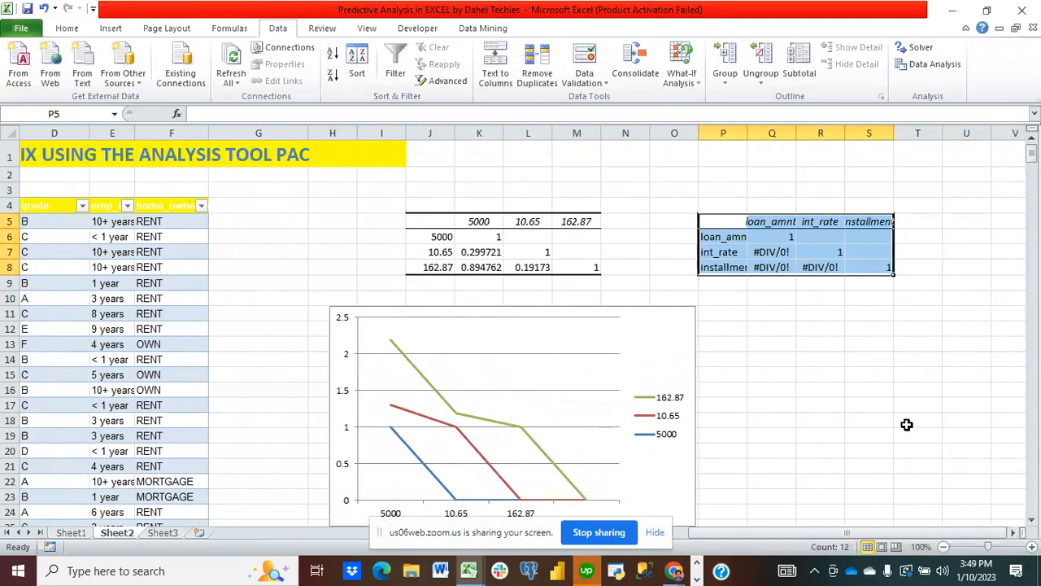
{"action": "left_click", "coordinate": [829, 343]}
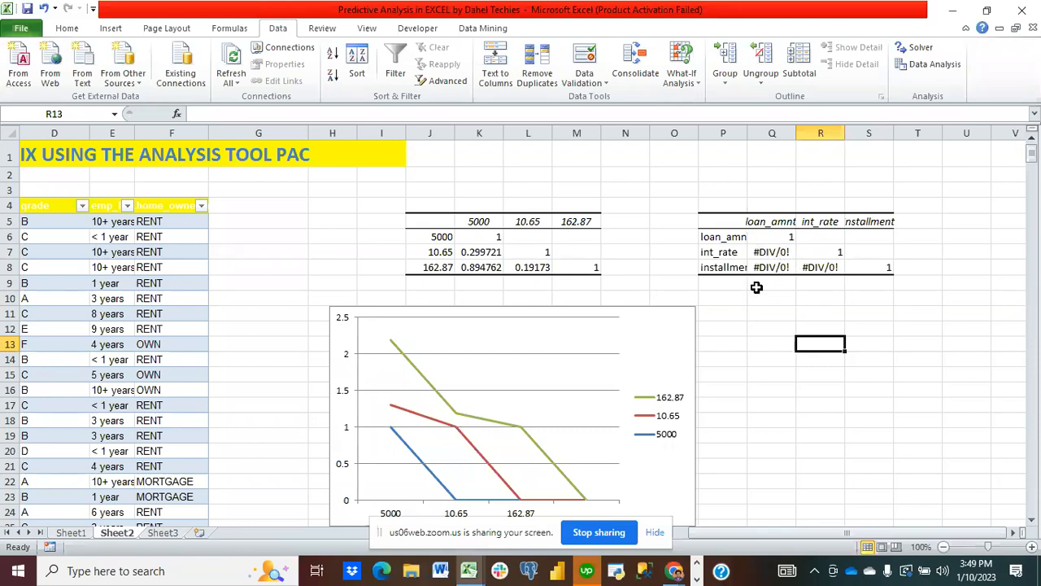
{"action": "left_click", "coordinate": [772, 253]}
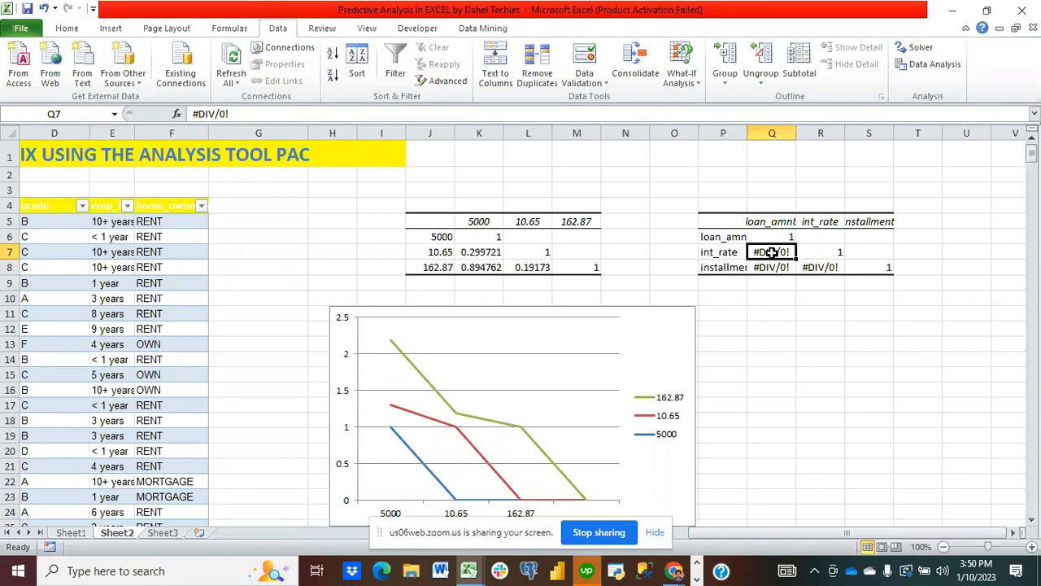
{"action": "left_click", "coordinate": [821, 311]}
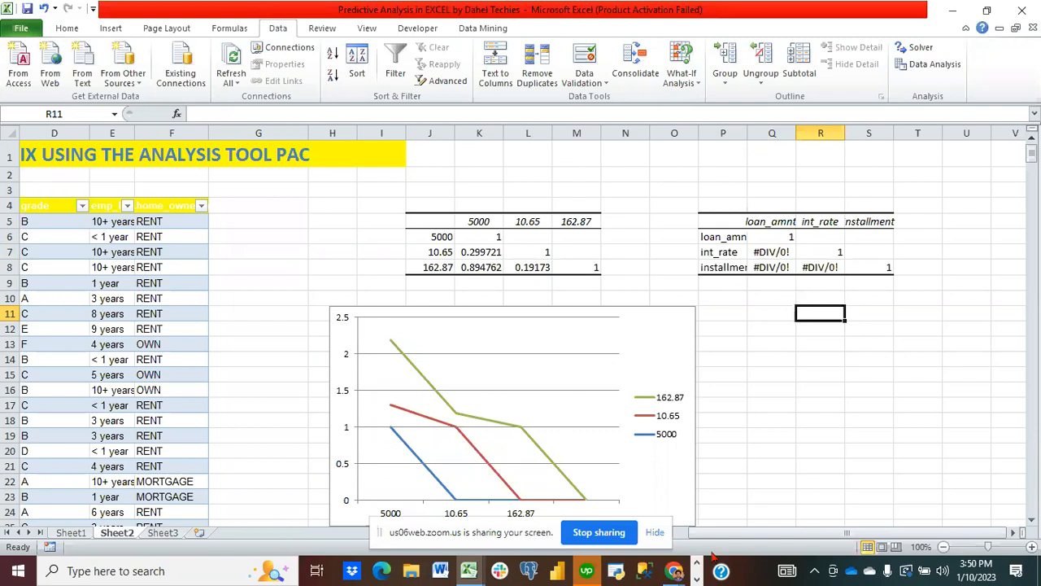
Switch to Chrome, search Google for "formula for correlation coefficient in statistics" and expand the answer on how to calculate a correlation coefficient
{"action": "mouse_move", "coordinate": [674, 572]}
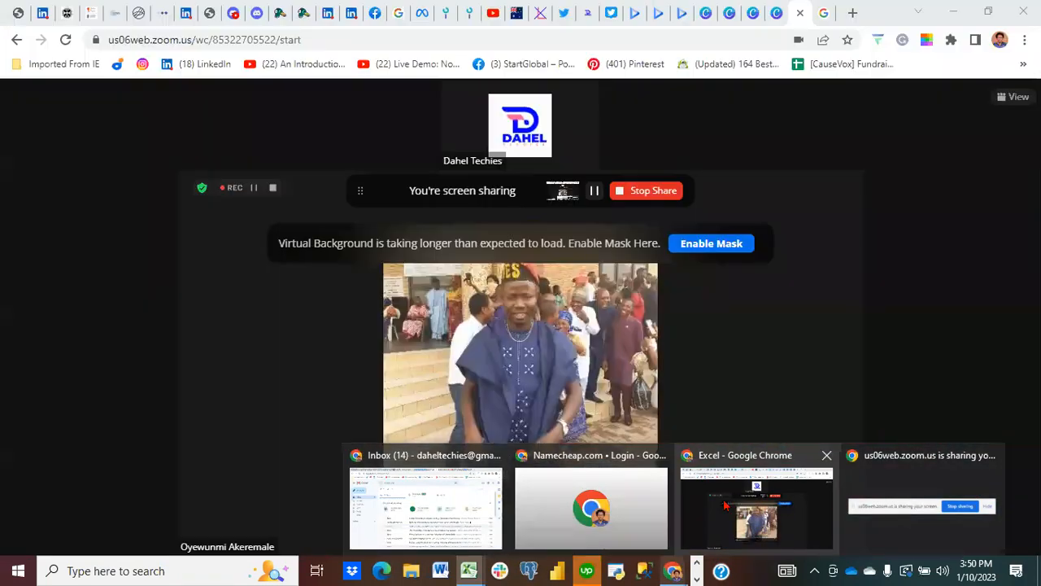
{"action": "left_click", "coordinate": [725, 505]}
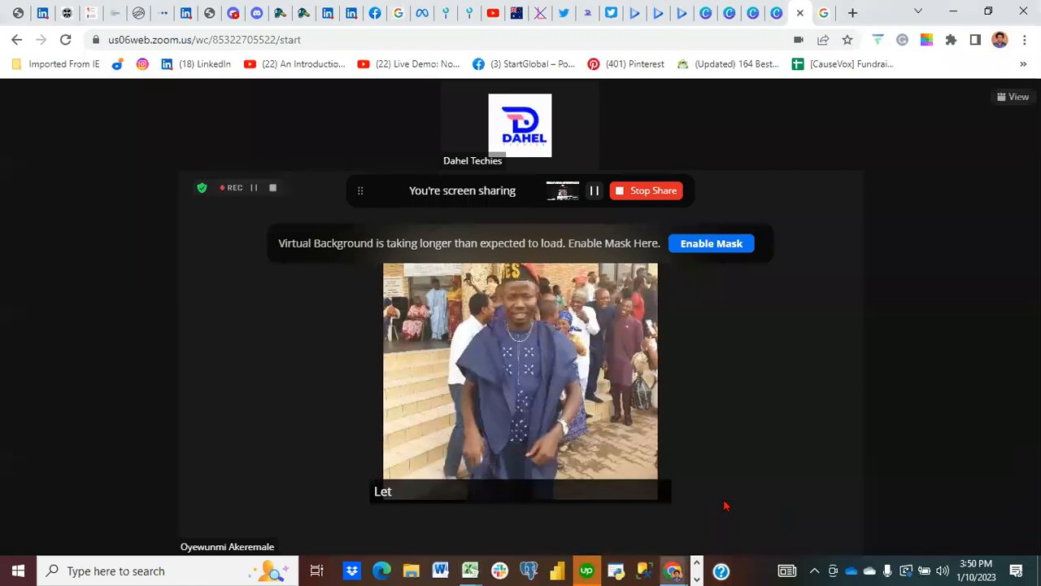
{"action": "left_click", "coordinate": [852, 13]}
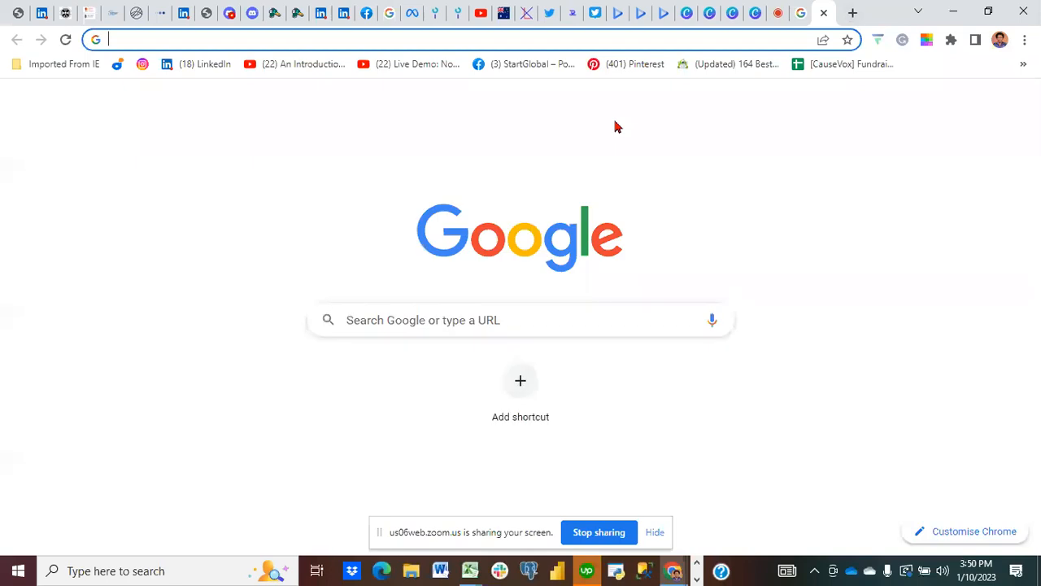
{"action": "type", "text": "formula f"}
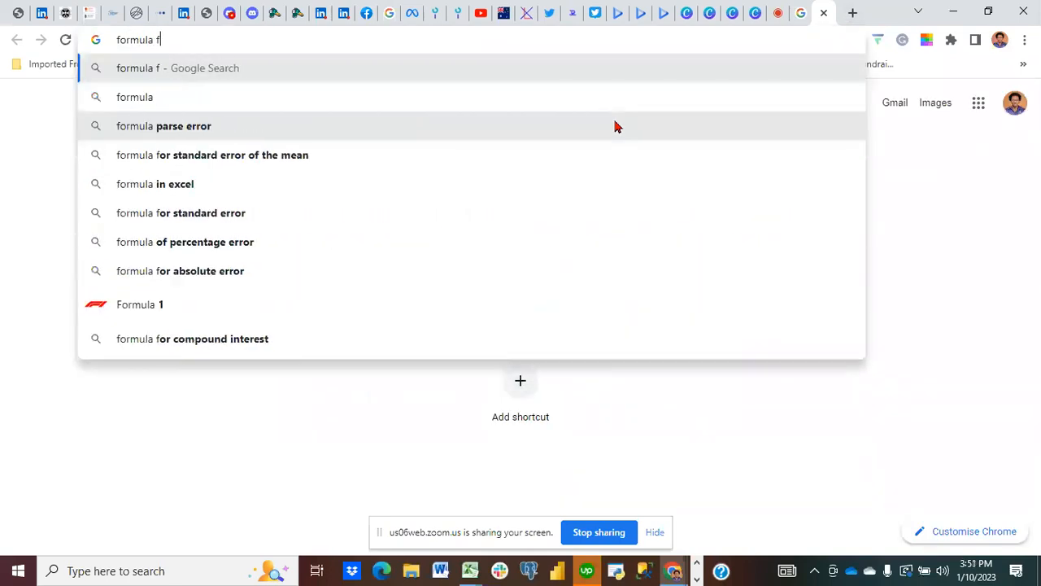
{"action": "type", "text": "or correlation"}
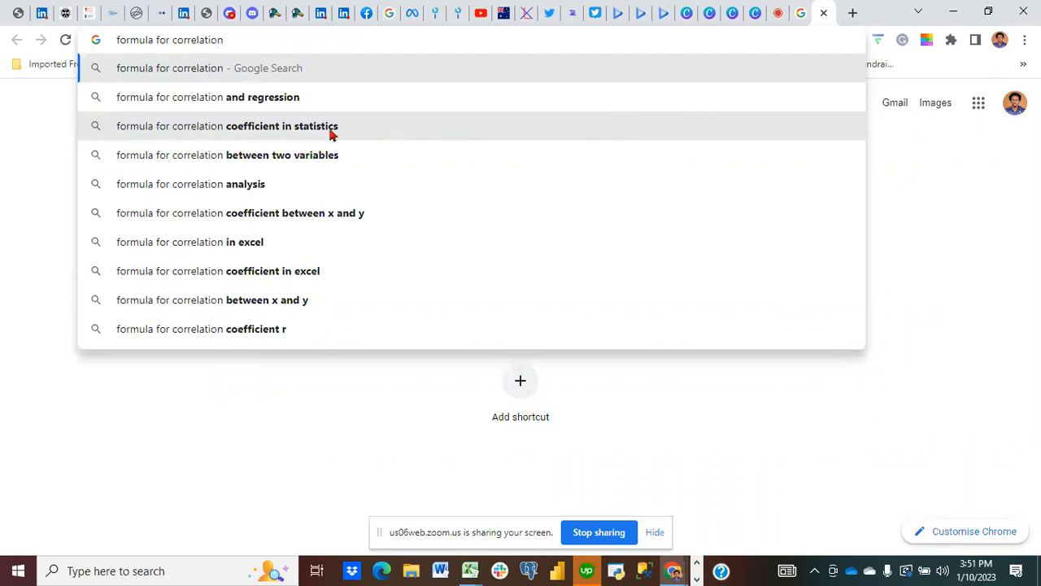
{"action": "key", "text": "Down"}
{"action": "key", "text": "Down"}
{"action": "key", "text": "Return"}
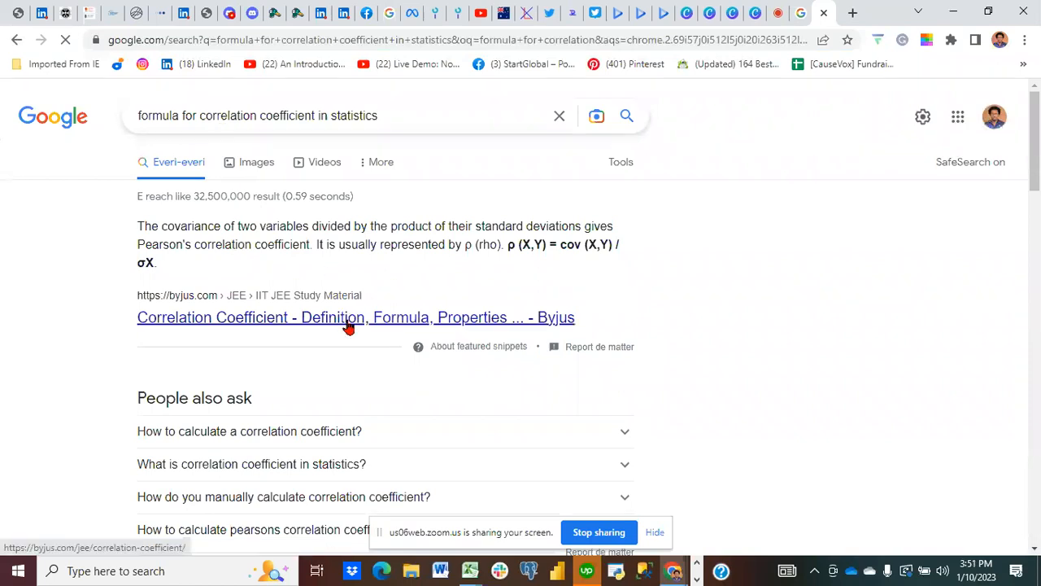
{"action": "left_click", "coordinate": [346, 433]}
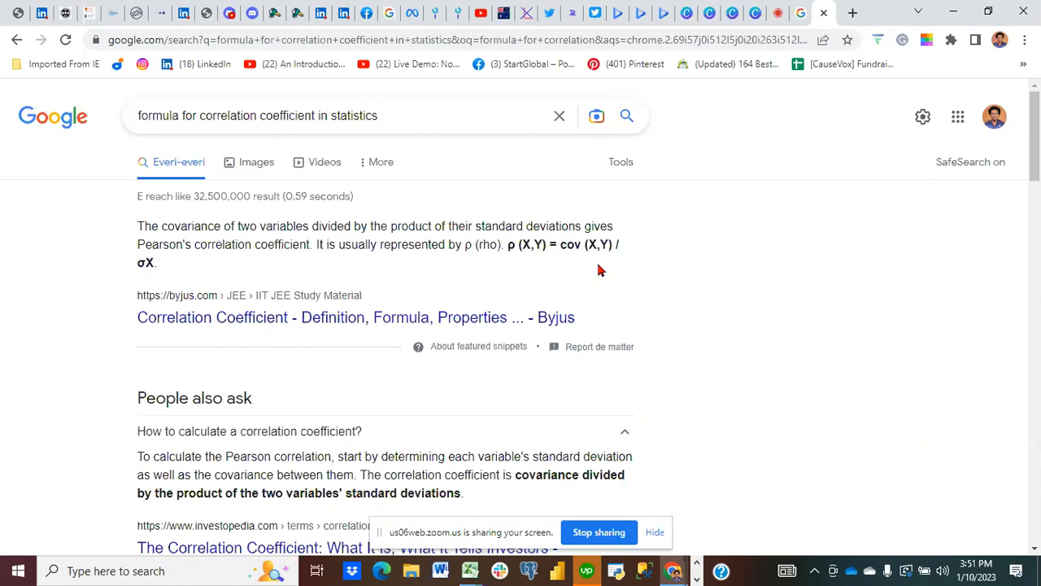
Switch back to the Predictive Analysis workbook in Excel and enter the test formula =13/0 in cell Q13
{"action": "left_click", "coordinate": [777, 15]}
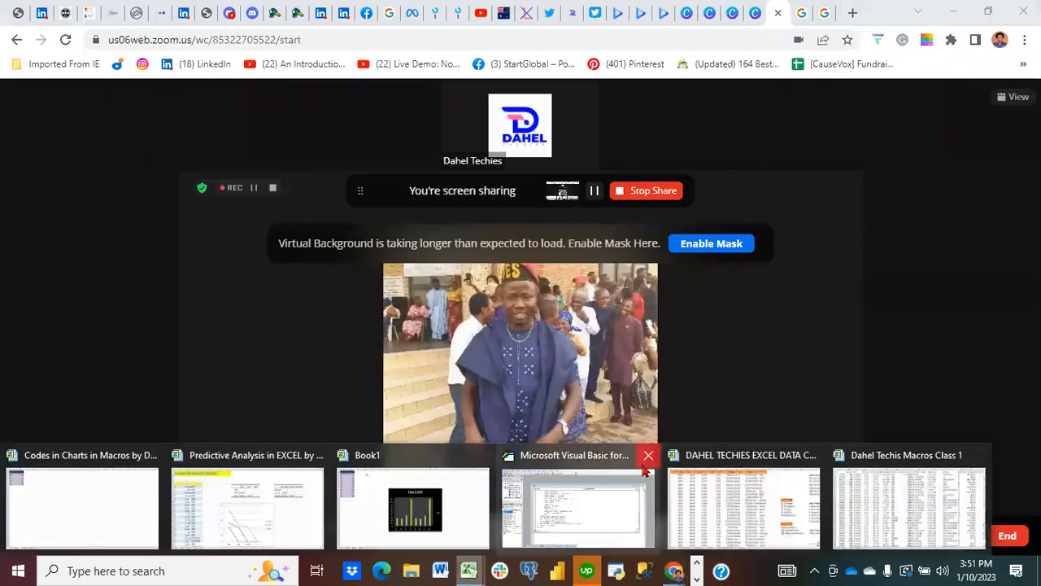
{"action": "mouse_move", "coordinate": [467, 514]}
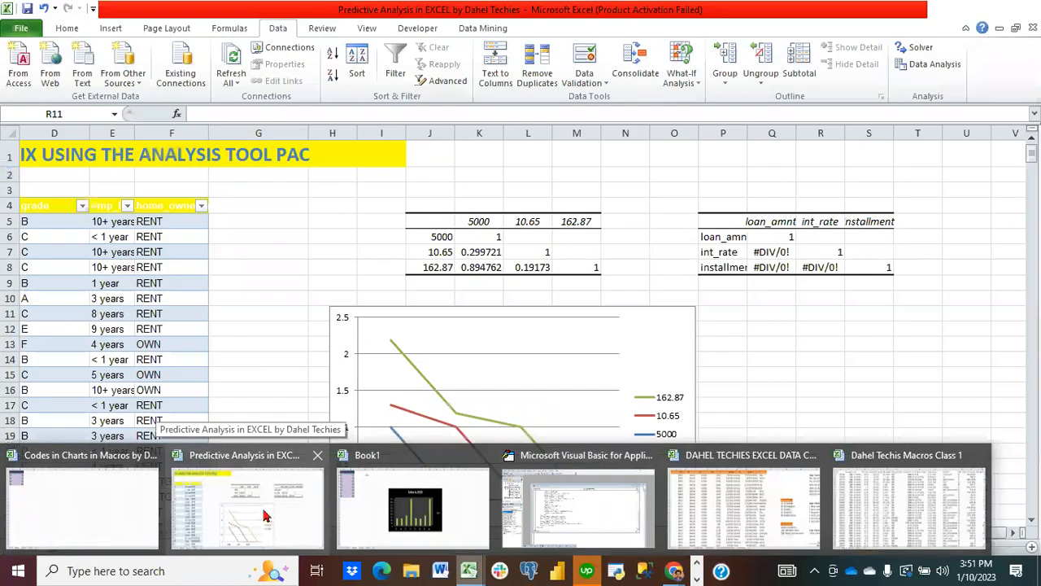
{"action": "left_click", "coordinate": [264, 515]}
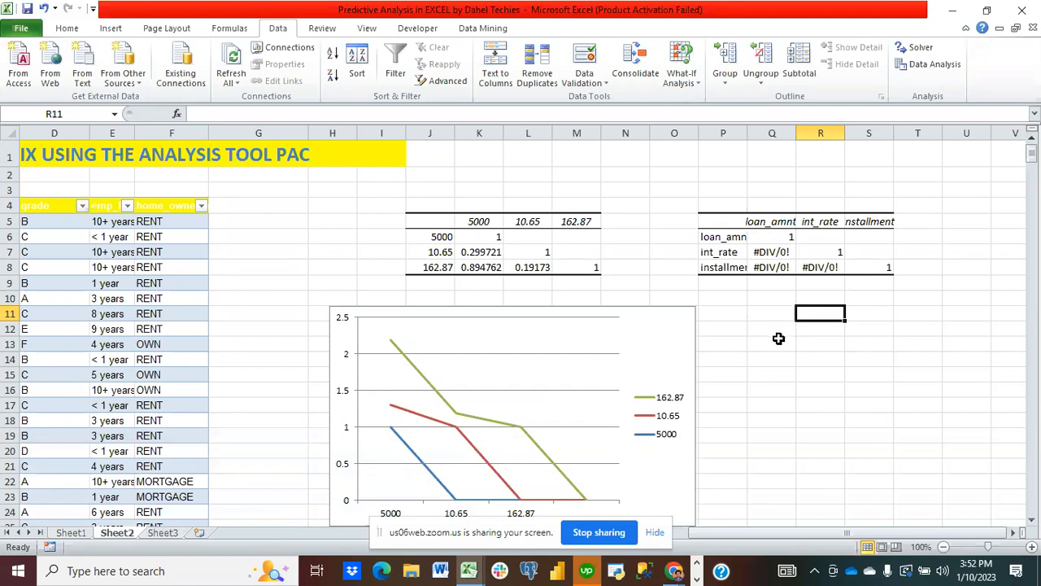
{"action": "left_click", "coordinate": [778, 339]}
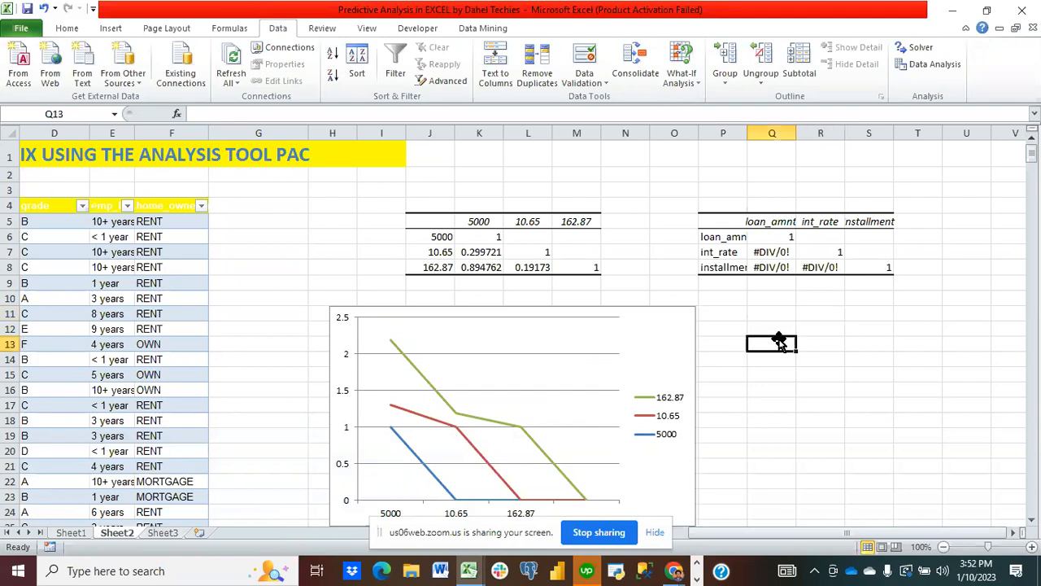
{"action": "type", "text": "13/"}
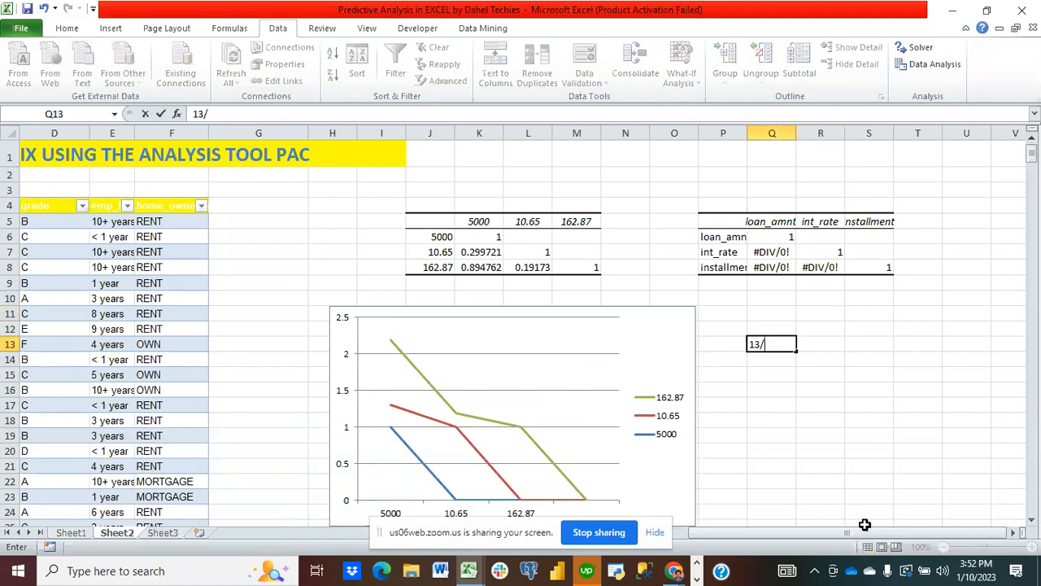
{"action": "key", "text": "BackSpace"}
{"action": "key", "text": "BackSpace"}
{"action": "key", "text": "BackSpace"}
{"action": "type", "text": "=13"}
{"action": "type", "text": "/0"}
{"action": "key", "text": "Return"}
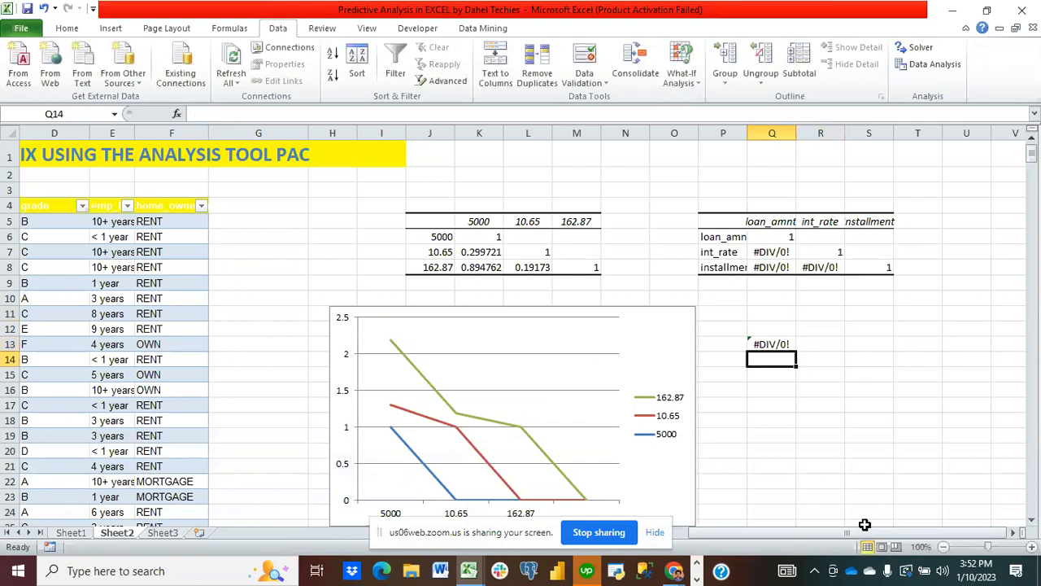
{"action": "left_click", "coordinate": [780, 344]}
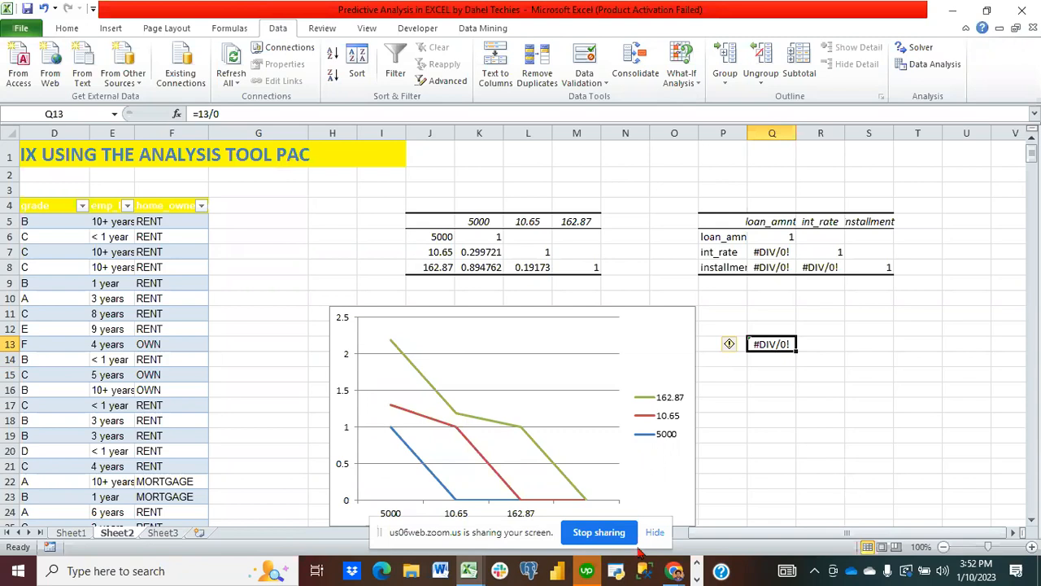
Review the correlation coefficient formula in Chrome's Google results again and return to the Predictive Analysis workbook in Excel
{"action": "mouse_move", "coordinate": [673, 573]}
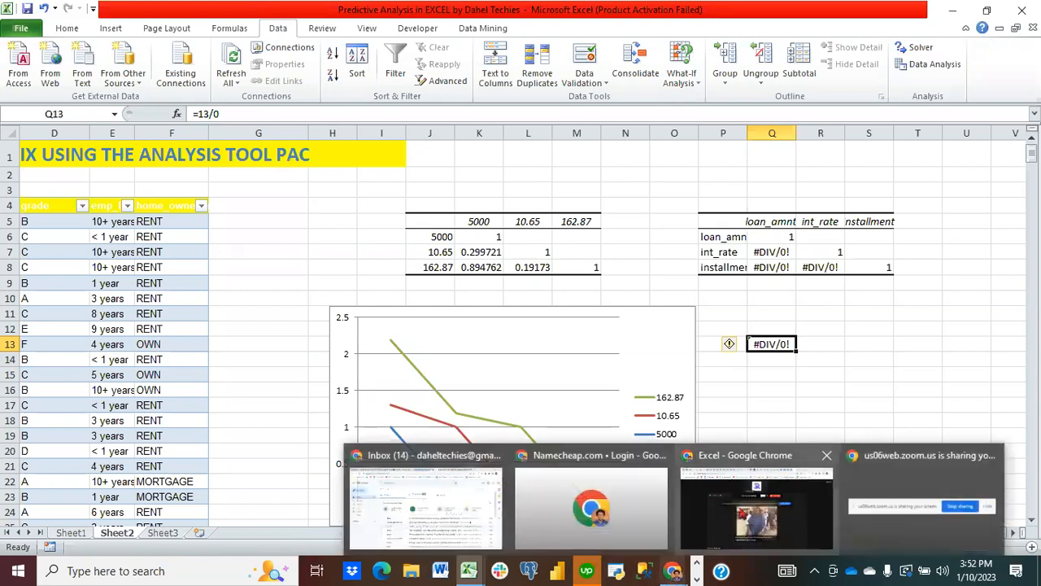
{"action": "left_click", "coordinate": [755, 503]}
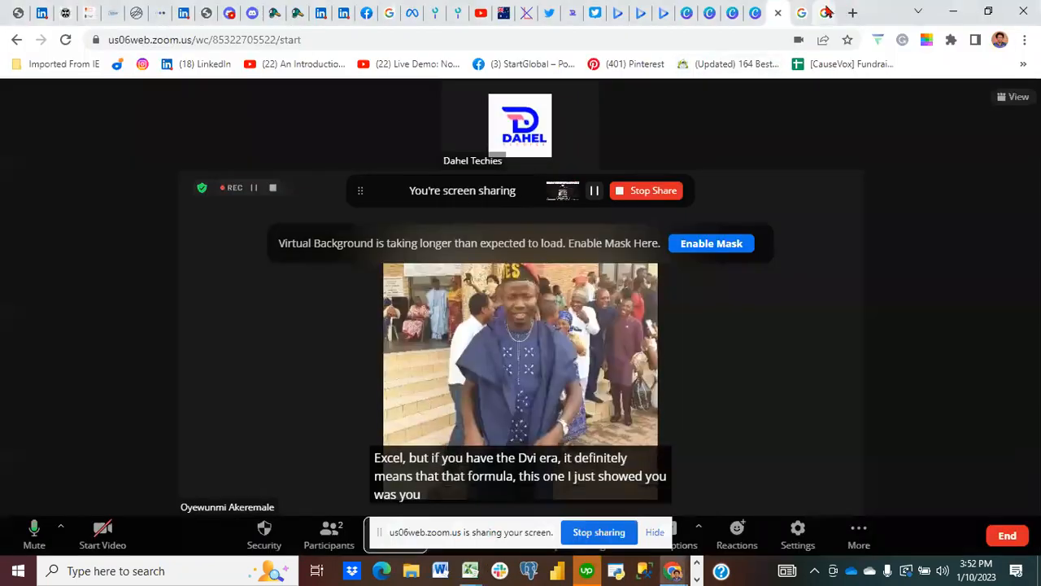
{"action": "left_click", "coordinate": [806, 13]}
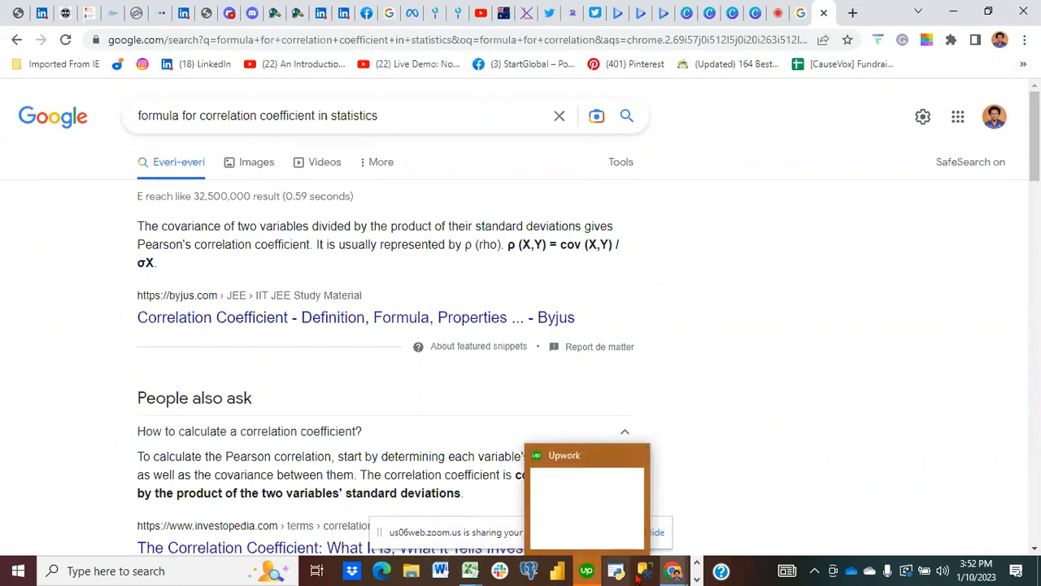
{"action": "mouse_move", "coordinate": [675, 572]}
{"action": "mouse_move", "coordinate": [469, 572]}
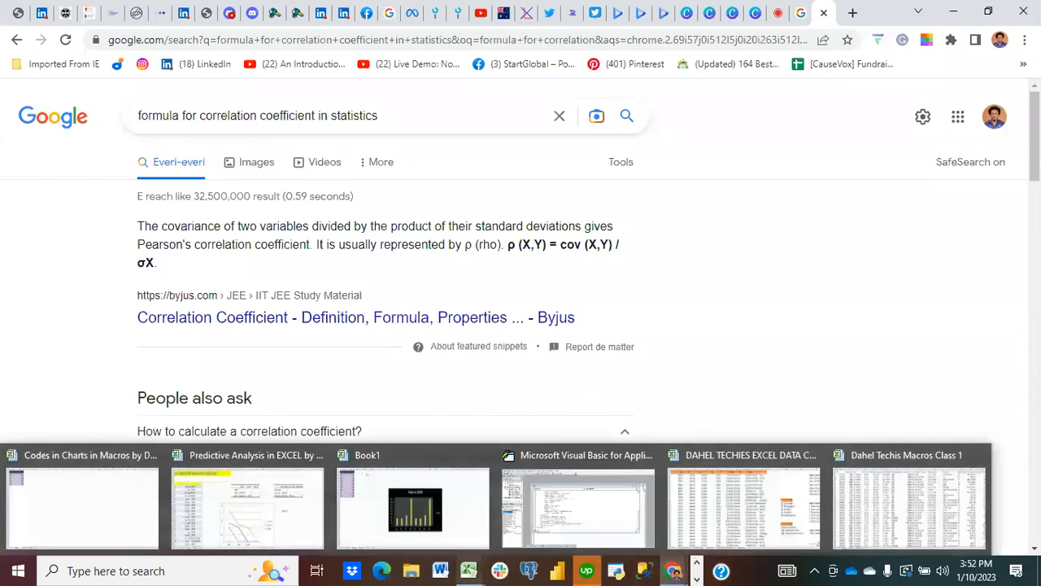
{"action": "mouse_move", "coordinate": [734, 507]}
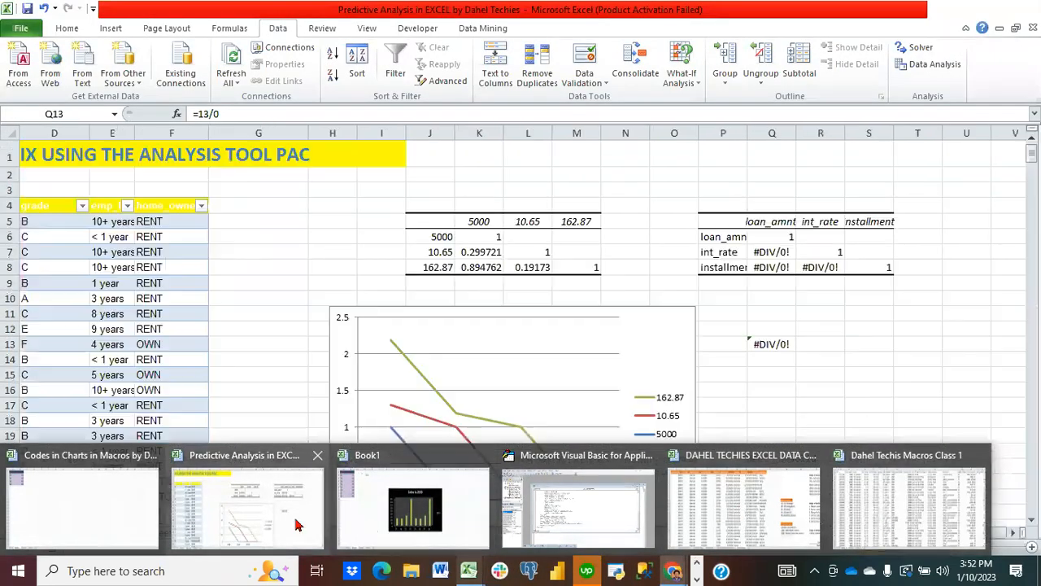
{"action": "left_click", "coordinate": [264, 521]}
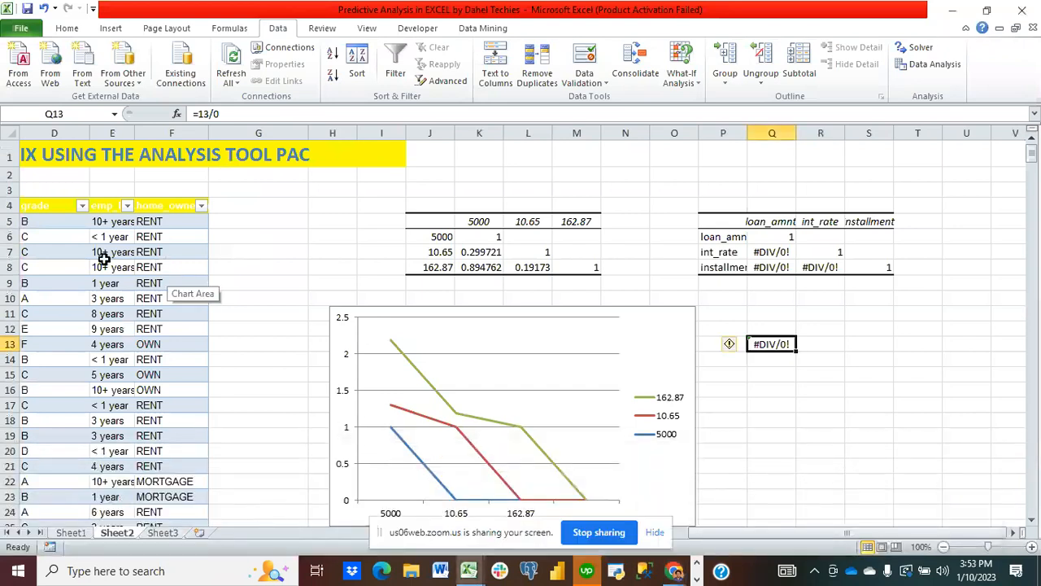
Start a new Correlation analysis from the data analysis tools and set its input range to $A$4:$C$9
{"action": "scroll", "coordinate": [104, 259], "scroll_direction": "left", "scroll_amount": 2}
{"action": "scroll", "coordinate": [104, 259], "scroll_direction": "left", "scroll_amount": 1}
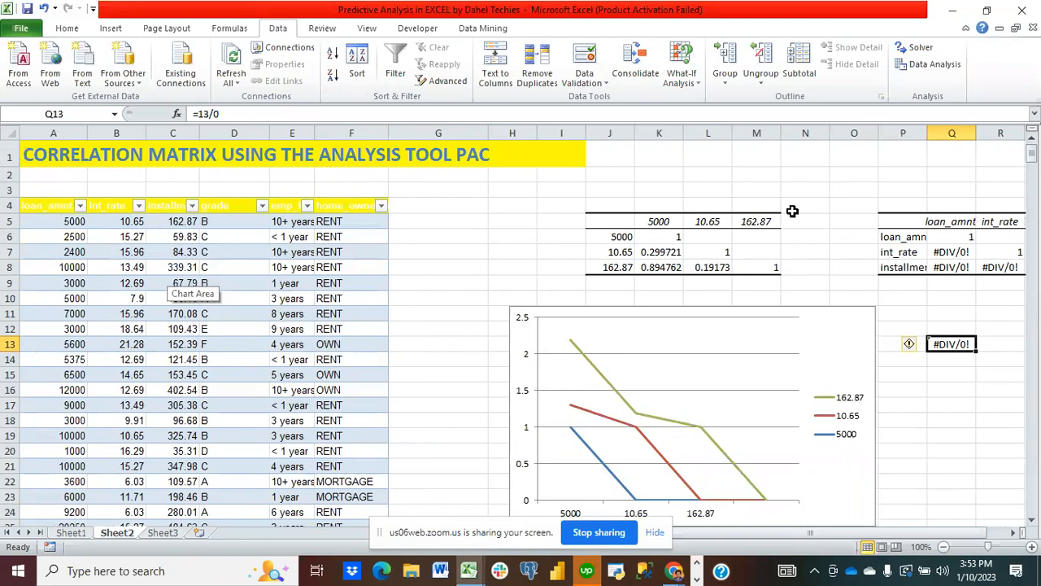
{"action": "left_click", "coordinate": [924, 69]}
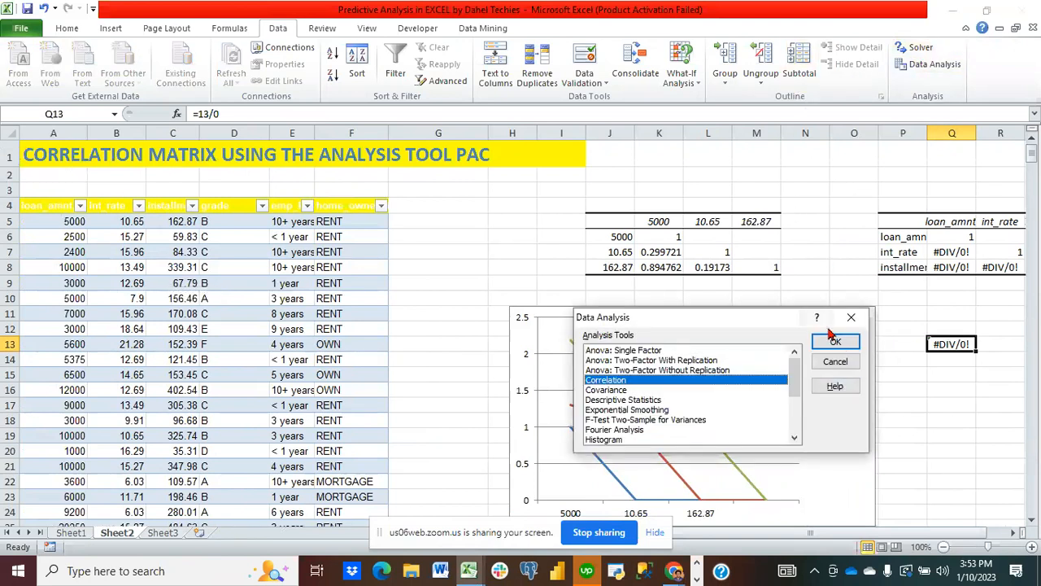
{"action": "left_click", "coordinate": [831, 342]}
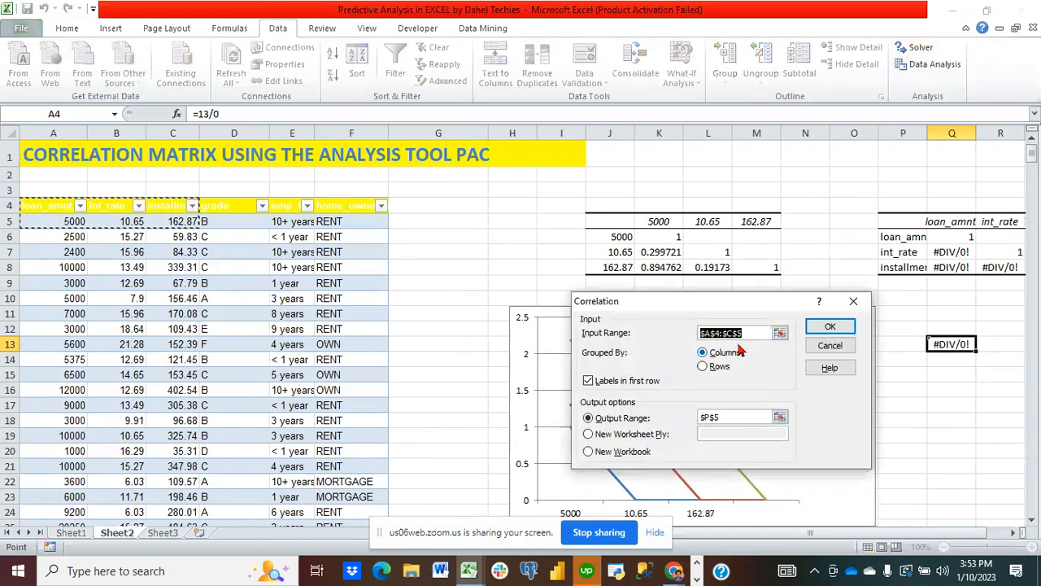
{"action": "left_click", "coordinate": [779, 333]}
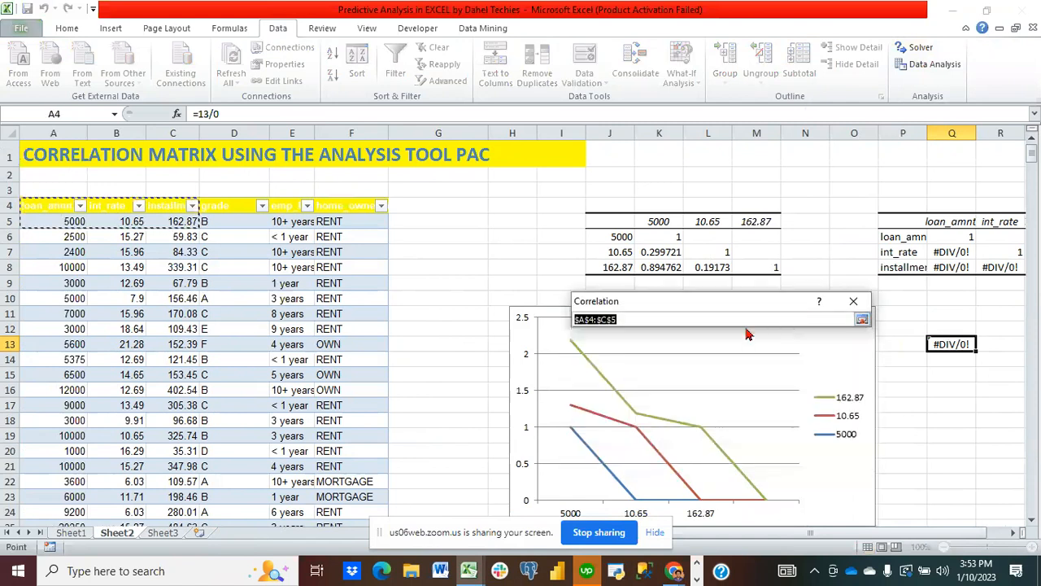
{"action": "left_click", "coordinate": [41, 210]}
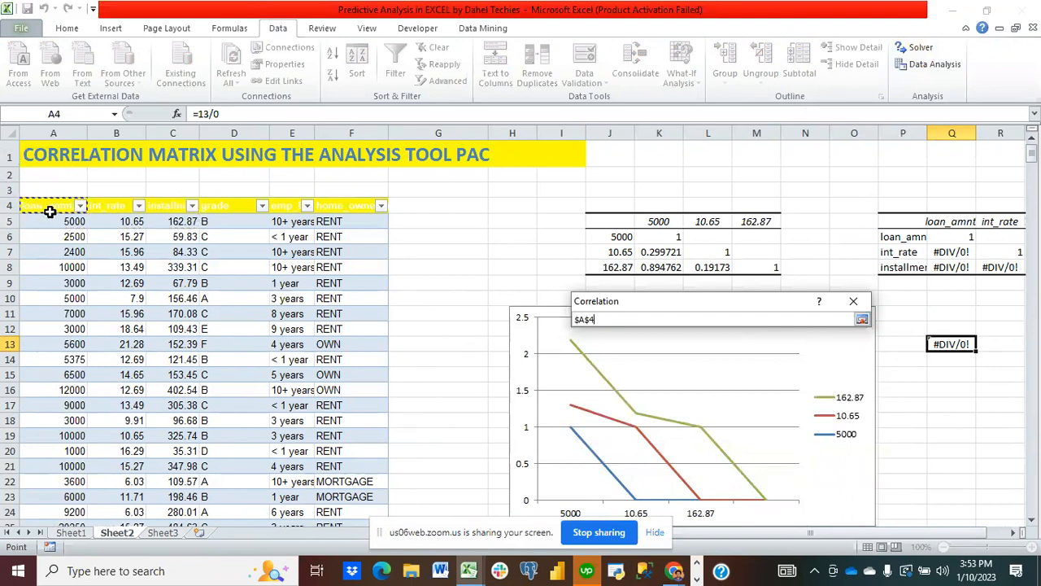
{"action": "left_click_drag", "start_coordinate": [51, 213], "coordinate": [174, 284]}
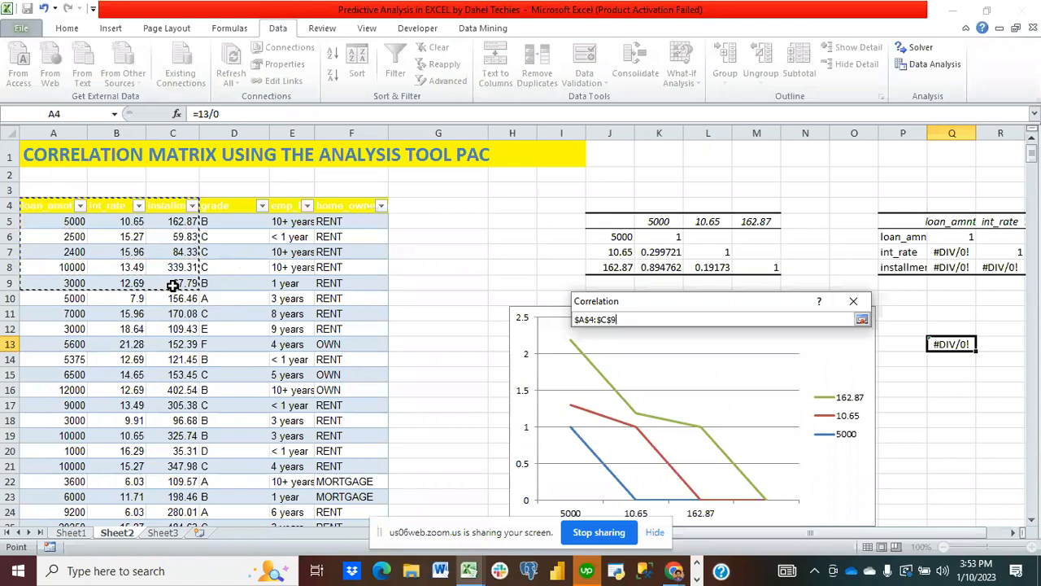
{"action": "left_click", "coordinate": [862, 320]}
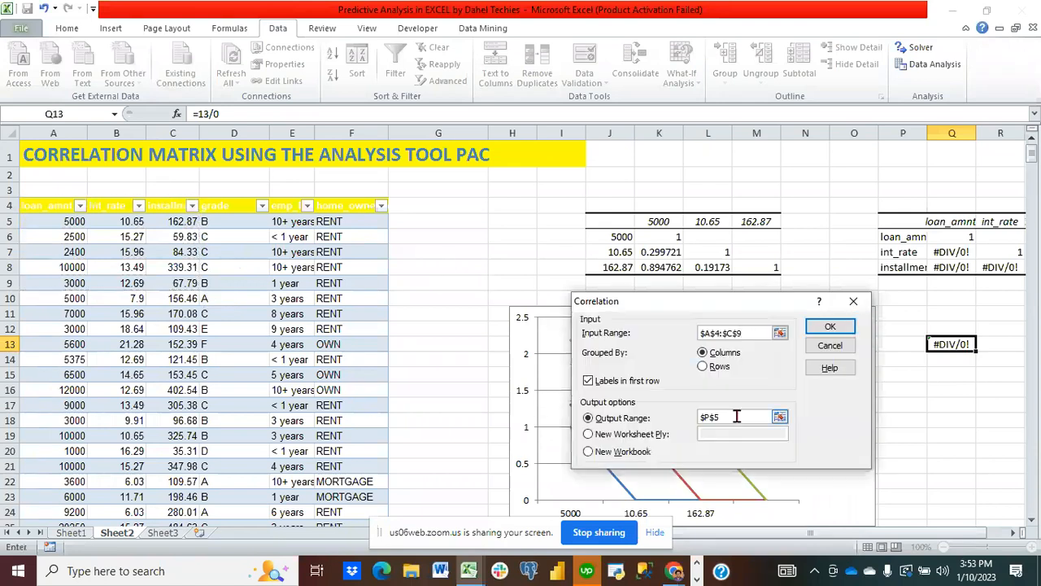
Set the correlation output range to $P$15 and generate the matrix for loan_amnt, int_rate and installment
{"action": "left_click", "coordinate": [779, 419]}
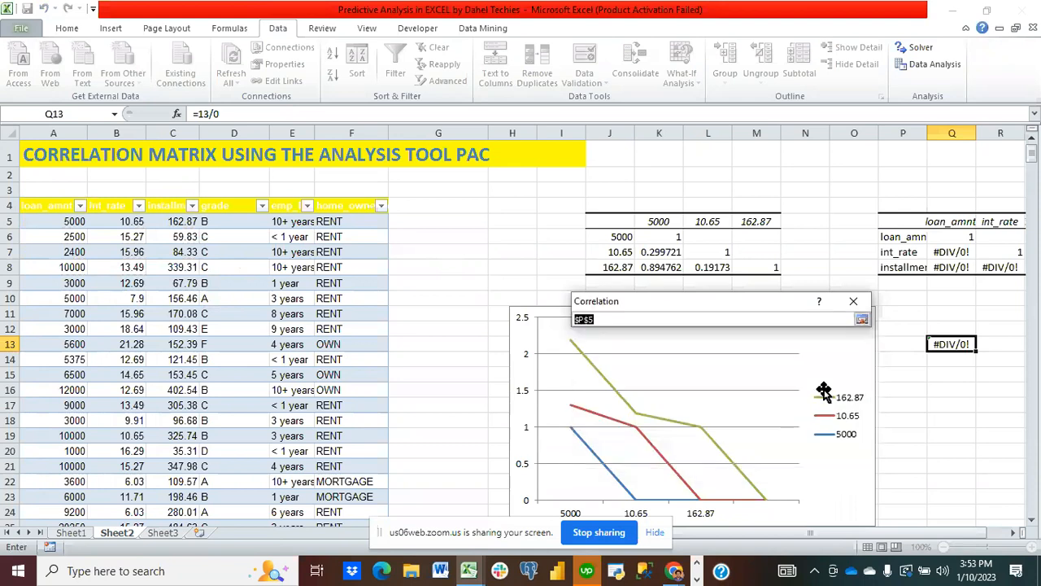
{"action": "left_click", "coordinate": [921, 379]}
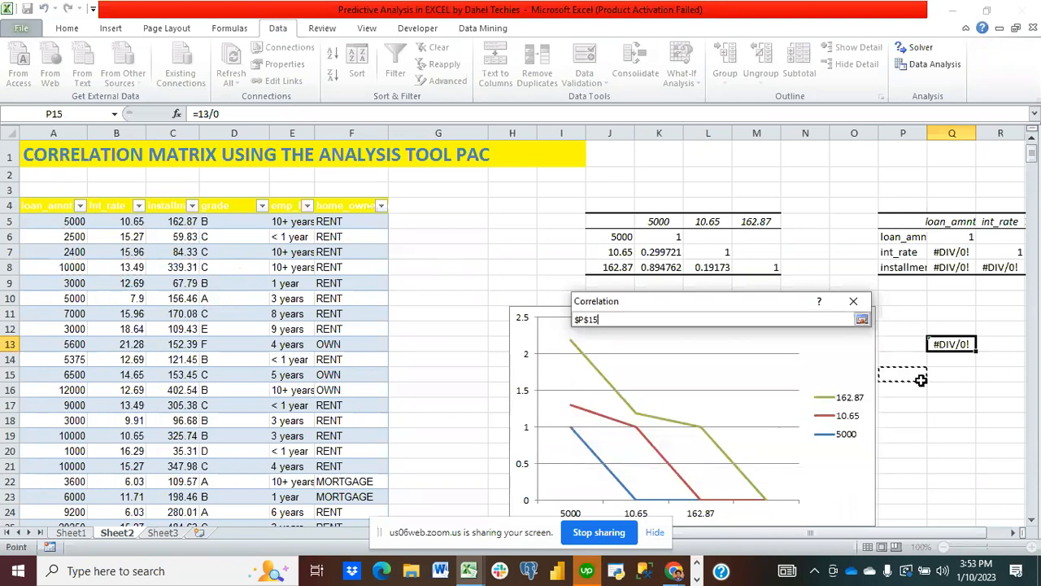
{"action": "left_click", "coordinate": [862, 321]}
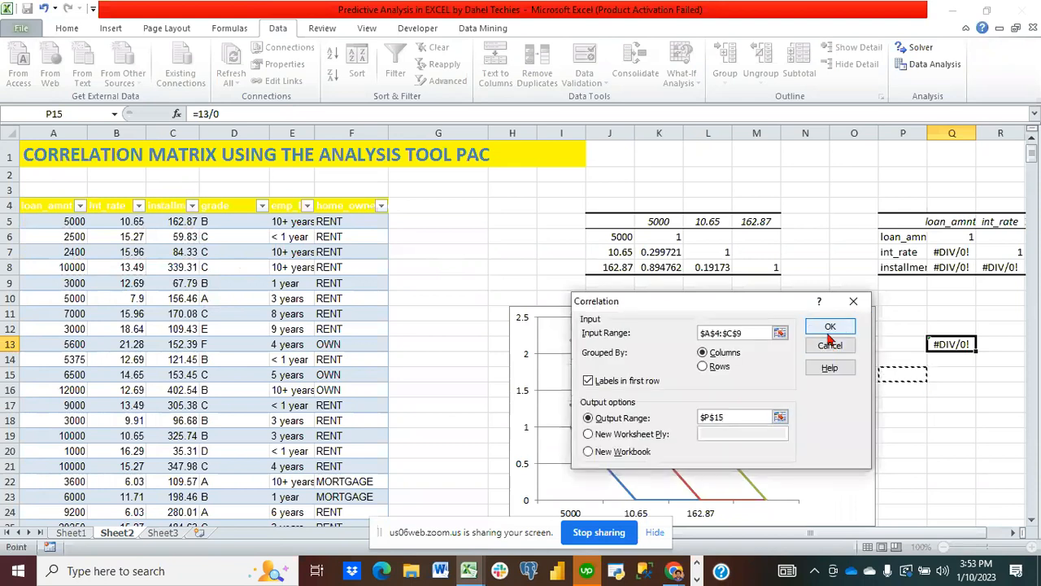
{"action": "left_click", "coordinate": [830, 328]}
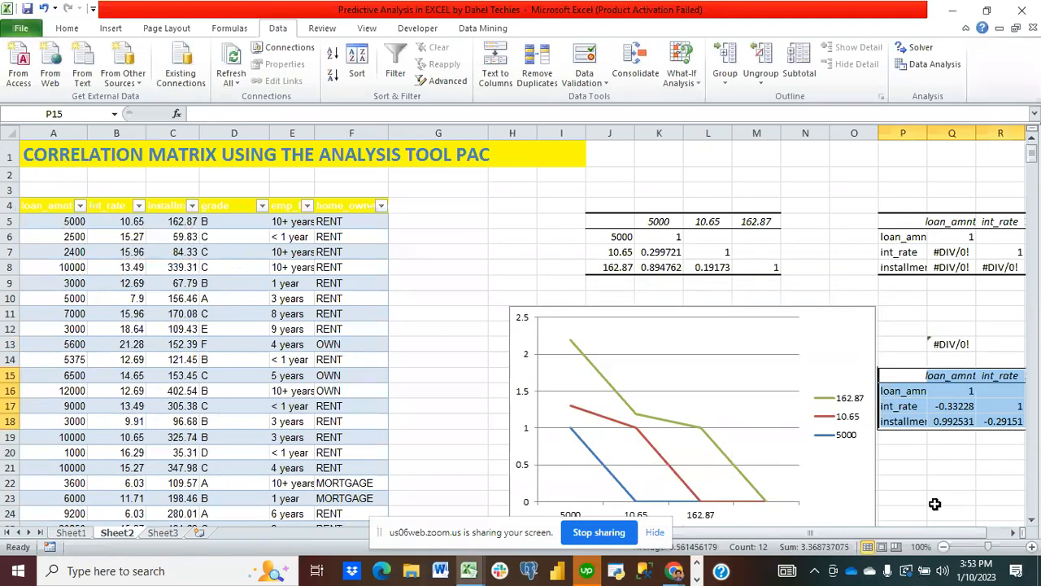
{"action": "left_click", "coordinate": [1014, 533]}
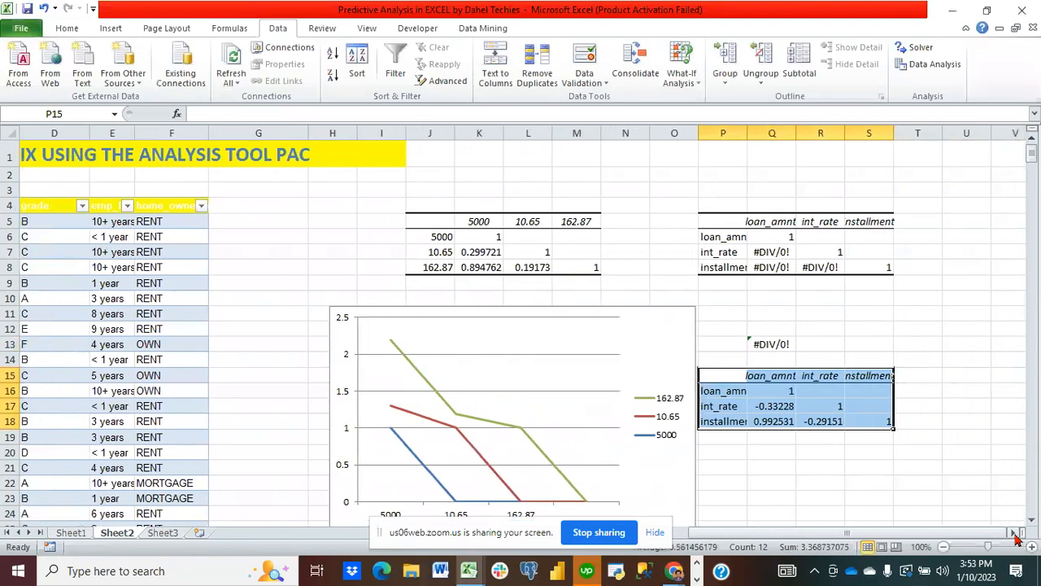
{"action": "left_click", "coordinate": [861, 478]}
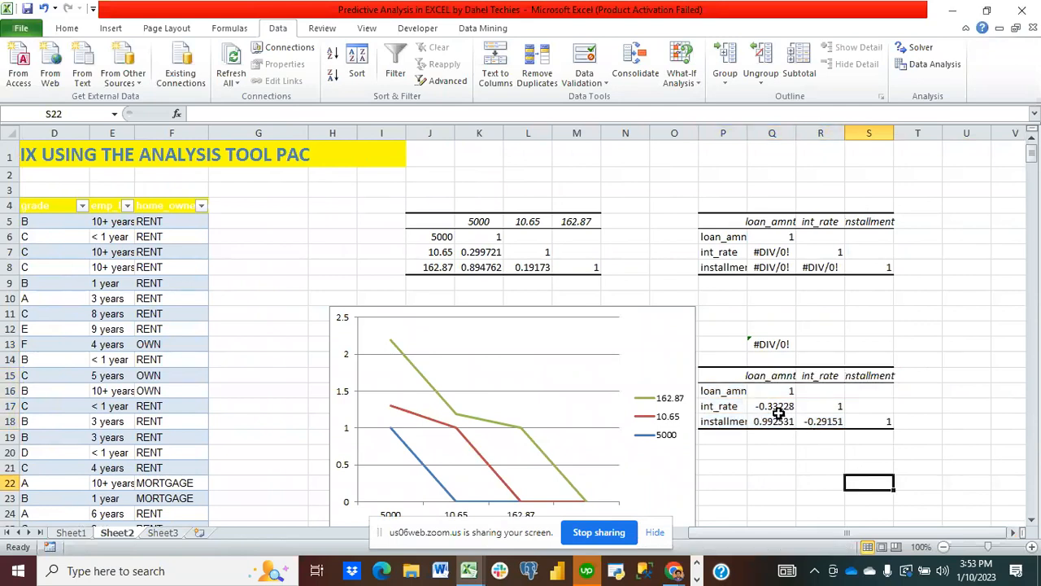
Delete the test formula in cell Q13 and hide the Zoom screen-sharing notification bar
{"action": "left_click", "coordinate": [766, 338]}
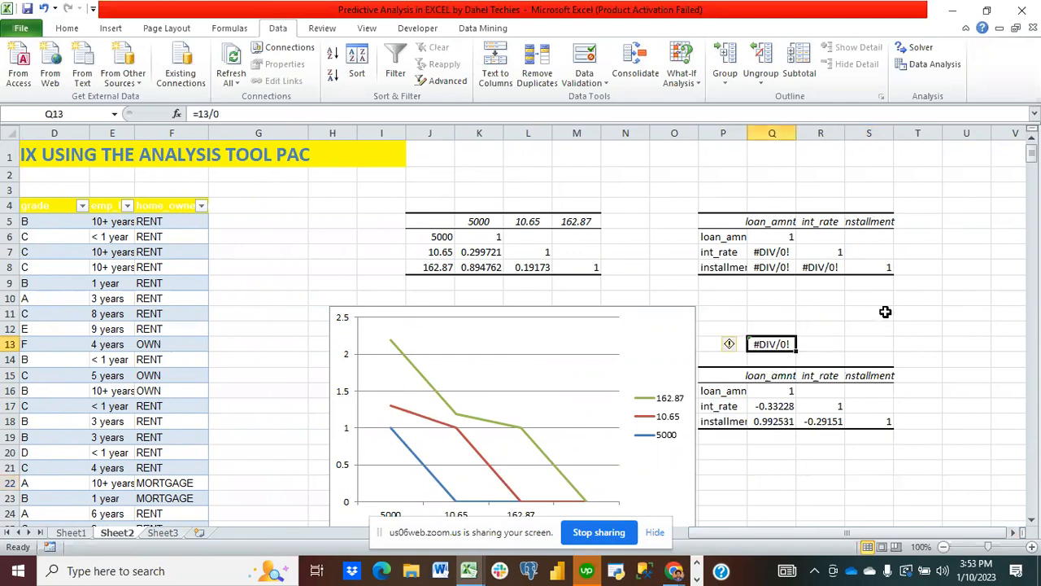
{"action": "key", "text": "Delete"}
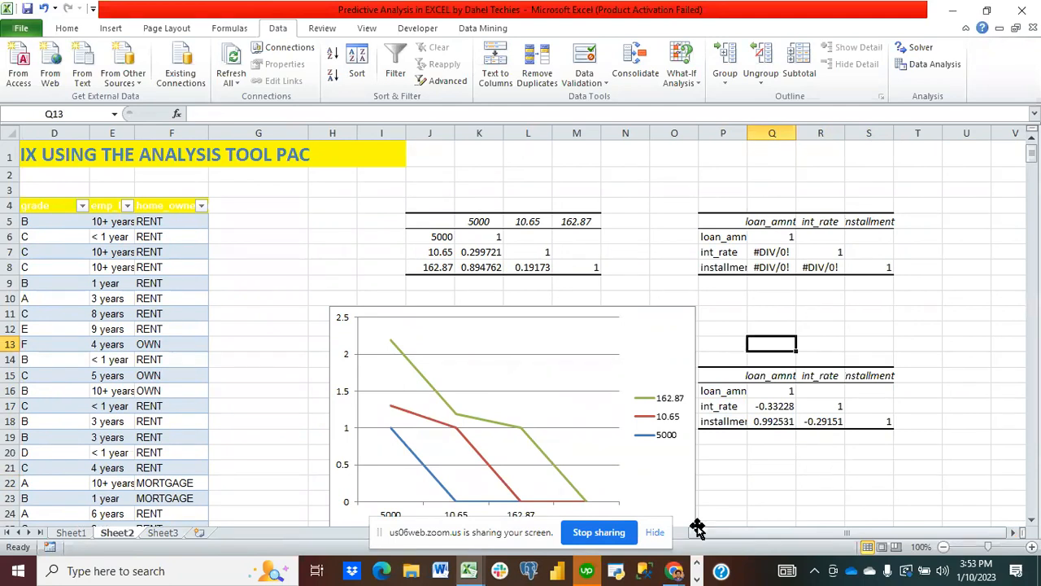
{"action": "left_click", "coordinate": [656, 532]}
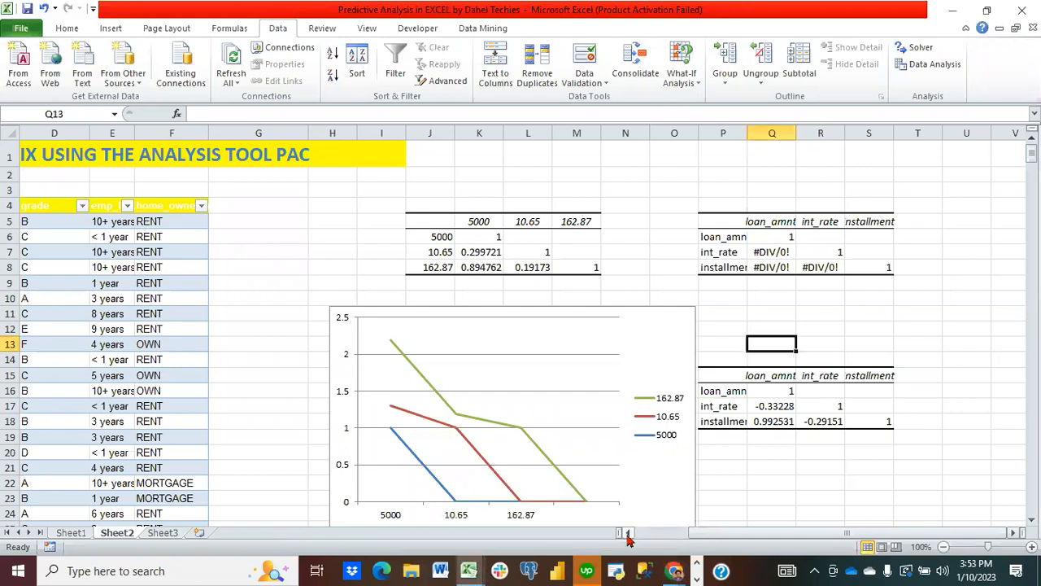
{"action": "left_click", "coordinate": [628, 533]}
{"action": "left_click", "coordinate": [628, 533]}
{"action": "left_click", "coordinate": [628, 533]}
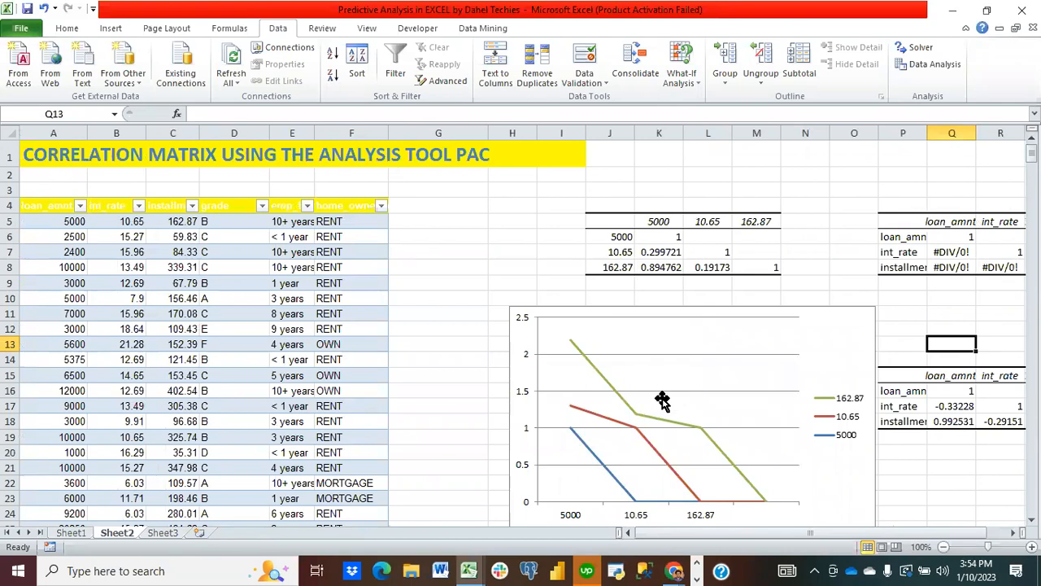
Switch to the Zoom meeting tab in Chrome and stop sharing the screen
{"action": "left_click", "coordinate": [828, 336]}
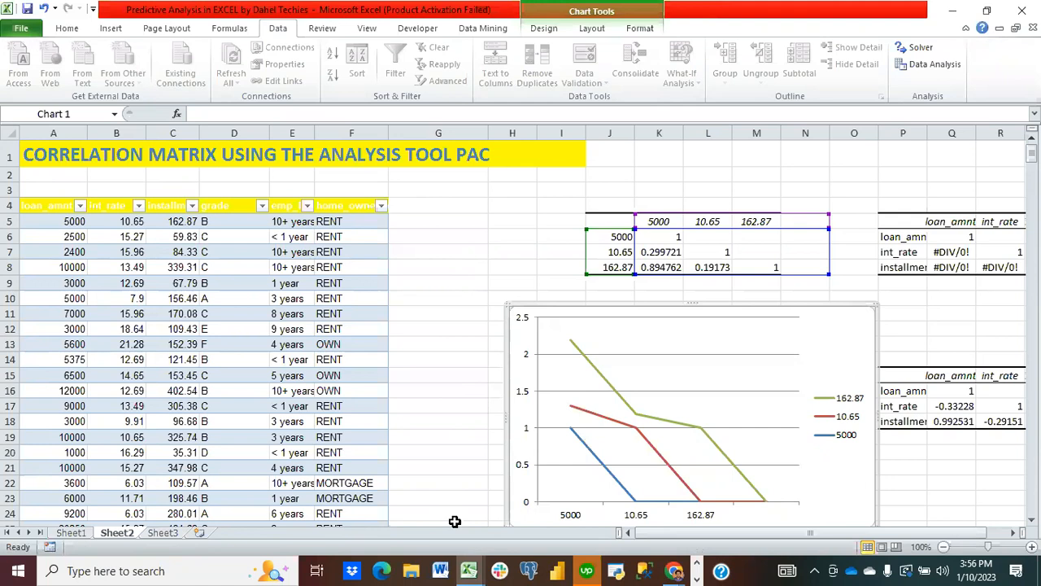
{"action": "mouse_move", "coordinate": [674, 570]}
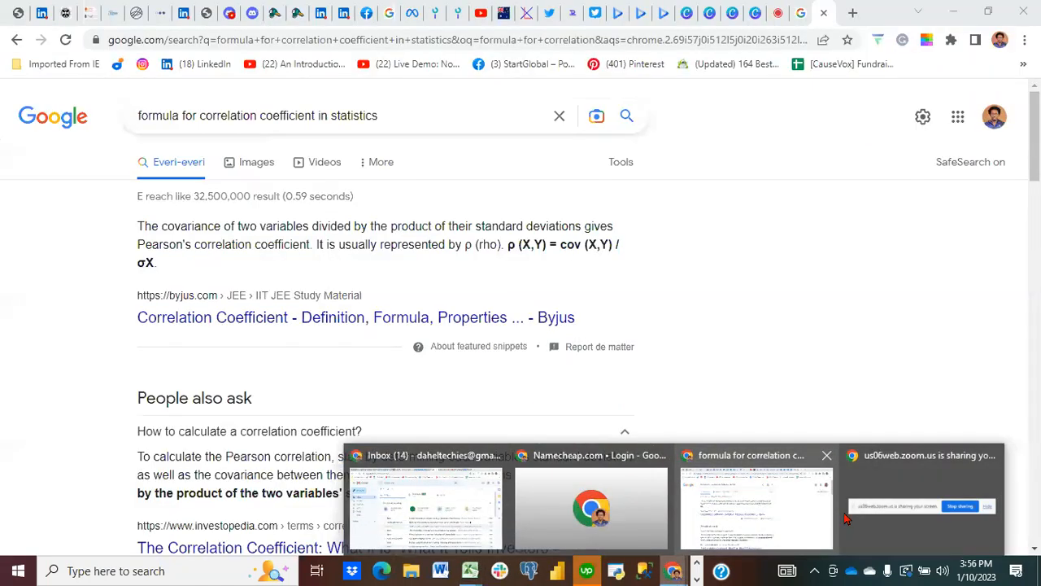
{"action": "left_click", "coordinate": [825, 517]}
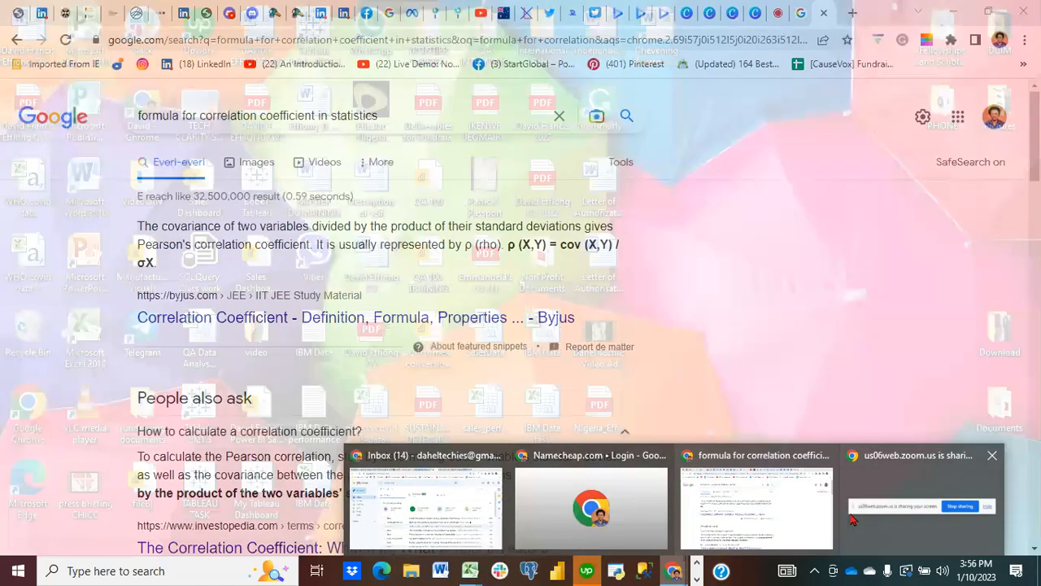
{"action": "left_click", "coordinate": [777, 18]}
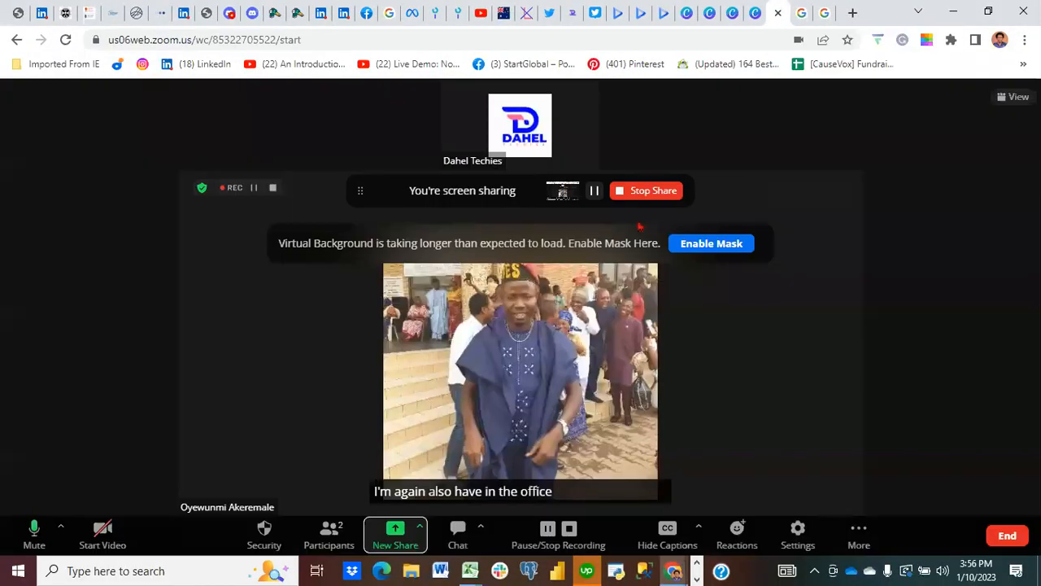
{"action": "left_click", "coordinate": [642, 192]}
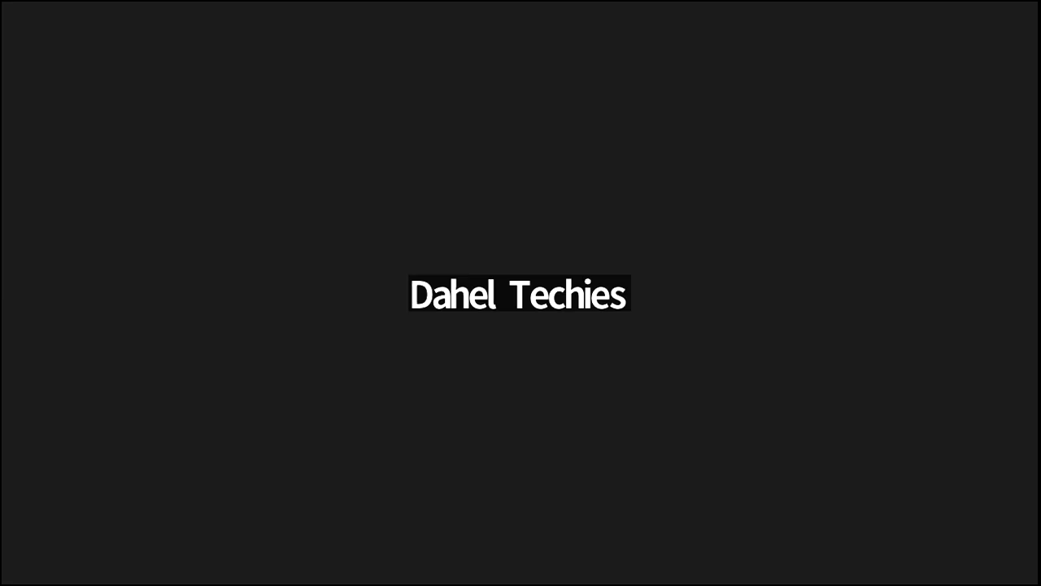